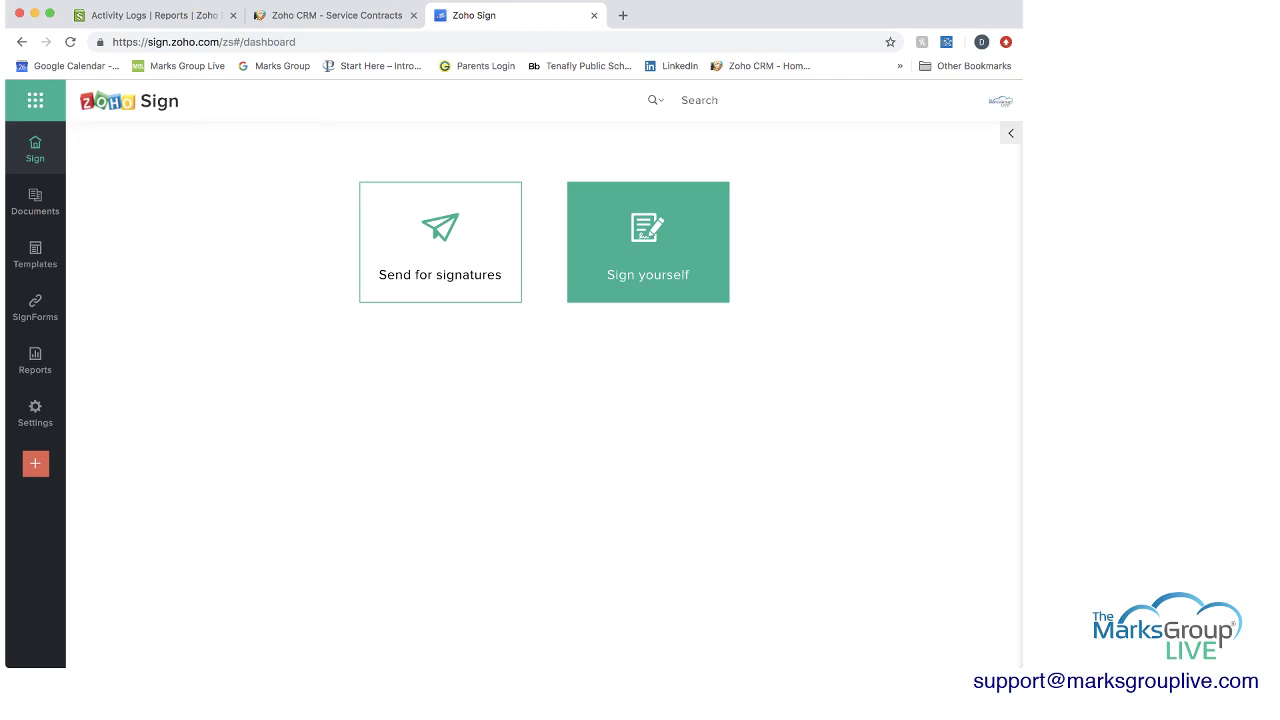
Start a new signature request with the NDA file and rename it 'Test Video Agreement'.
click(440, 242)
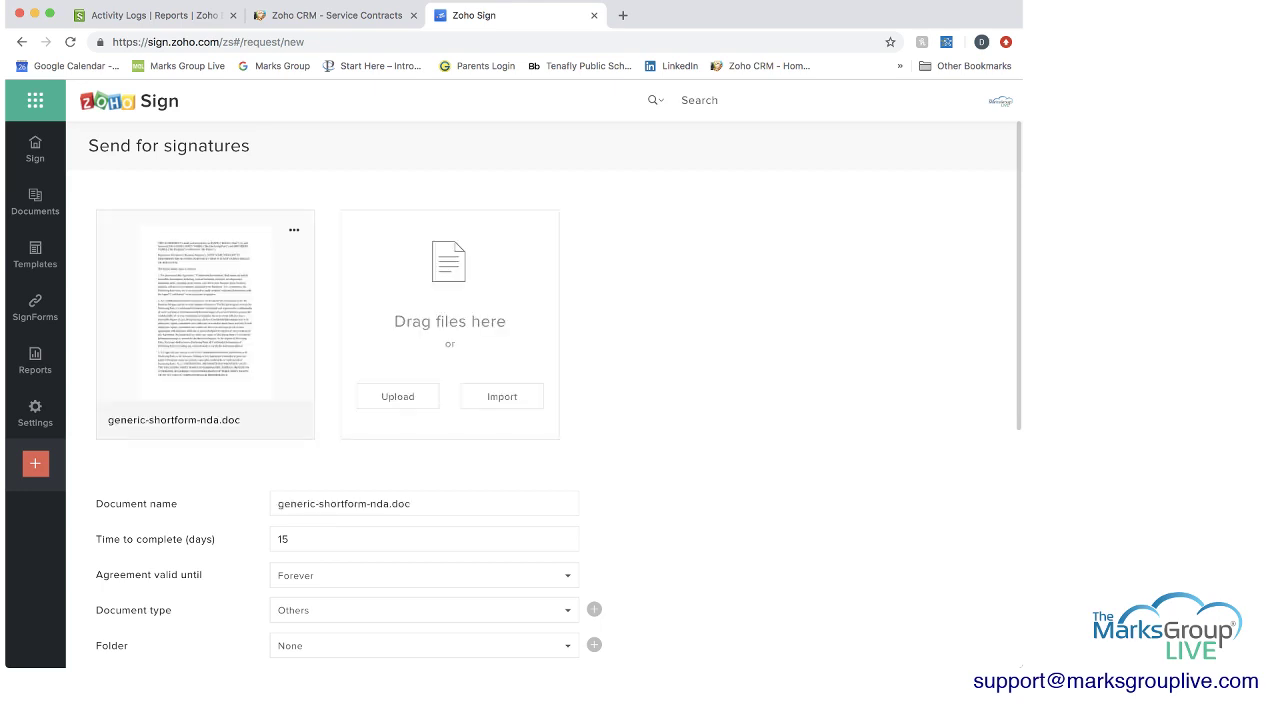
drag(412, 503, 278, 503)
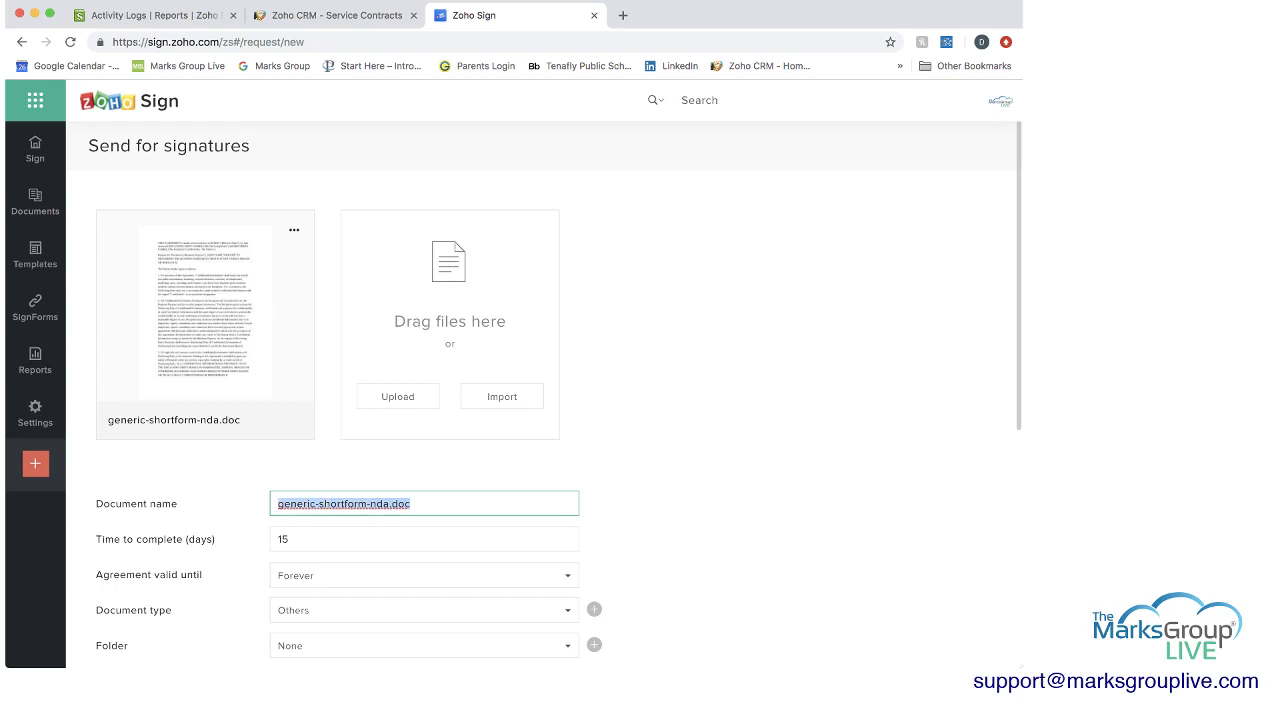
text(Test V)
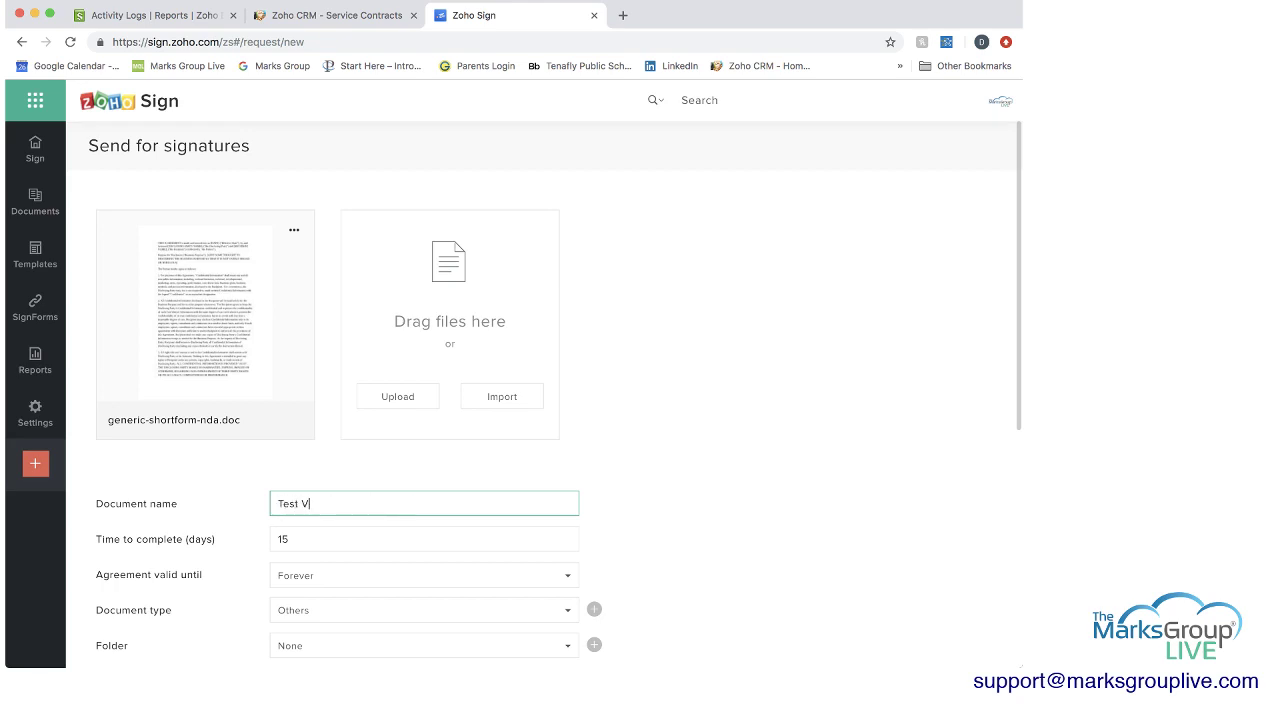
text(ideo)
text( (S)
key(BackSpace)
key(BackSpace)
key(BackSpace)
text(Agreement)
Allow 7 days to complete and make the agreement valid until Apr 03, 2020.
key(Tab)
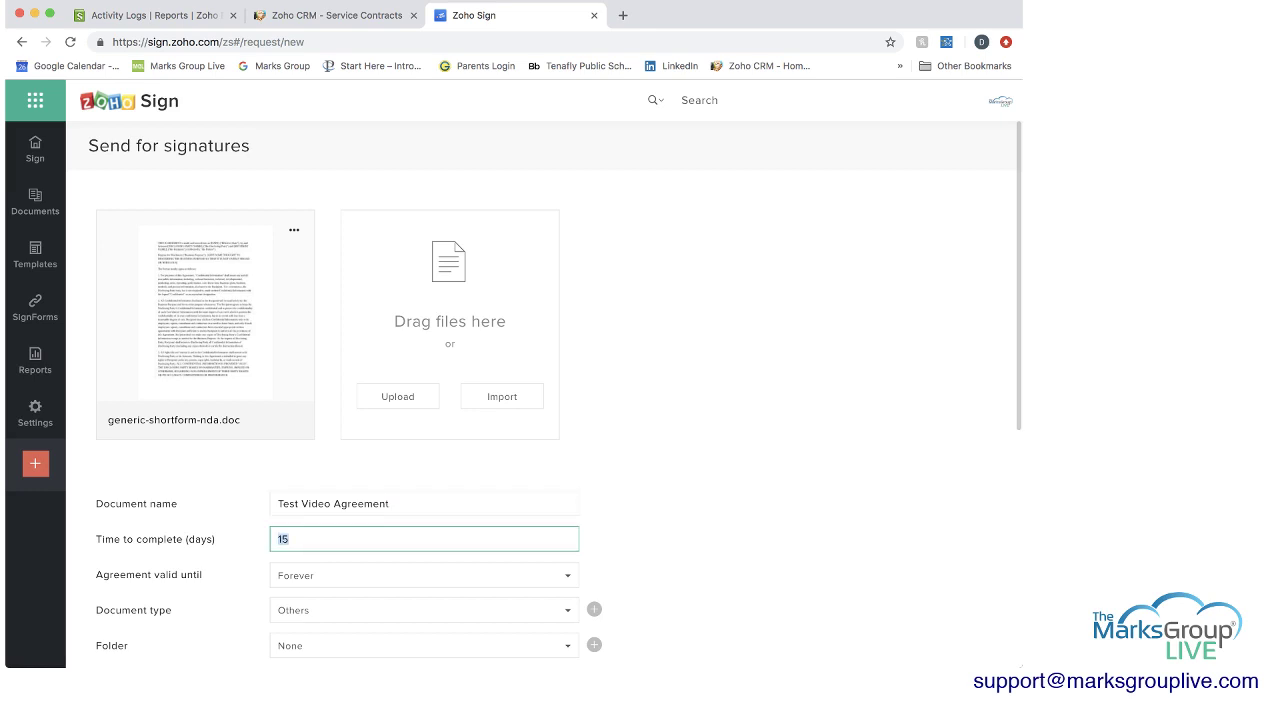
text(7)
key(Tab)
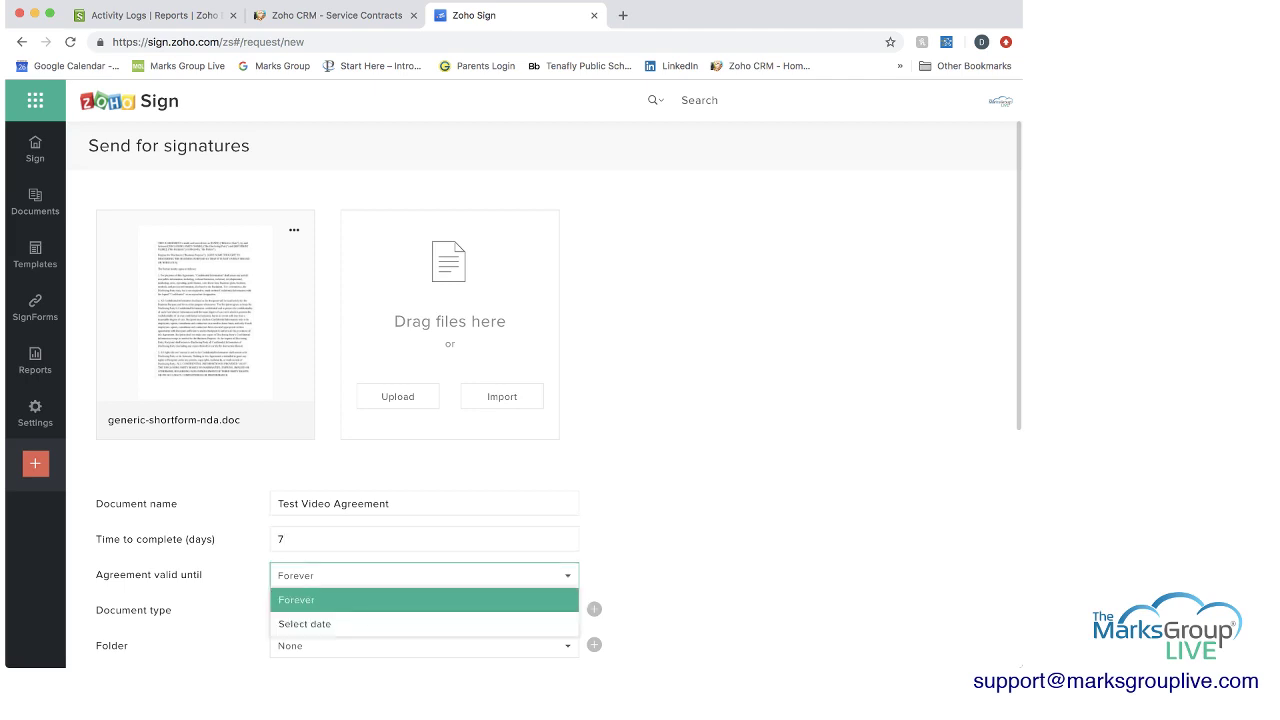
key(Down)
key(Return)
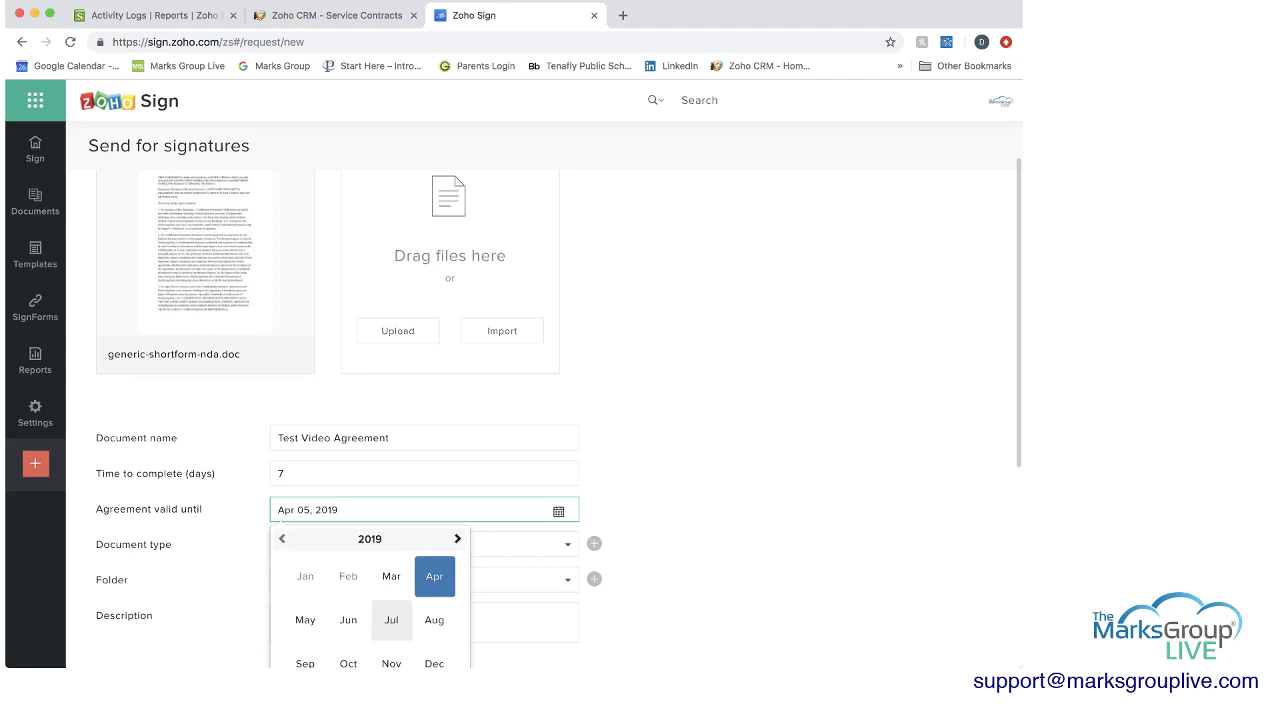
key(Page_Down)
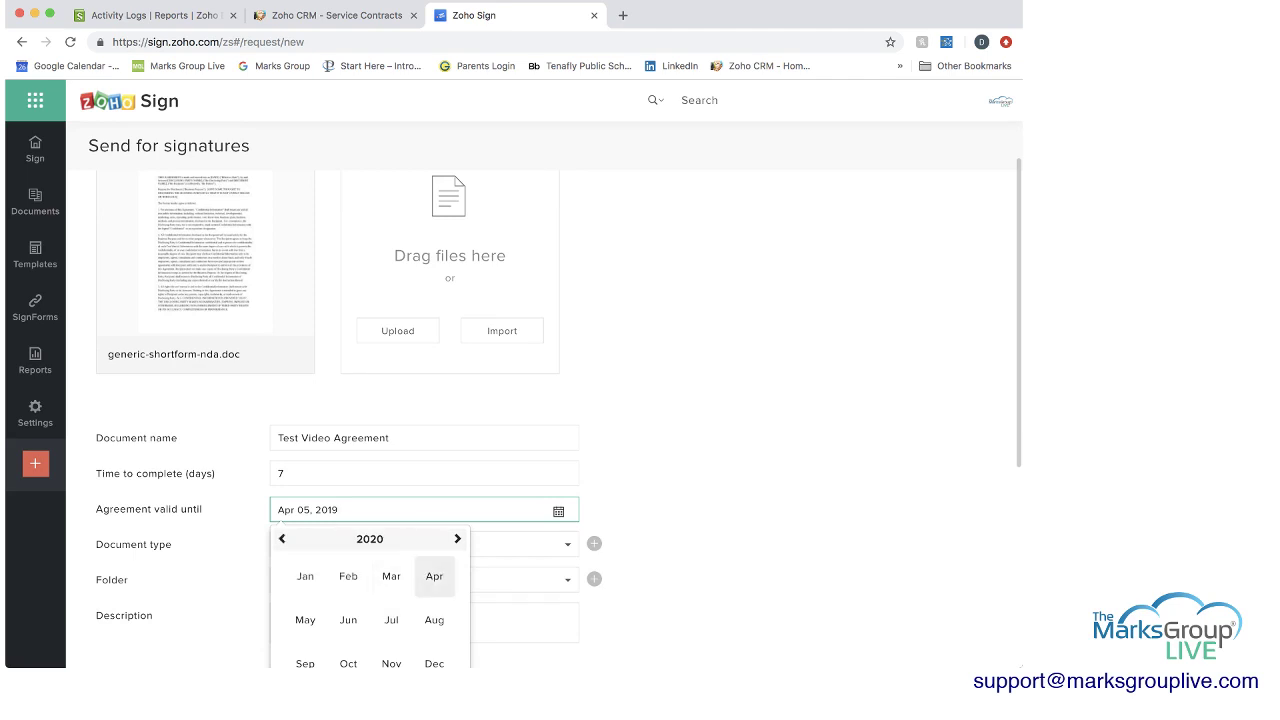
key(Return)
key(Return)
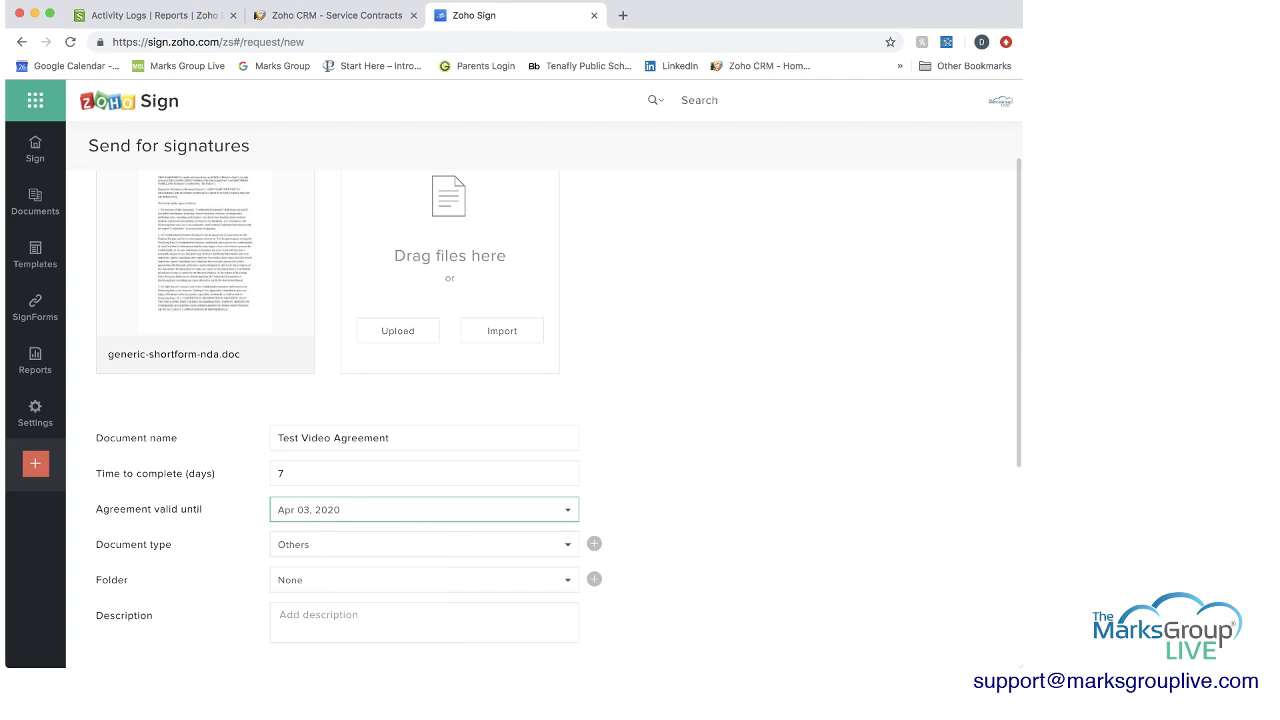
scroll(540, 420, down, 2)
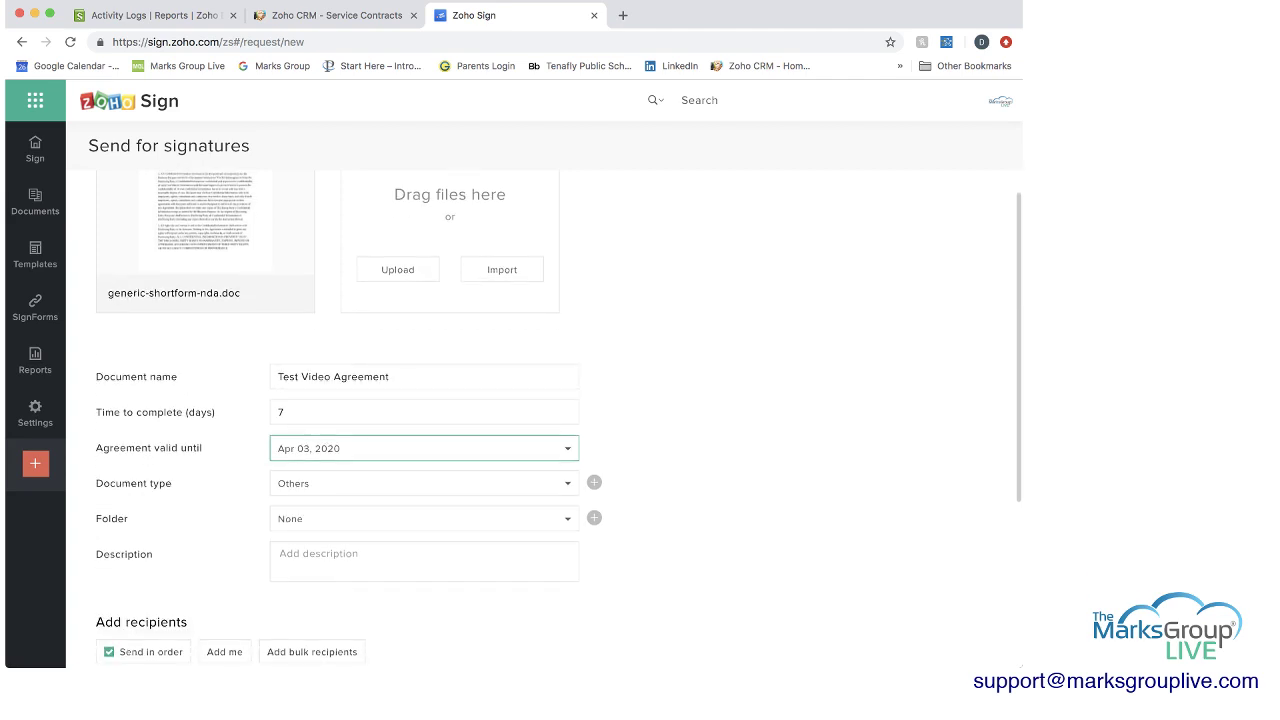
Create a new document type 'Video Agreement' and select it for the request.
click(420, 483)
key(Down)
key(Down)
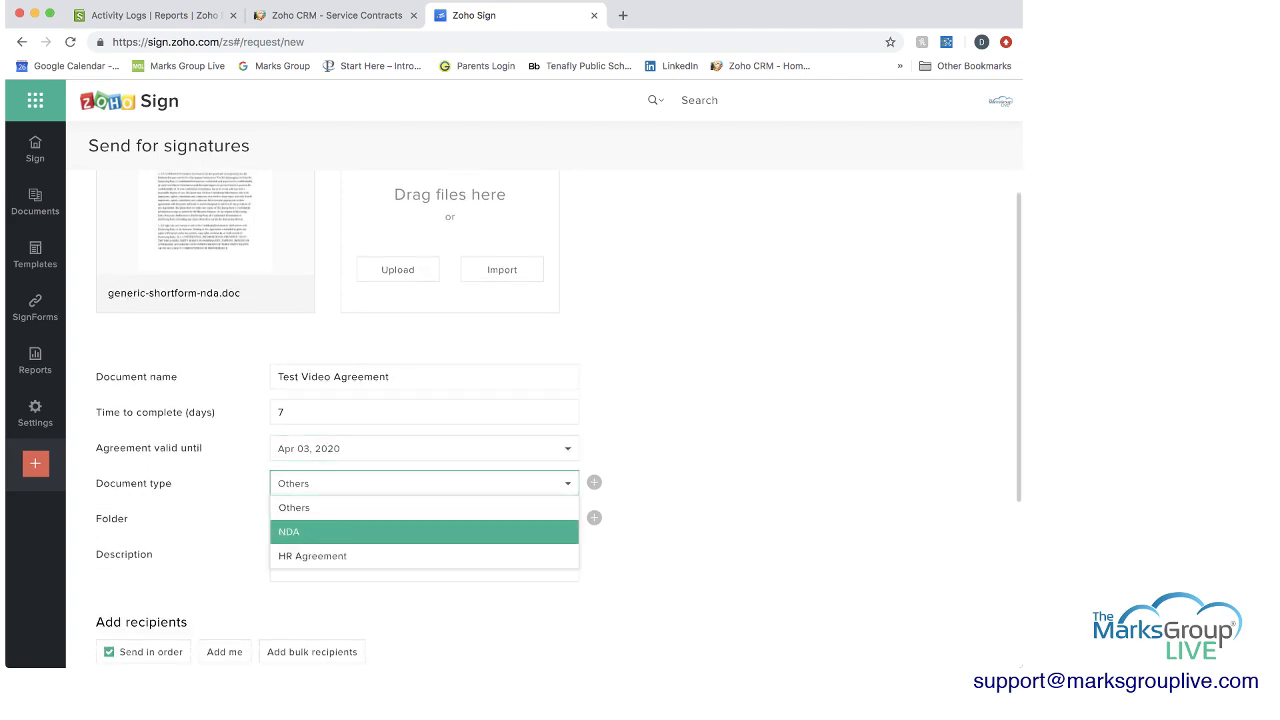
key(Up)
key(Down)
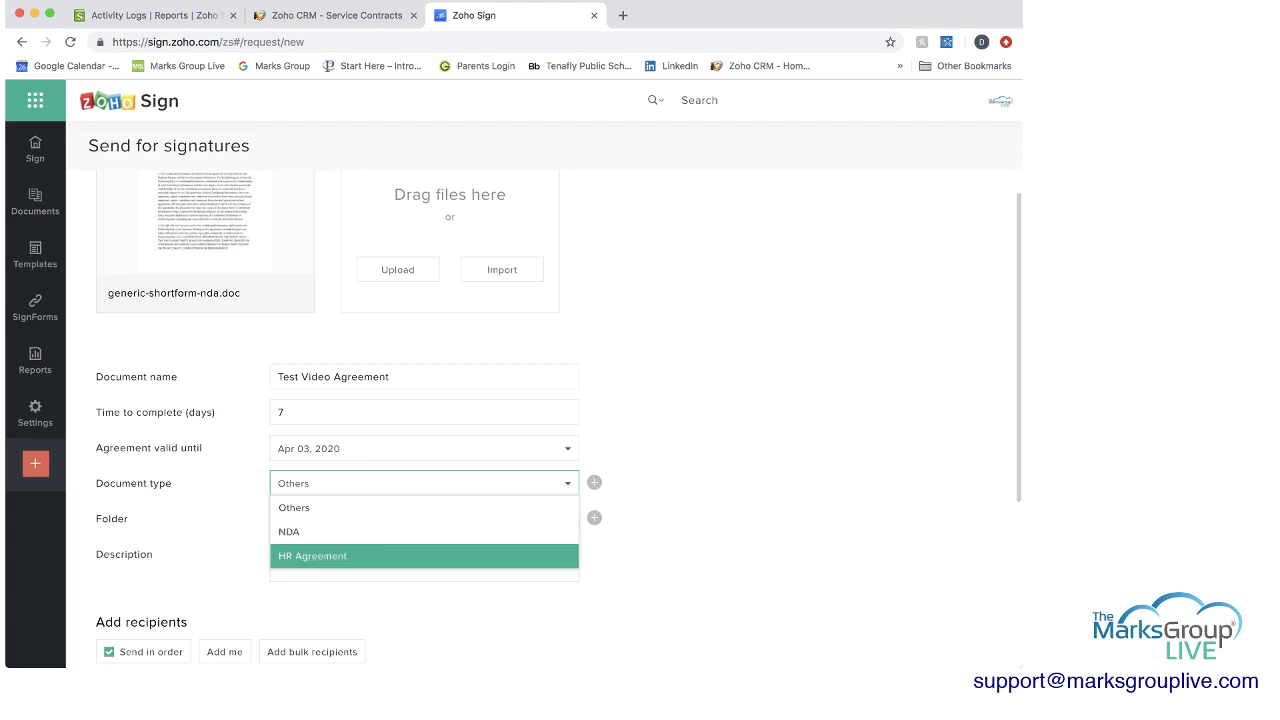
key(Up)
key(Down)
key(Down)
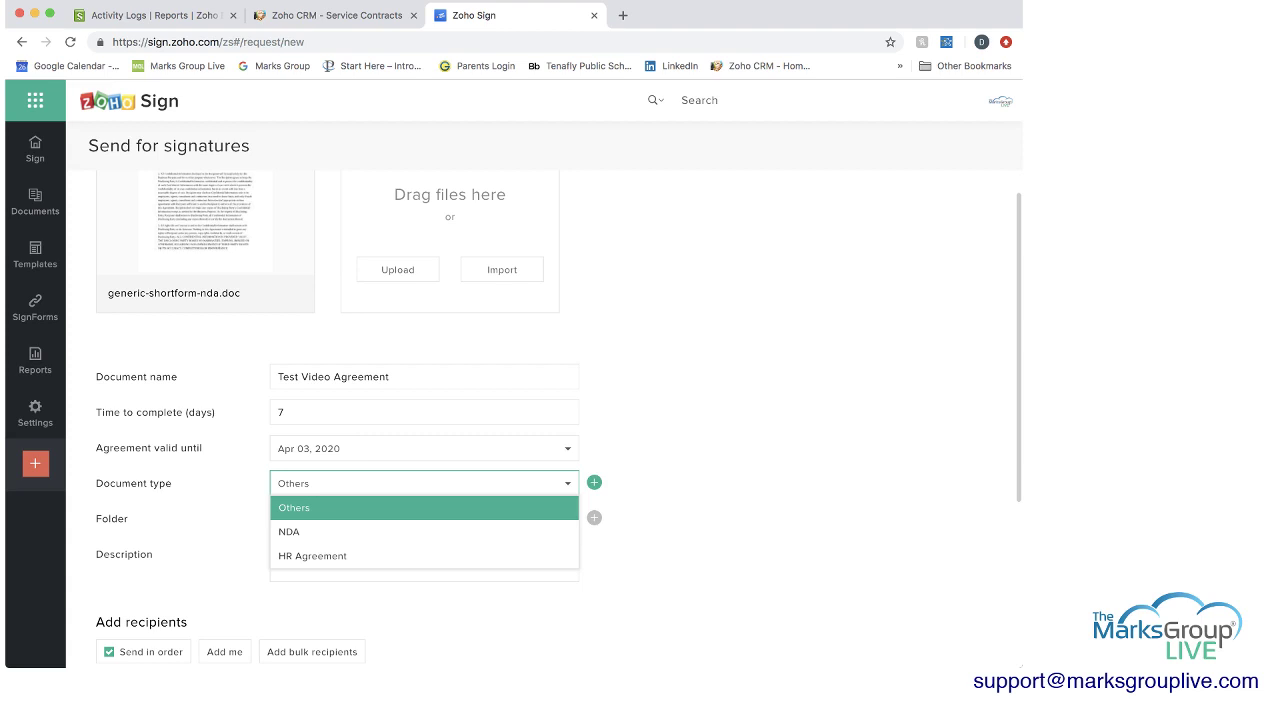
key(Return)
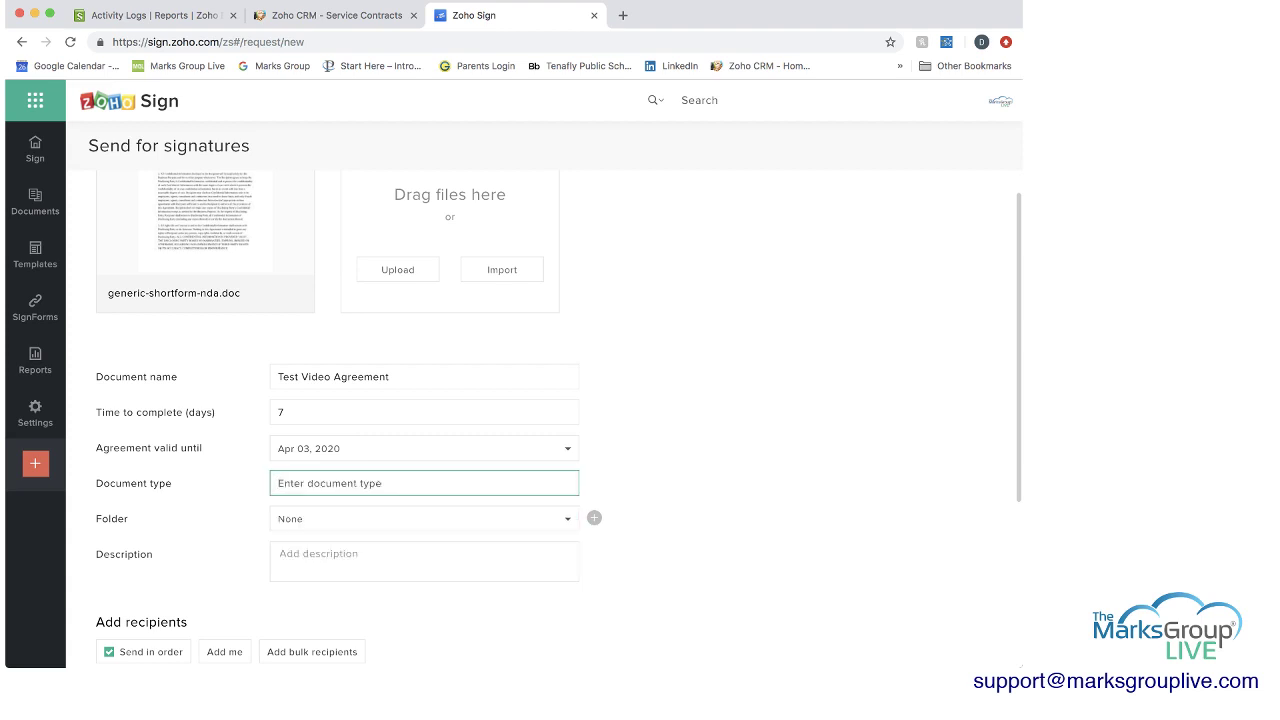
text(Video Agreement)
key(Return)
key(Down)
key(Up)
key(Up)
key(Up)
key(Down)
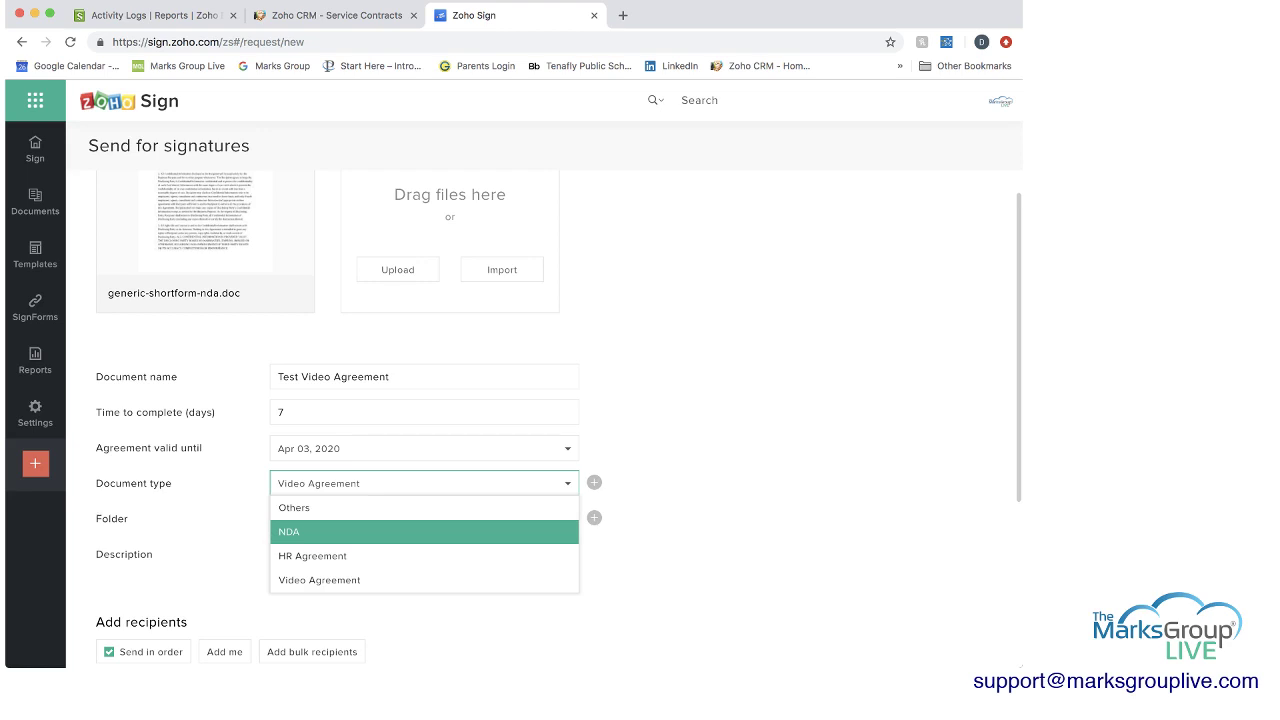
key(Down)
key(Down)
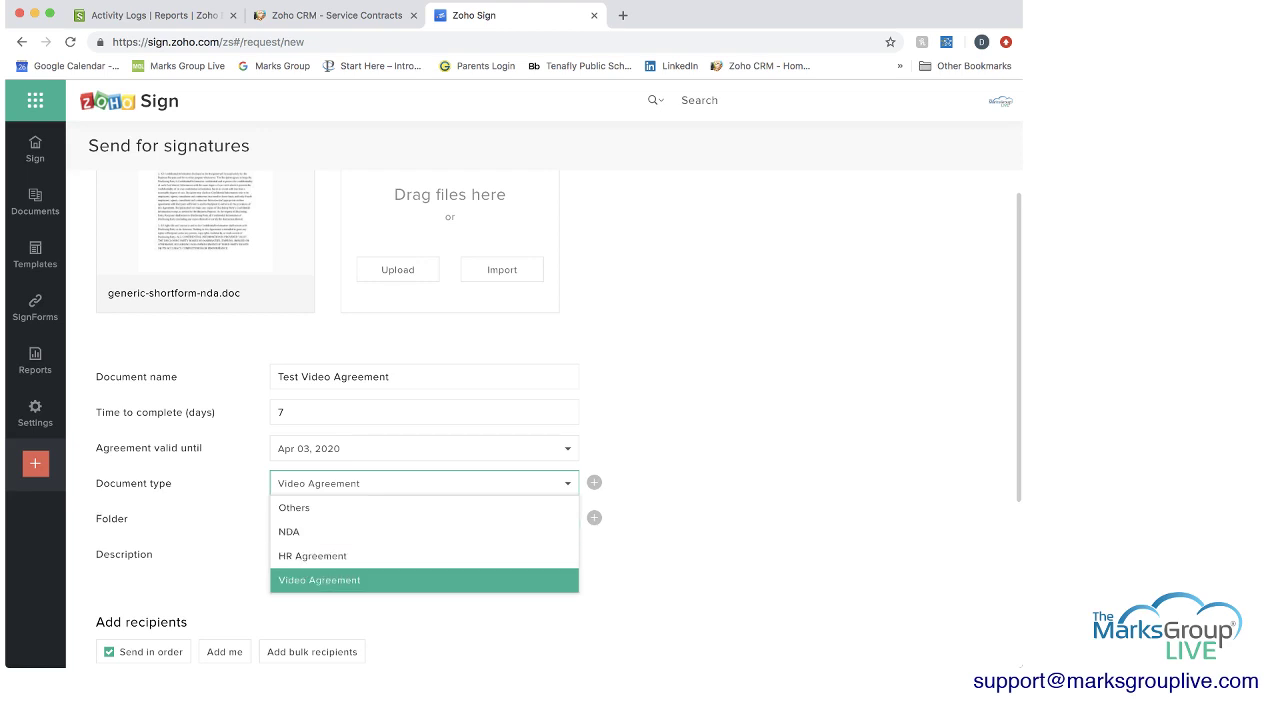
key(Return)
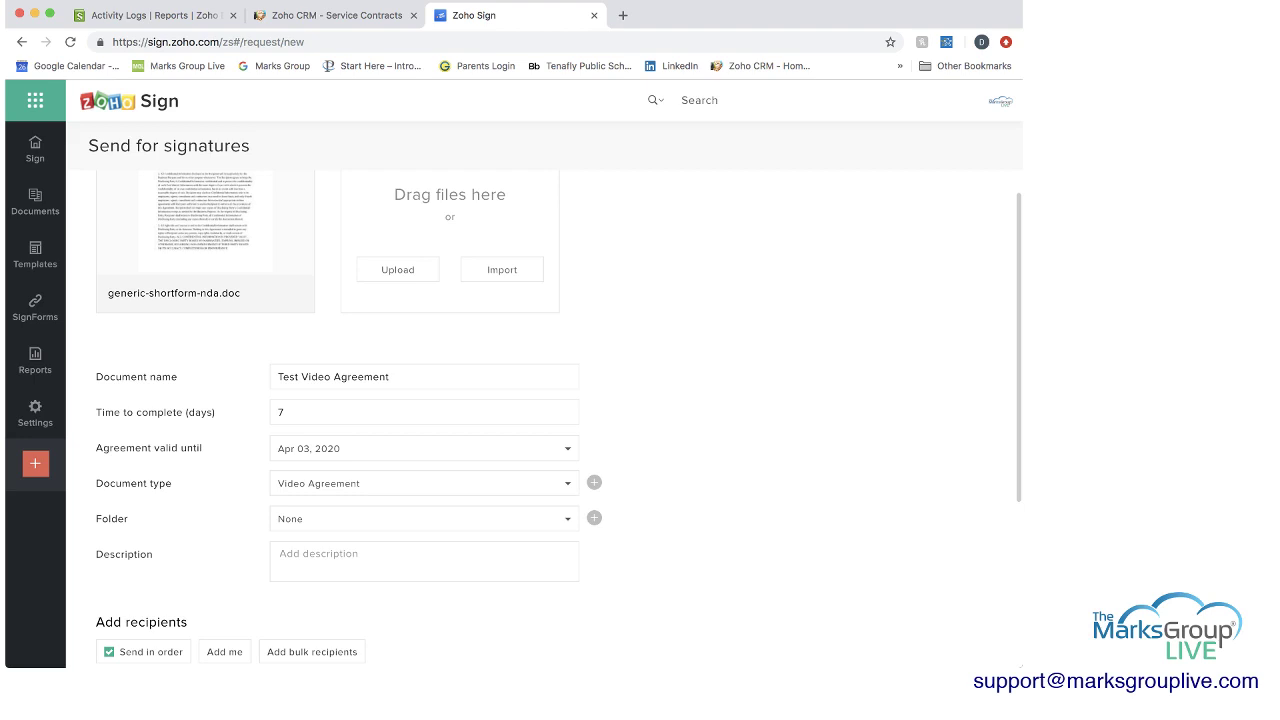
Create a new folder named 'Video' and file the request in it.
key(Tab)
key(Down)
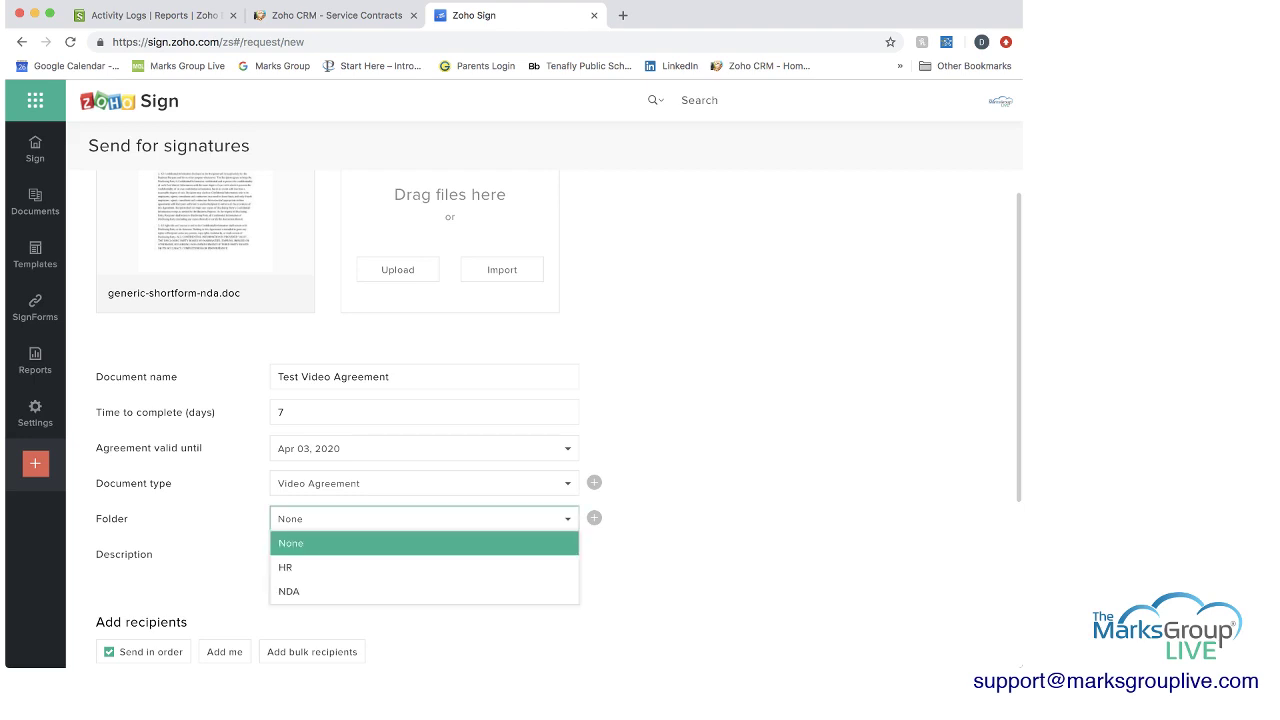
key(Down)
key(Down)
key(Down)
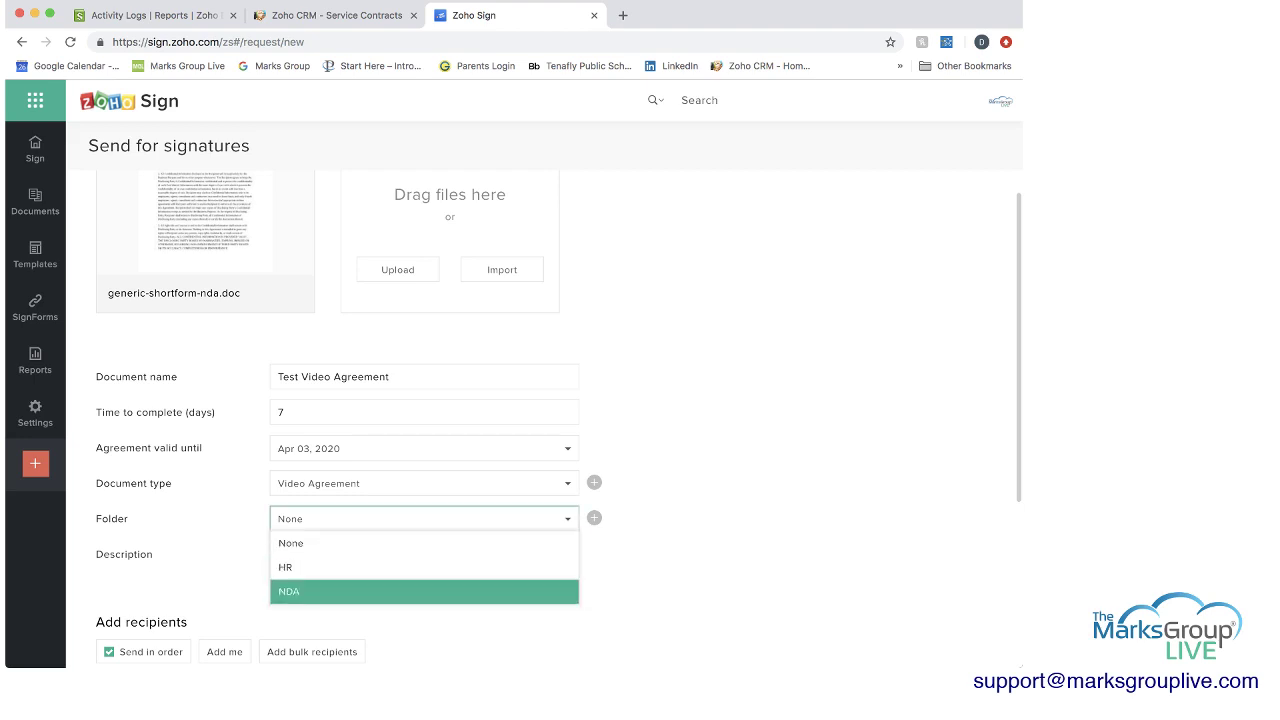
key(Return)
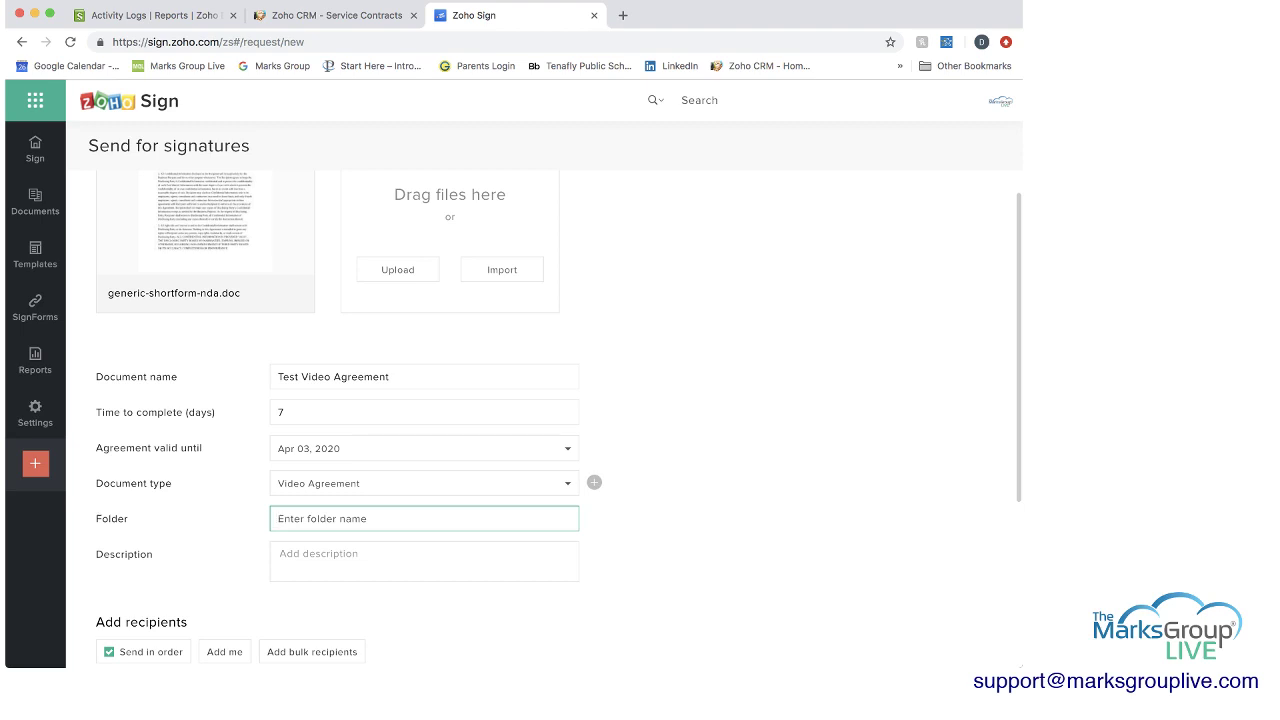
text(Video)
key(Return)
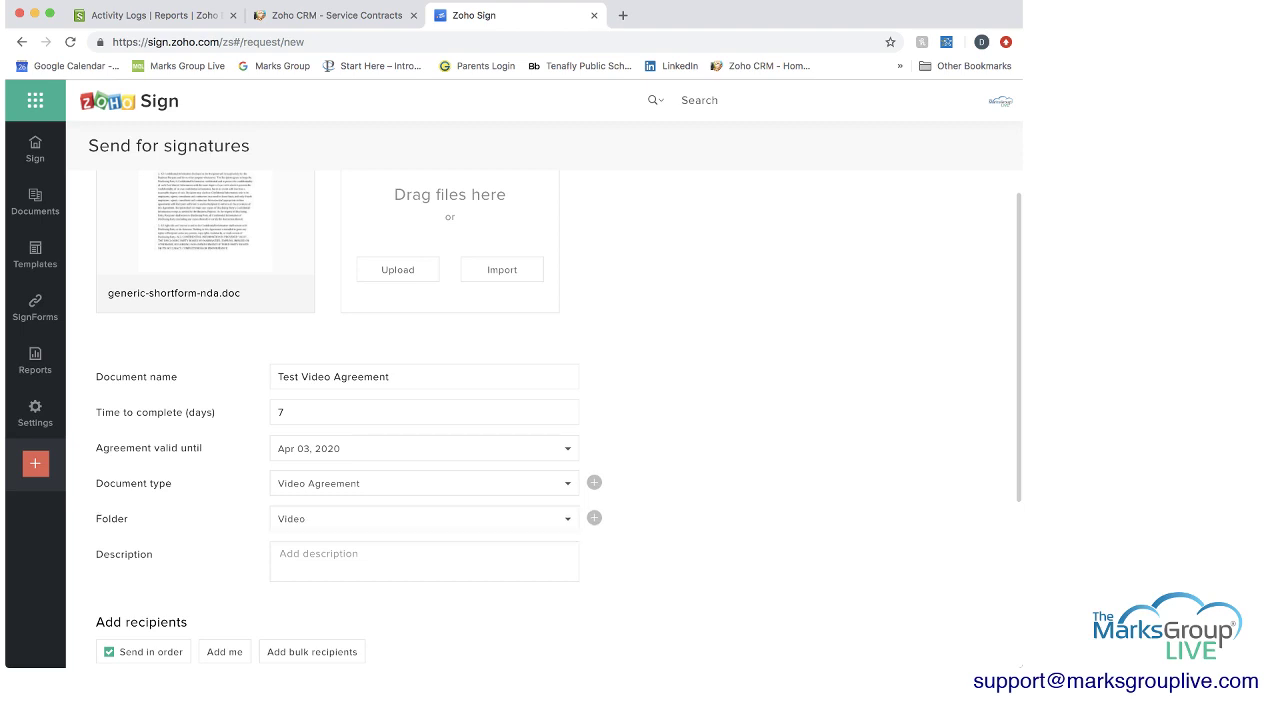
key(Down)
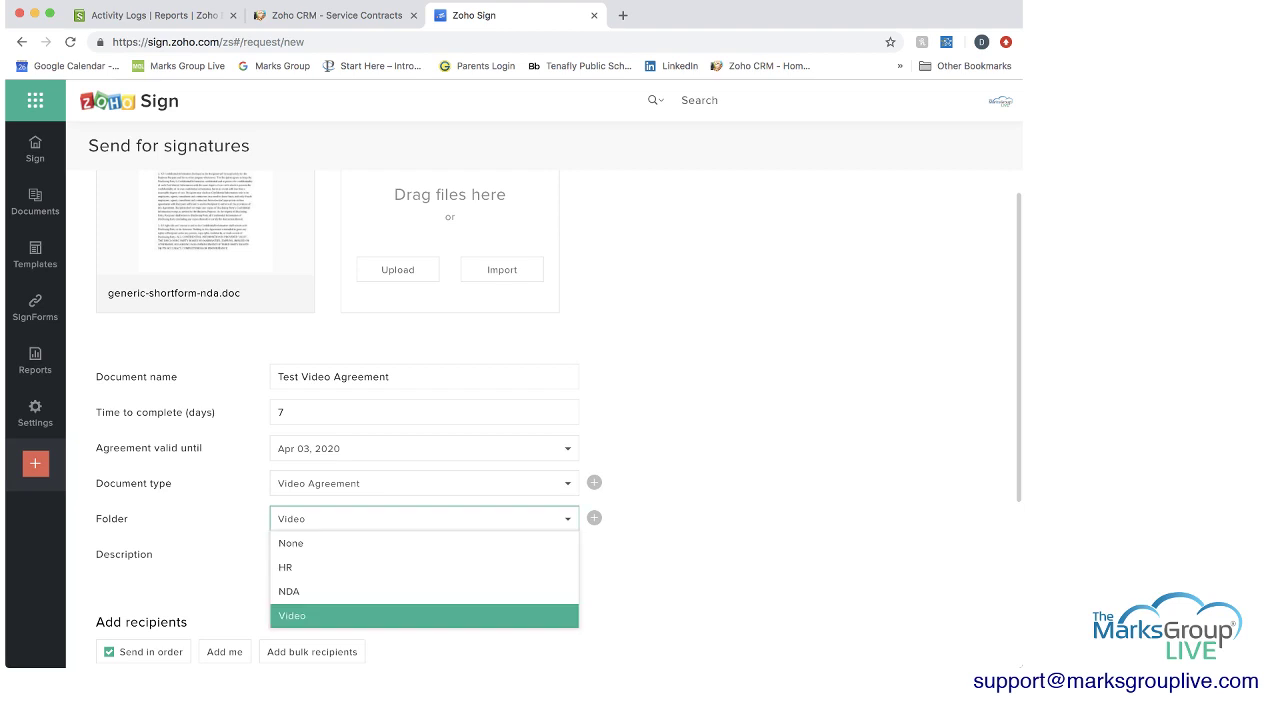
key(Return)
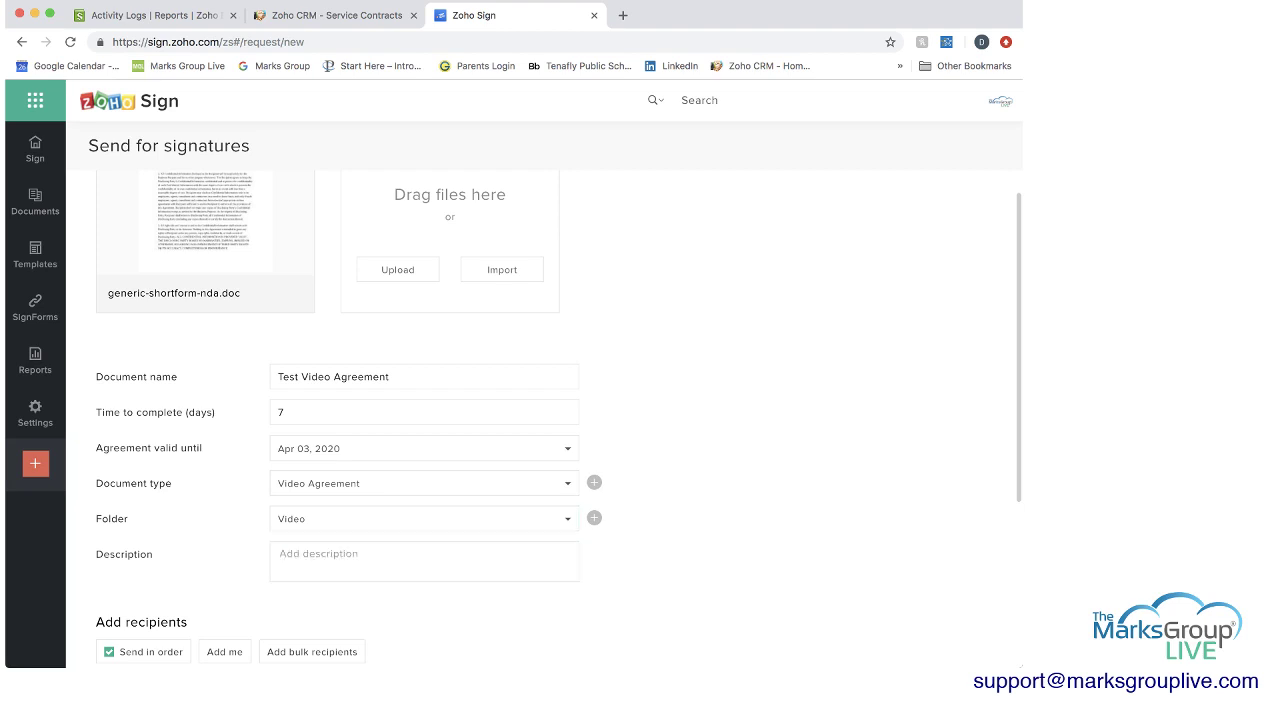
Look over the description box and the first recipient's e-mail, name and role fields.
click(280, 554)
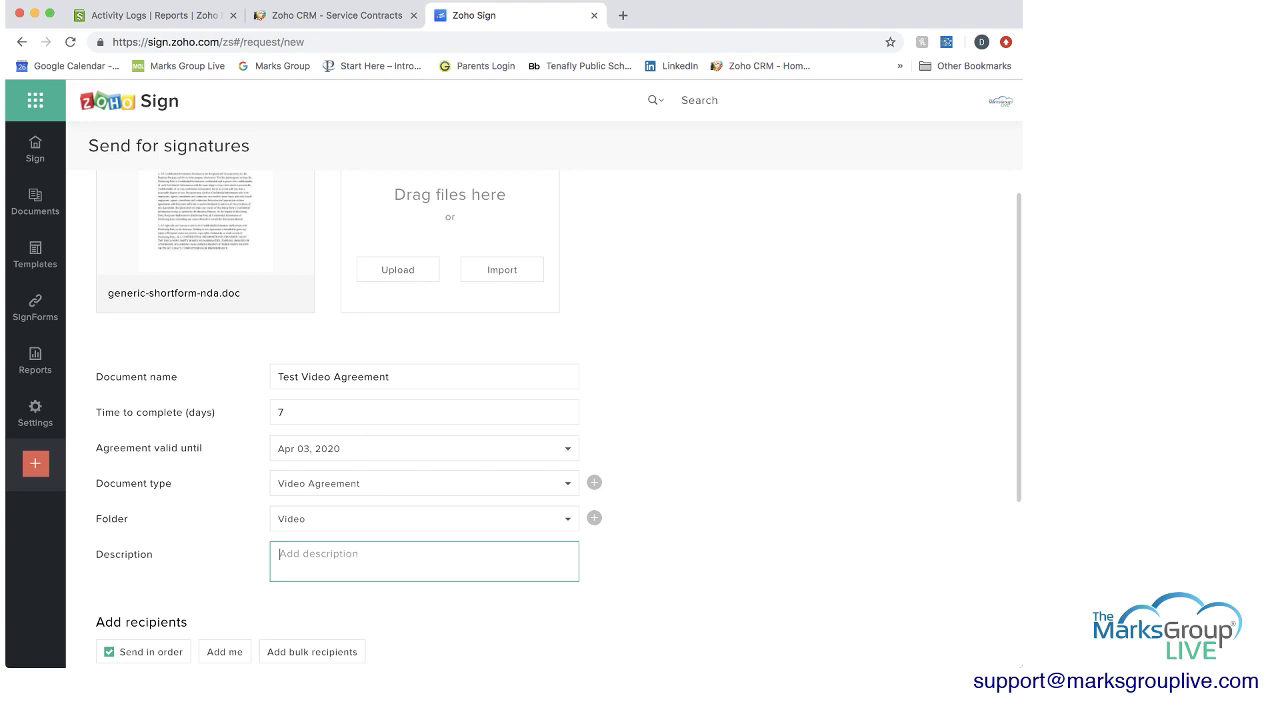
scroll(540, 420, down, 2)
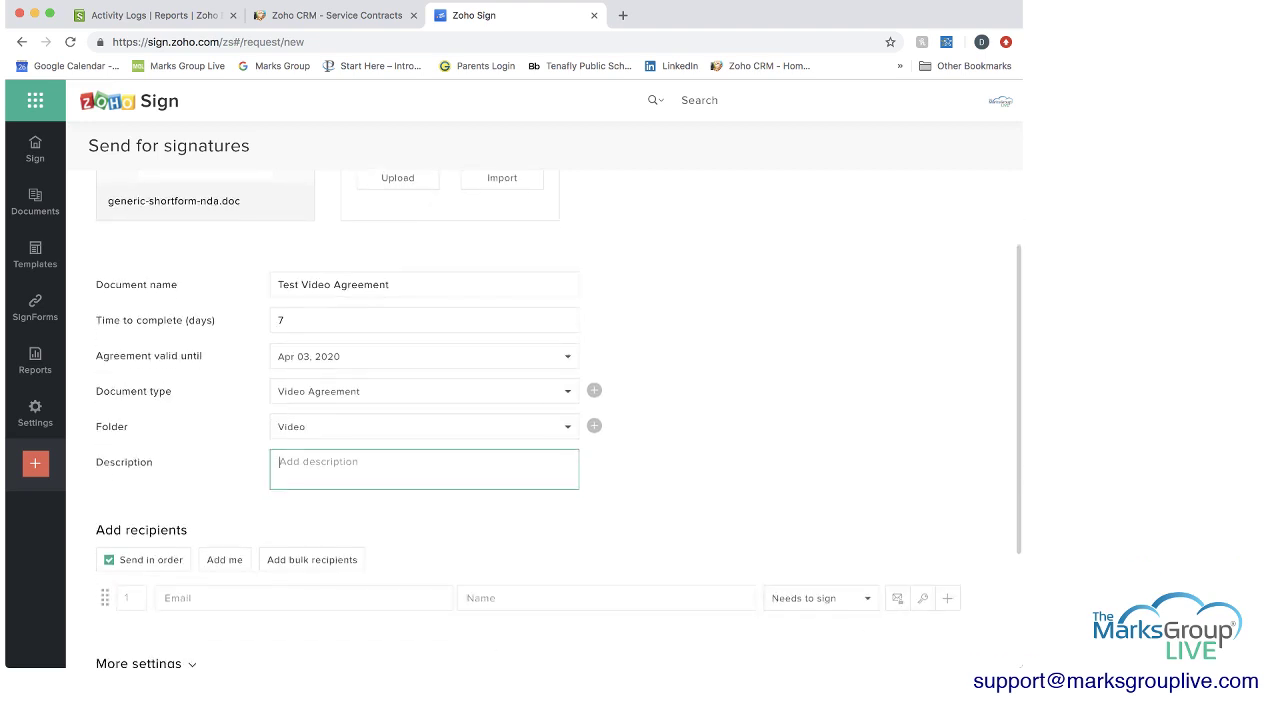
scroll(560, 420, down, 2)
scroll(560, 420, down, 1)
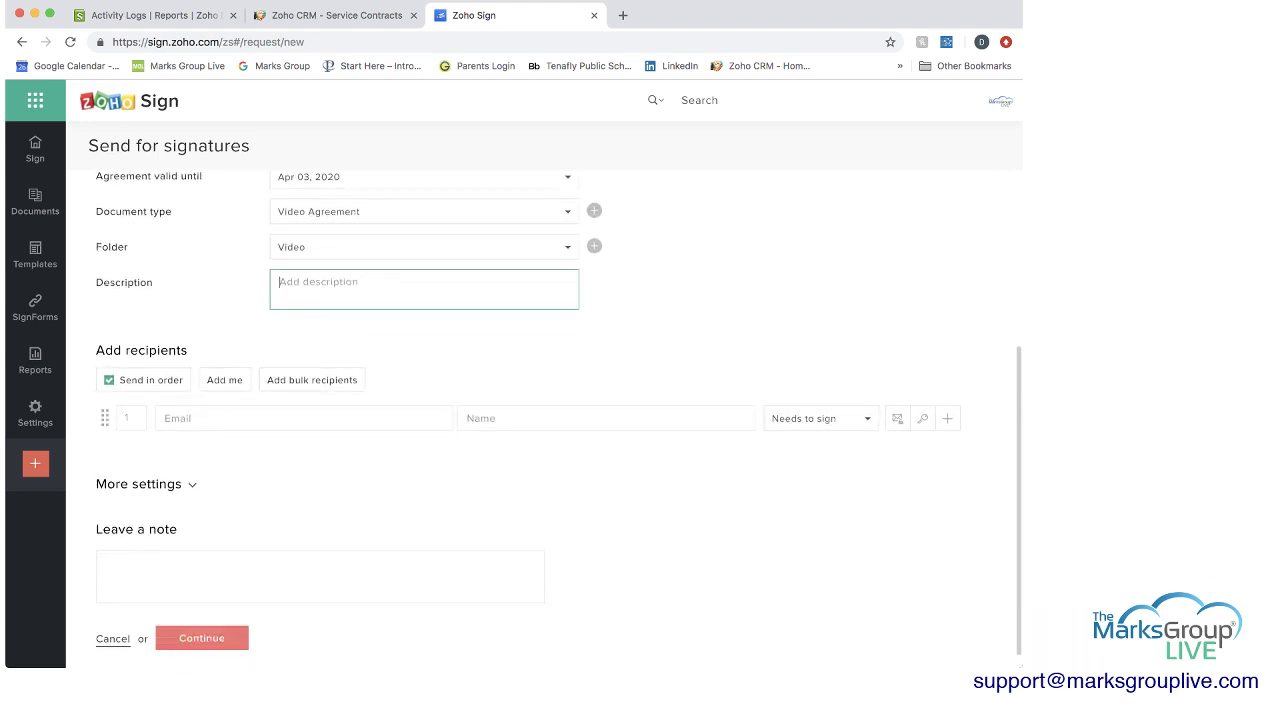
click(303, 418)
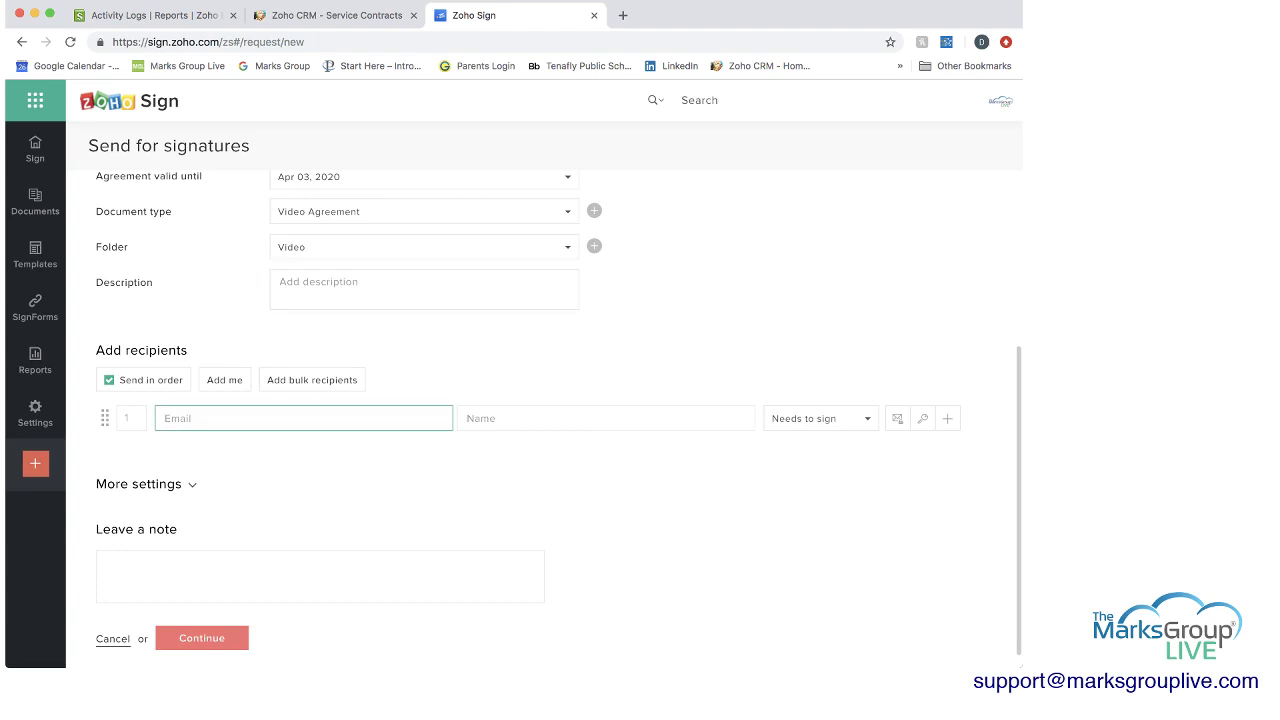
click(480, 418)
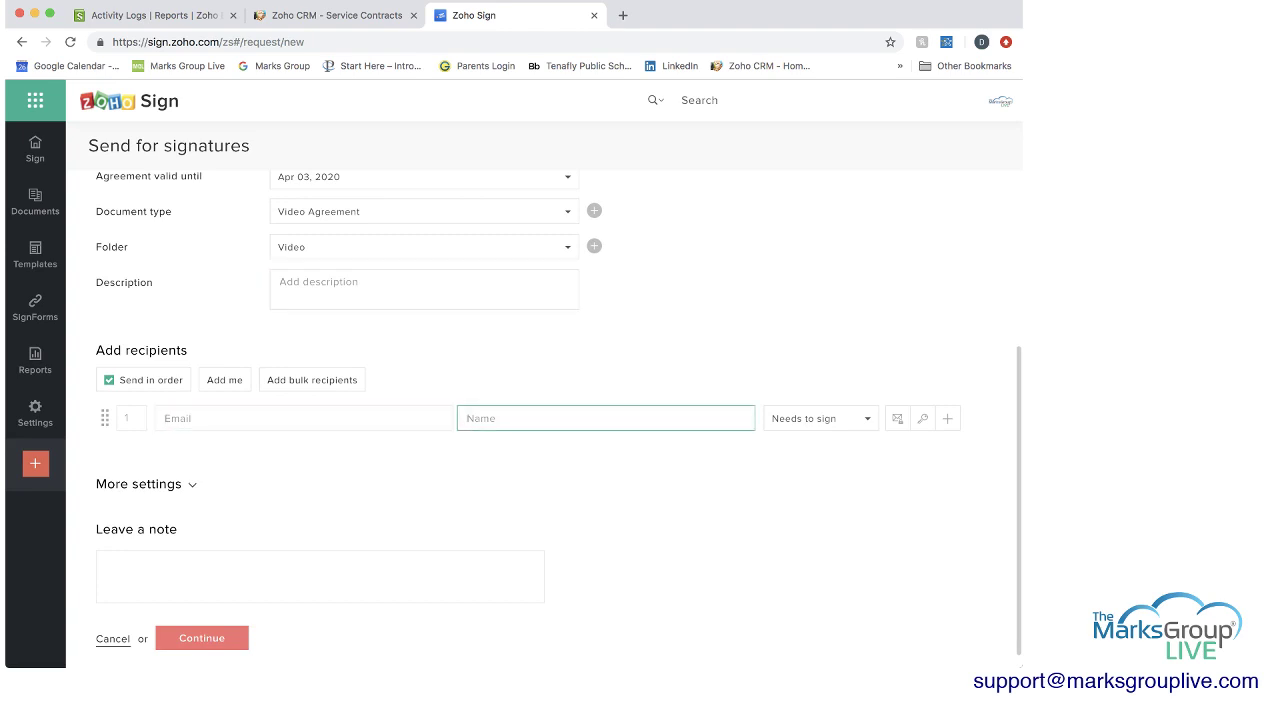
click(820, 418)
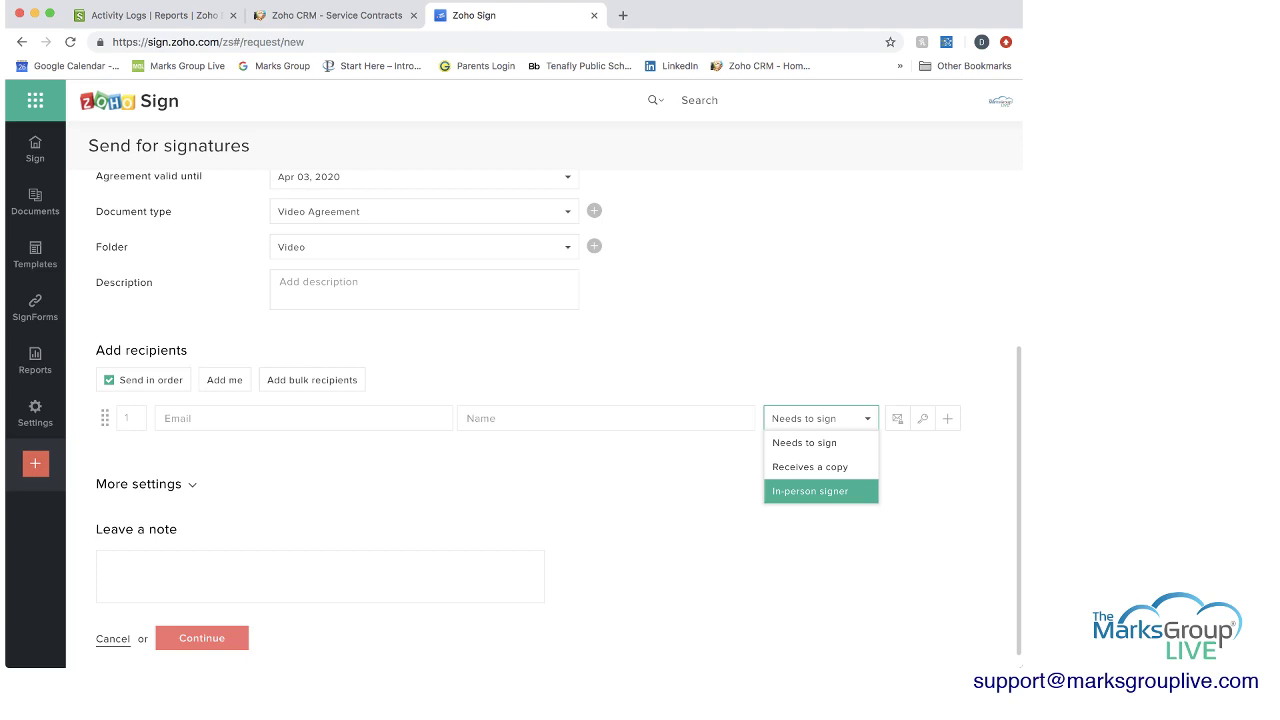
Open and dismiss the recipient's private note, then bring up its authentication code settings.
click(897, 418)
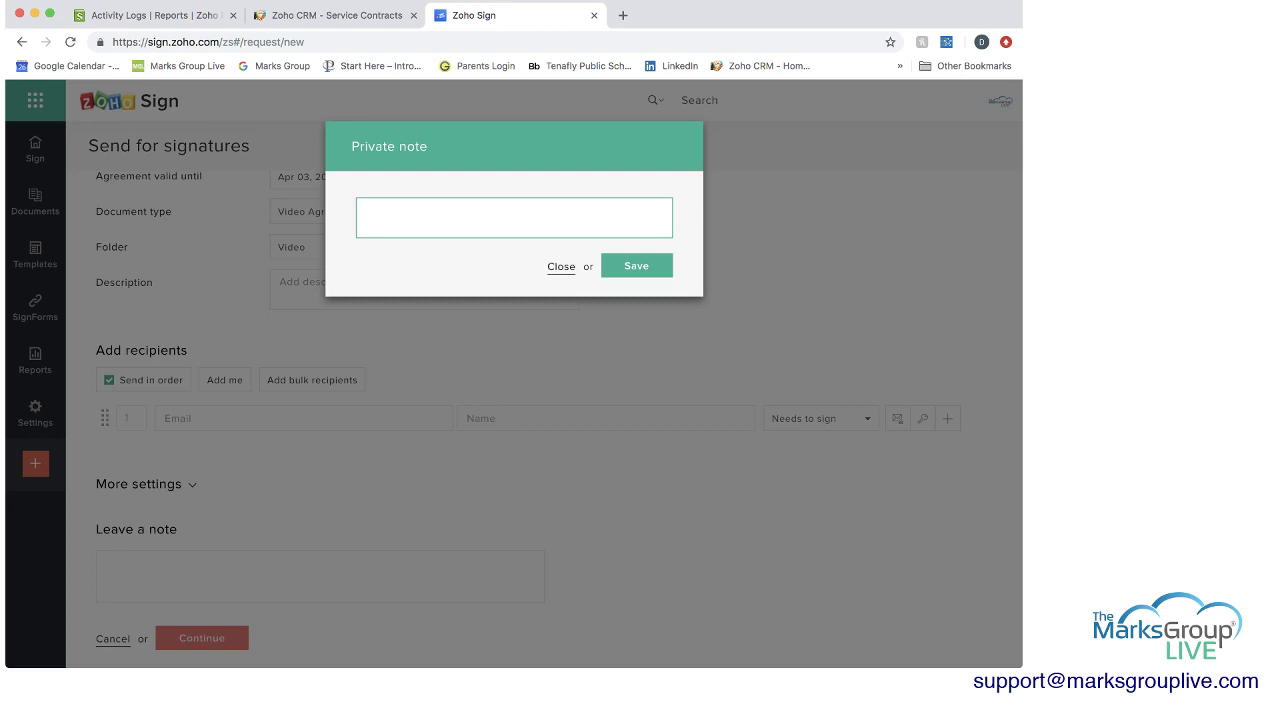
click(561, 266)
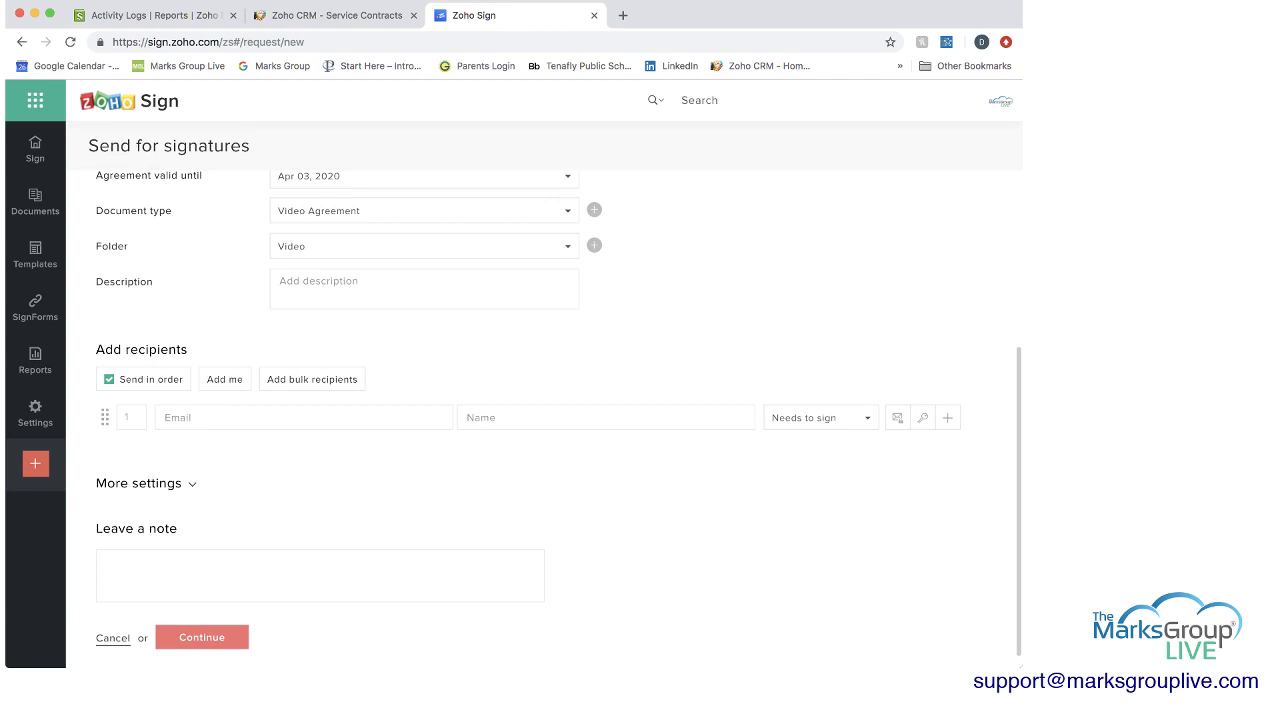
click(922, 415)
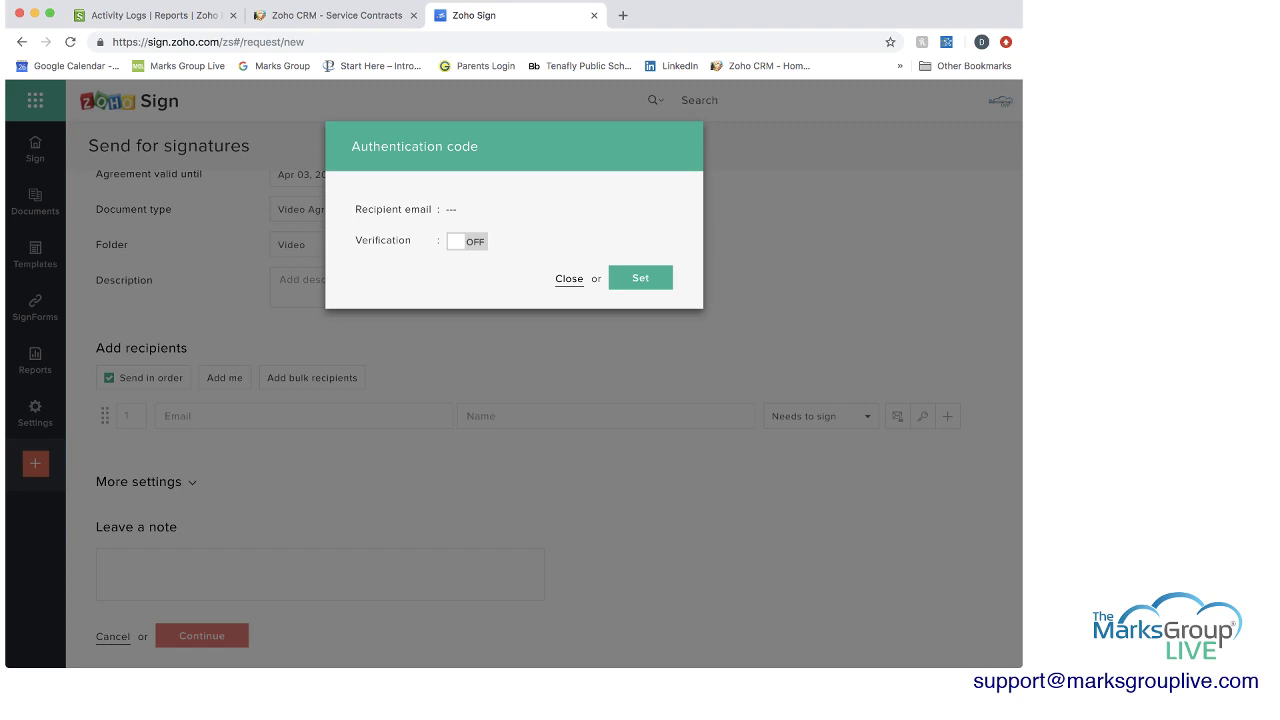
Close the authentication settings, toggle Send in order off and on, and add a second recipient row.
click(569, 278)
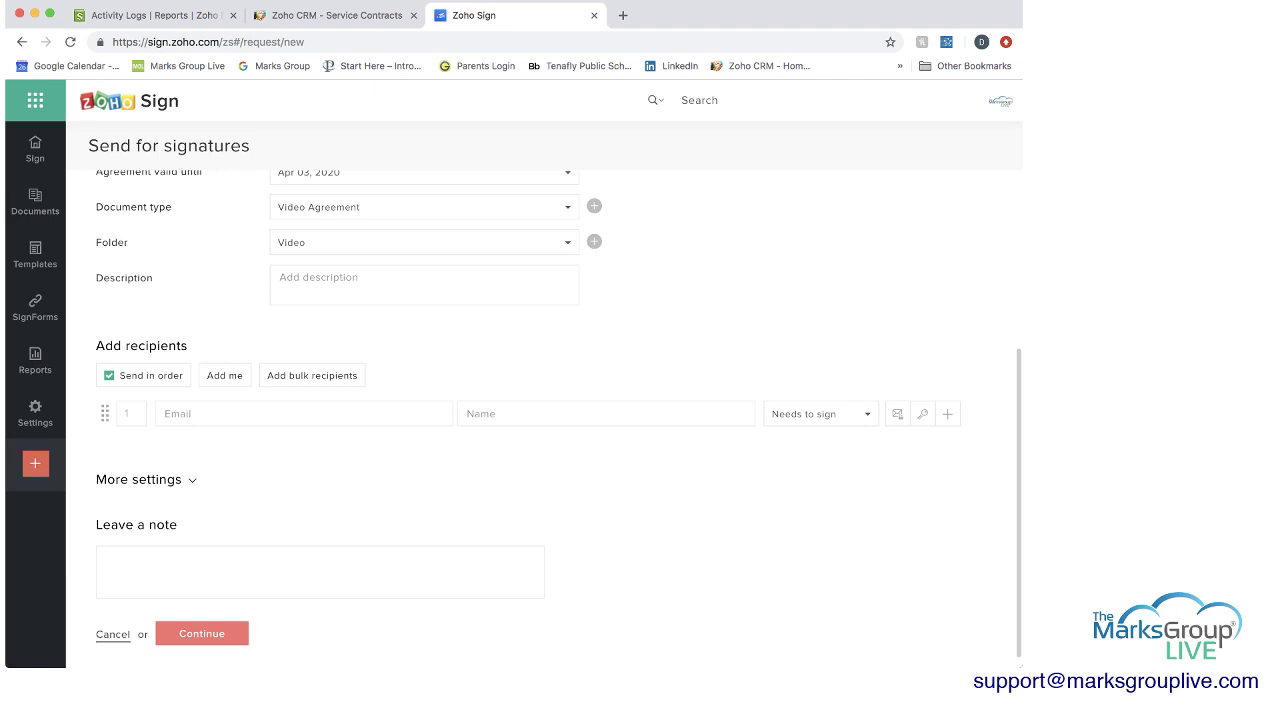
click(109, 375)
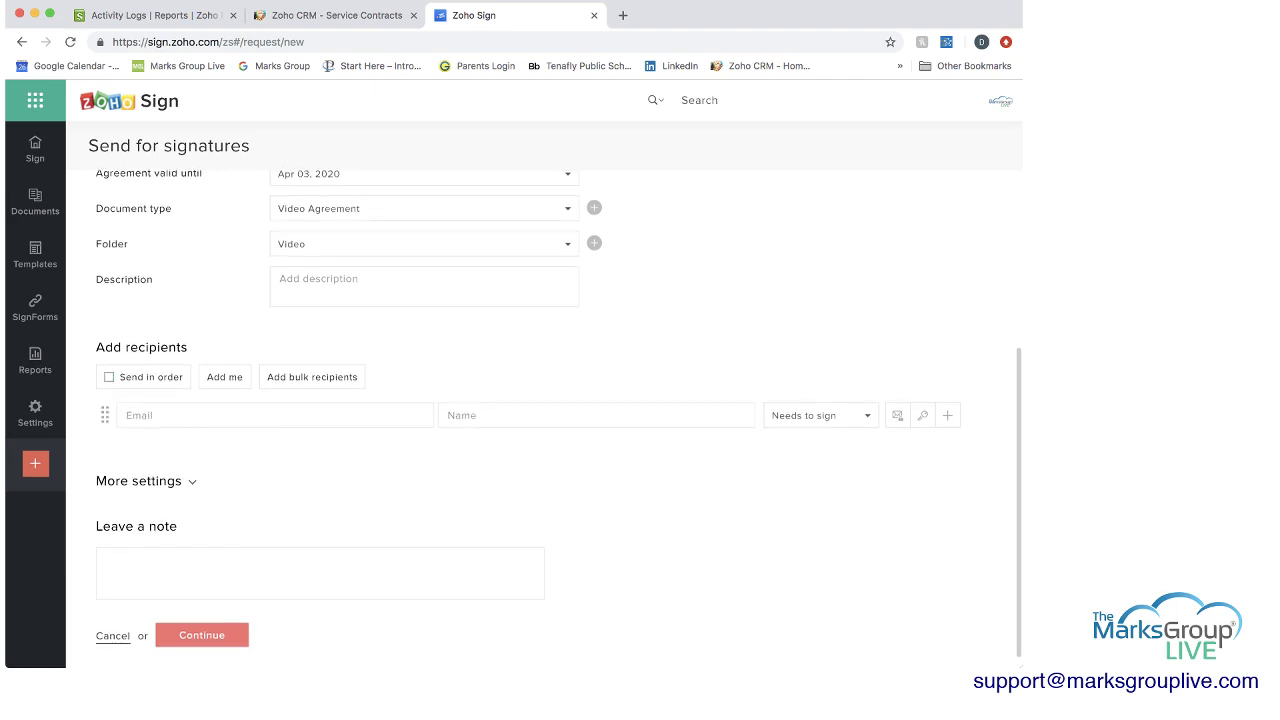
click(109, 377)
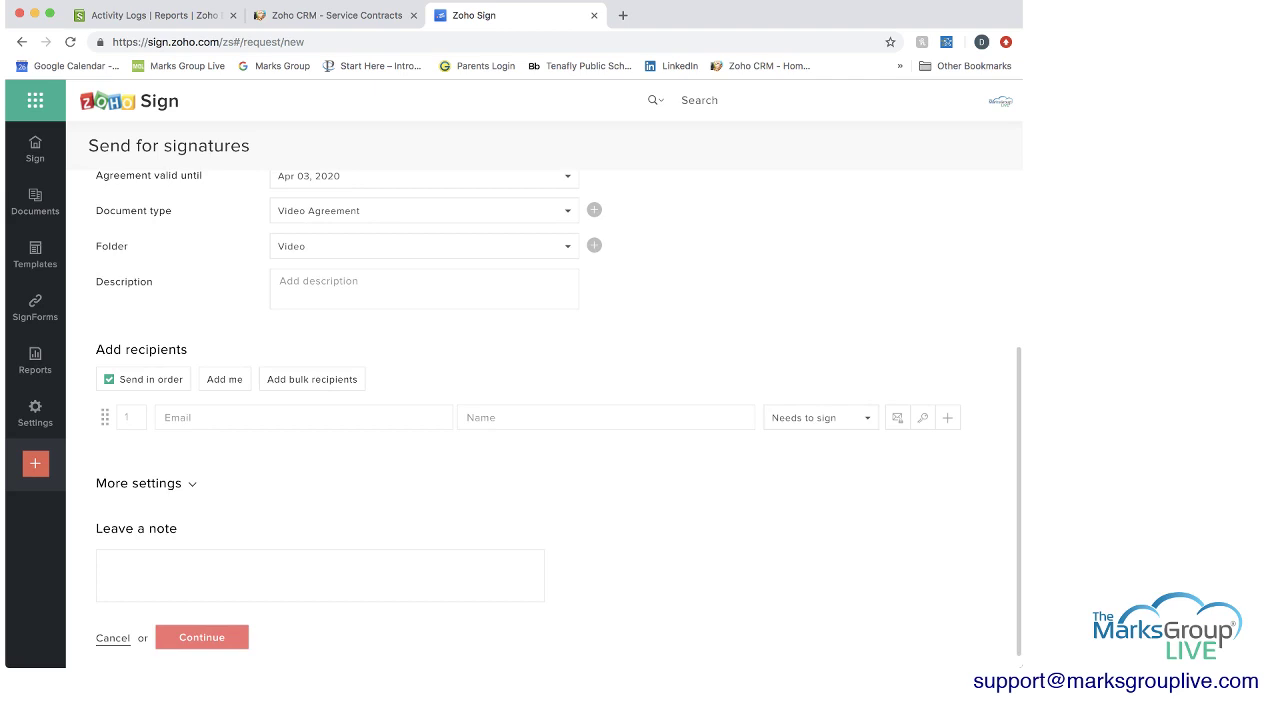
click(947, 417)
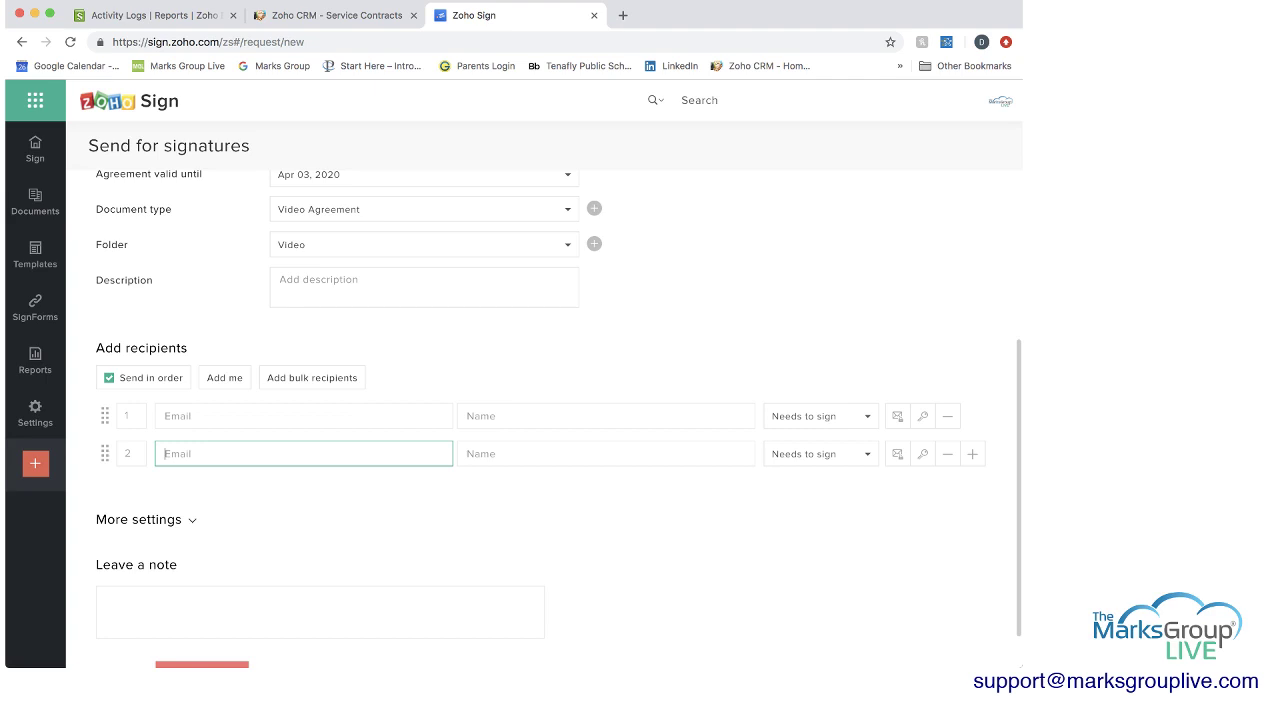
Set automatic reminders to every 3 days under More settings and attempt to continue.
scroll(559, 421, down, 2)
click(140, 462)
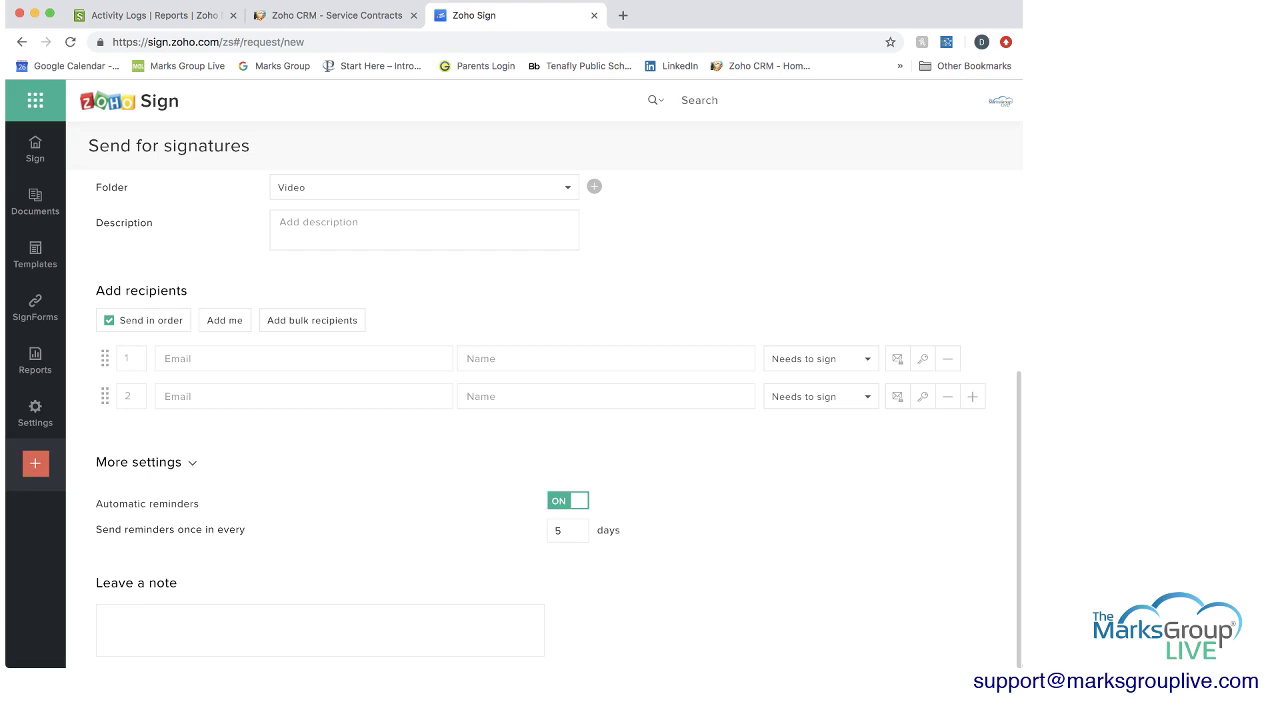
scroll(540, 417, up, 5)
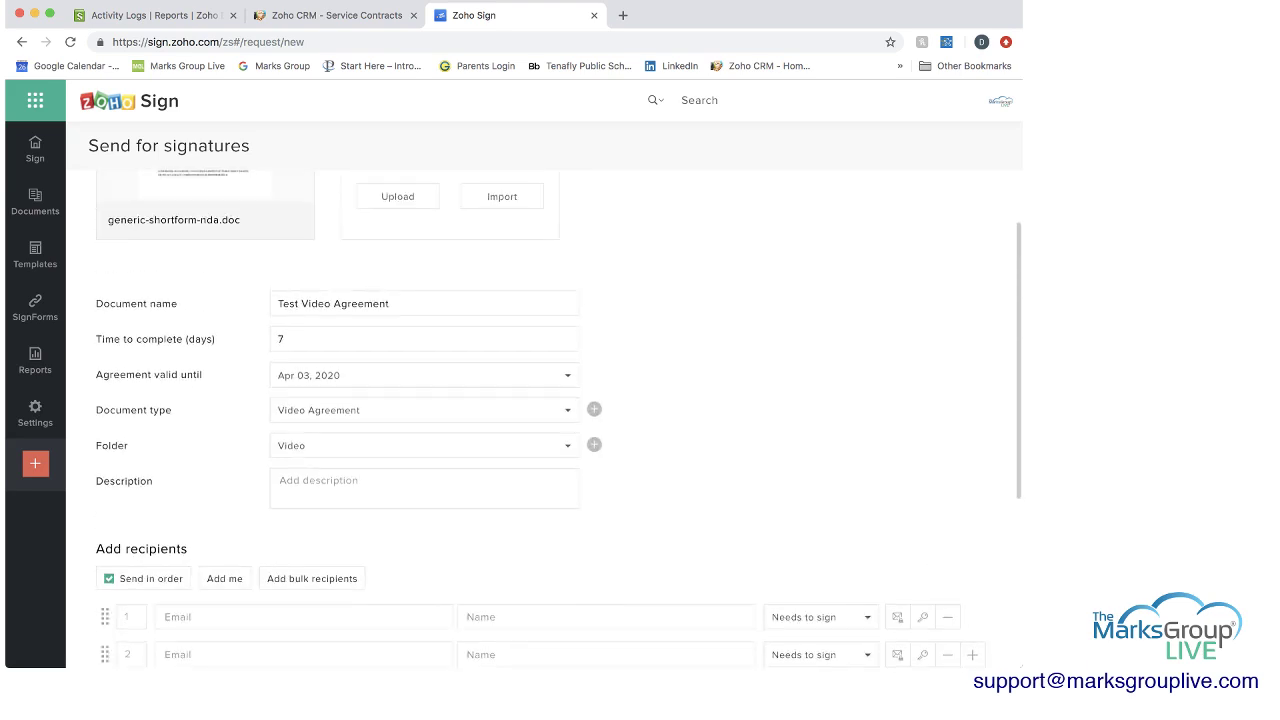
scroll(540, 417, down, 3)
scroll(540, 417, down, 3)
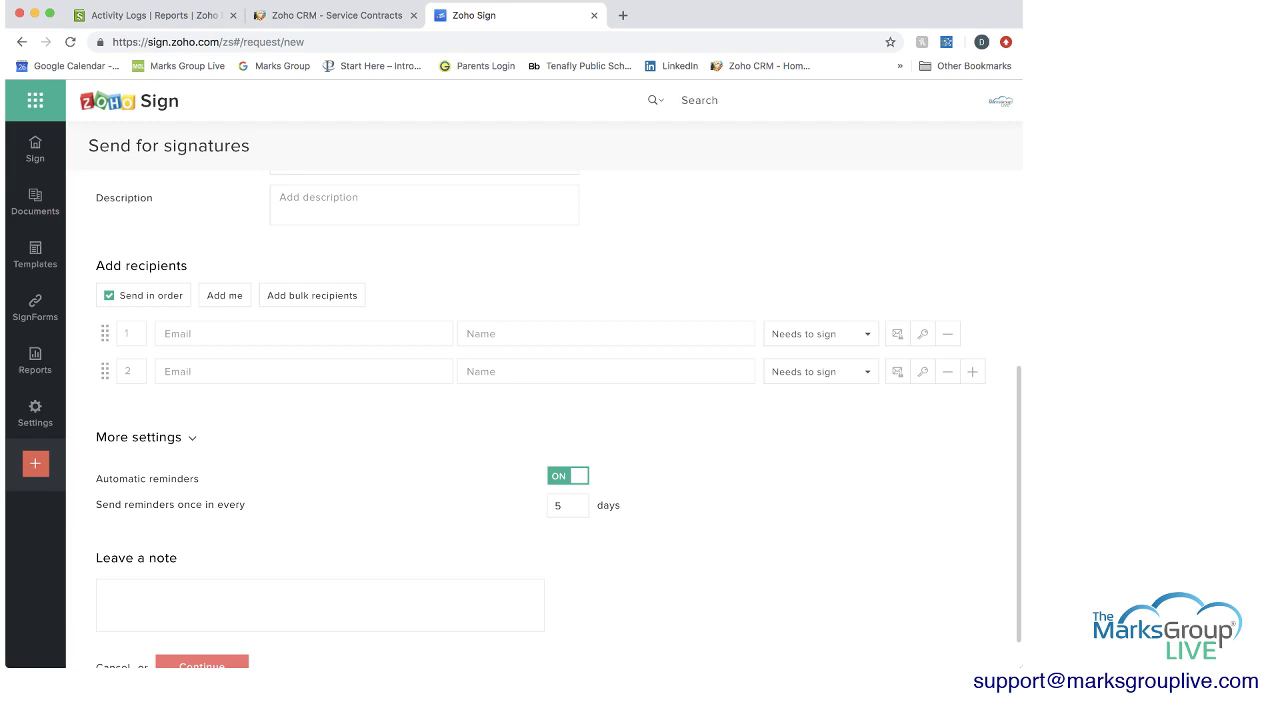
double_click(558, 505)
text(3)
key(Tab)
scroll(559, 421, down, 1)
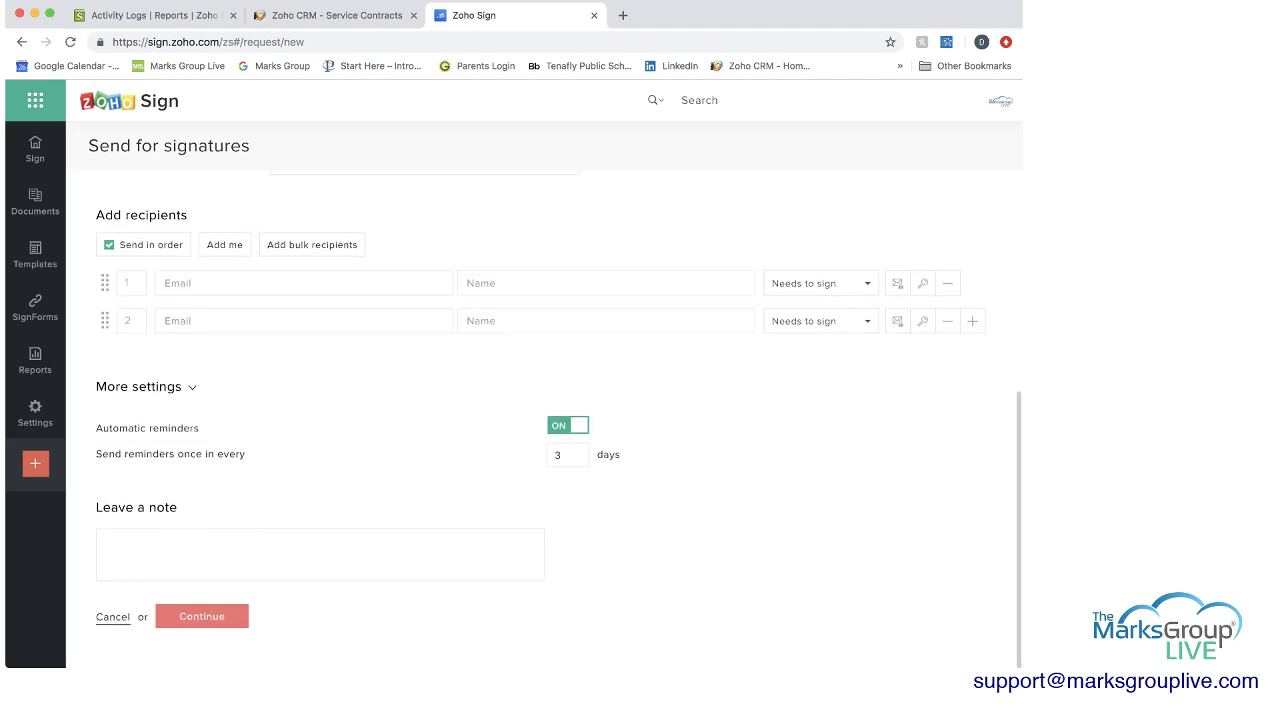
click(320, 554)
click(201, 616)
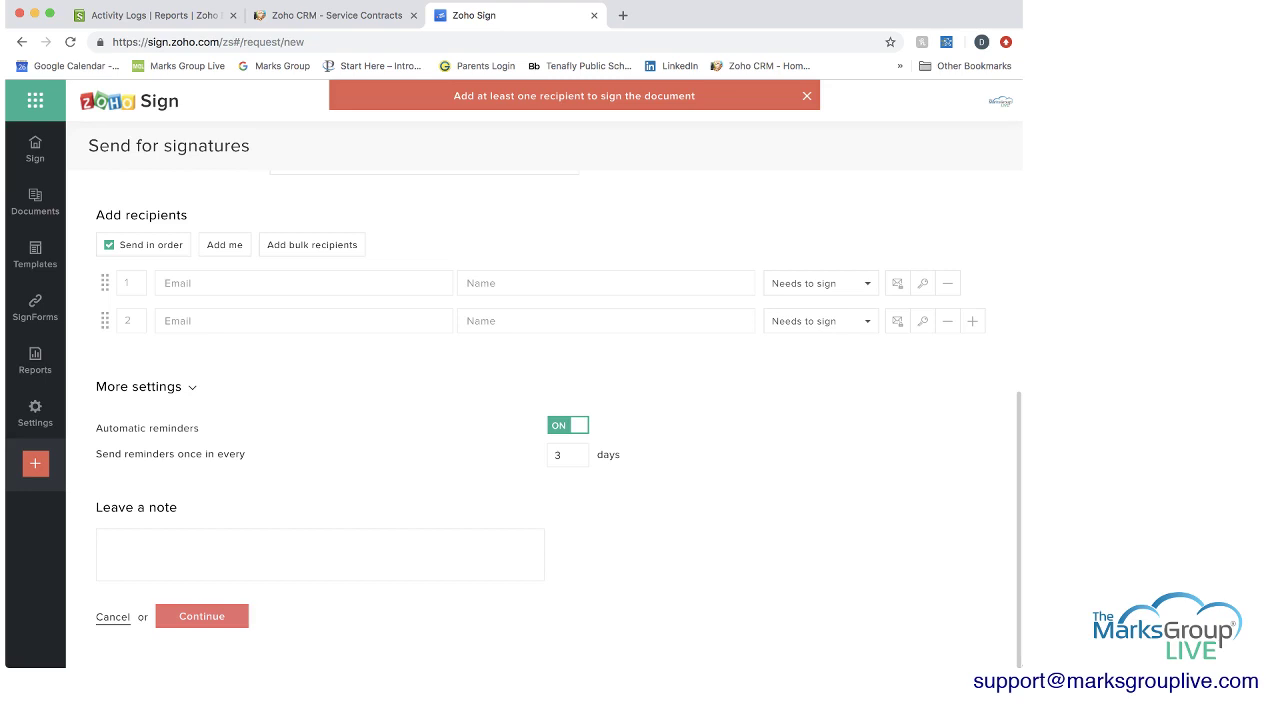
Enter the first recipient's e-mail address and name.
click(303, 283)
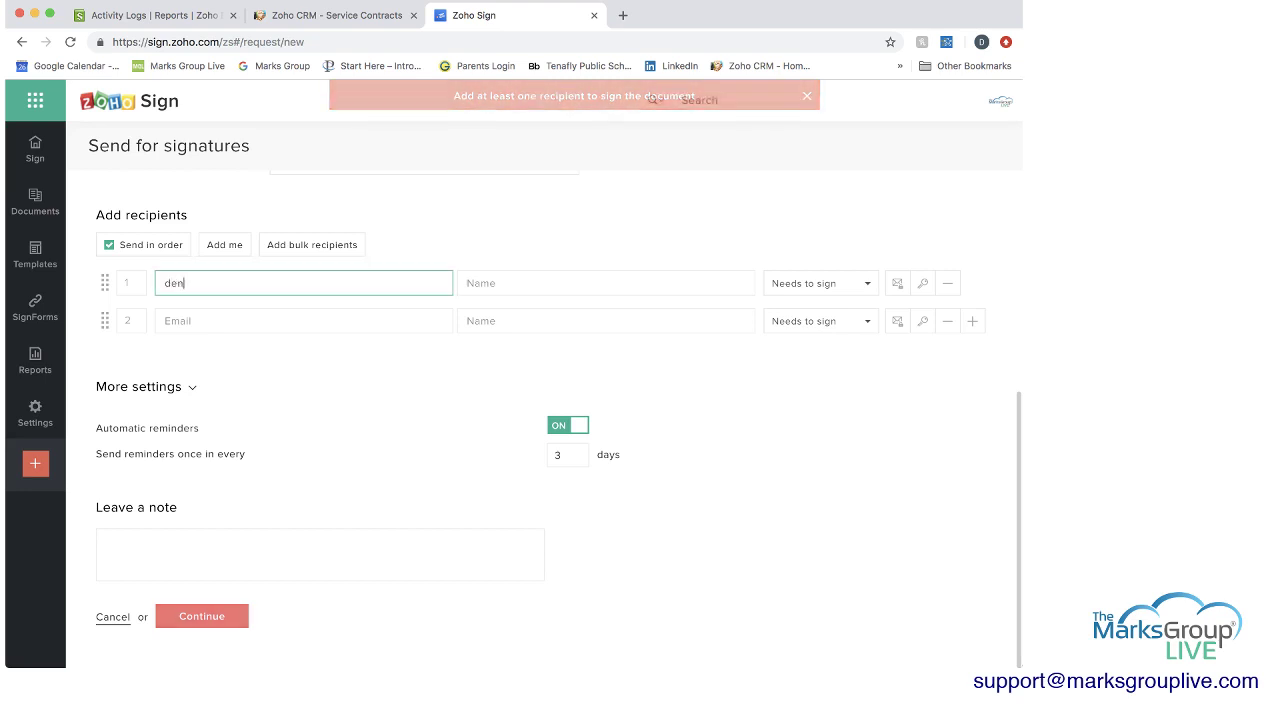
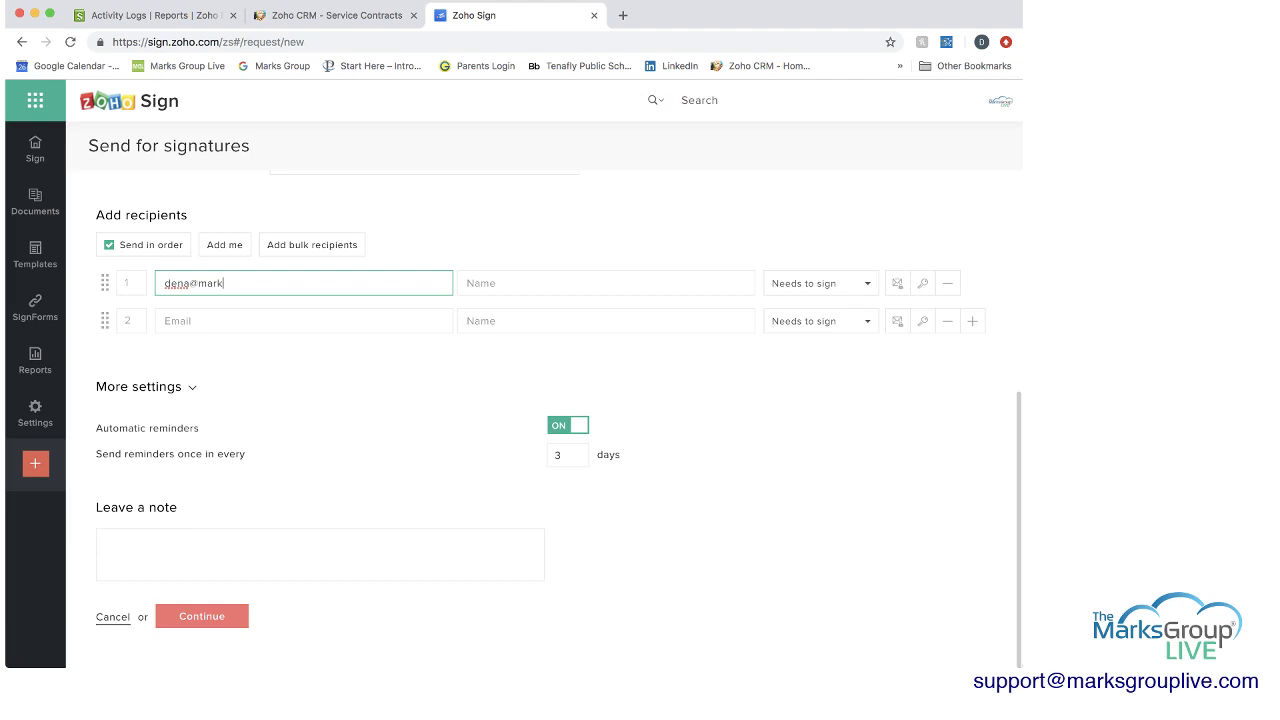
key(Tab)
text(Dena)
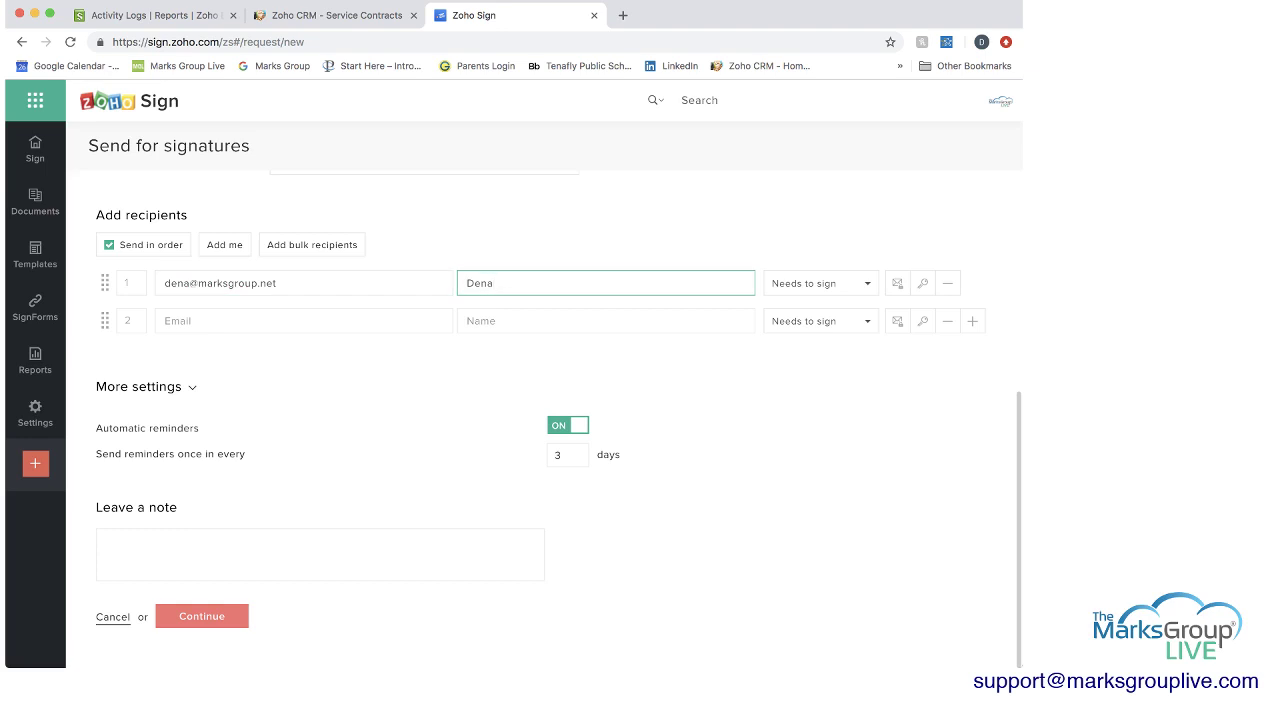
Try Receives a copy, set the recipient back to Needs to sign, and continue to field placement.
key(Tab)
key(Down)
key(Return)
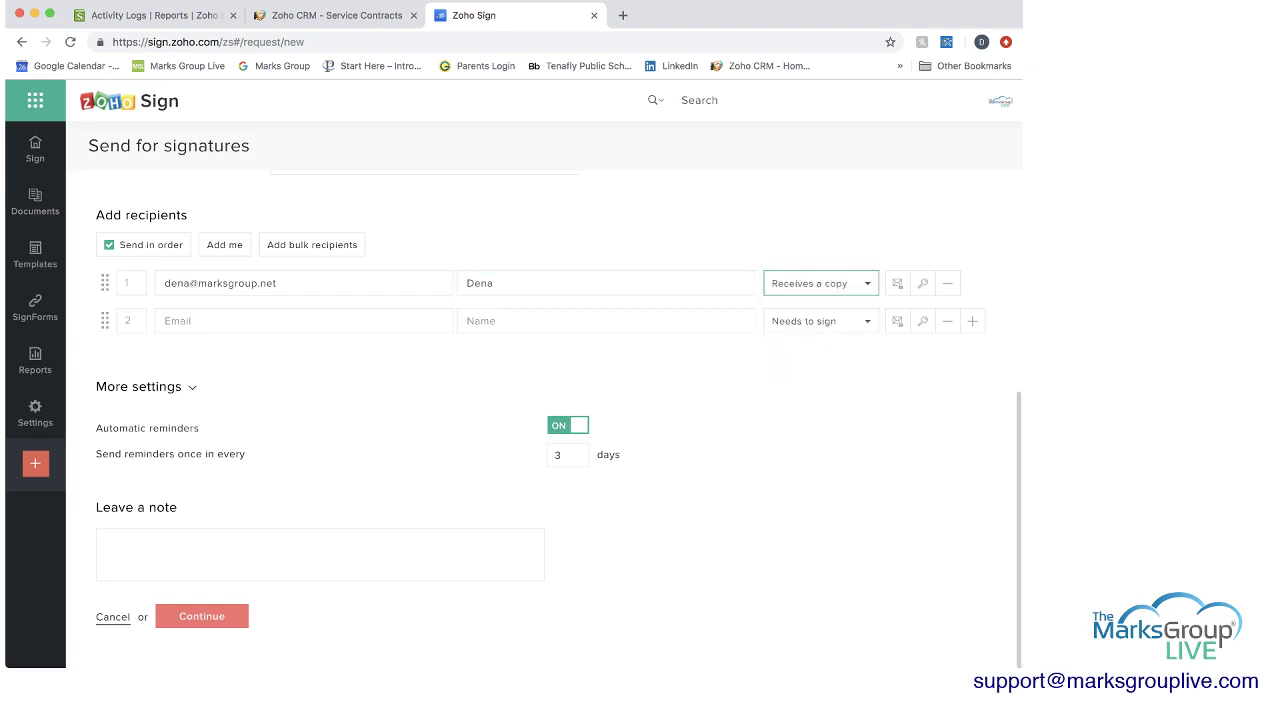
key(Tab)
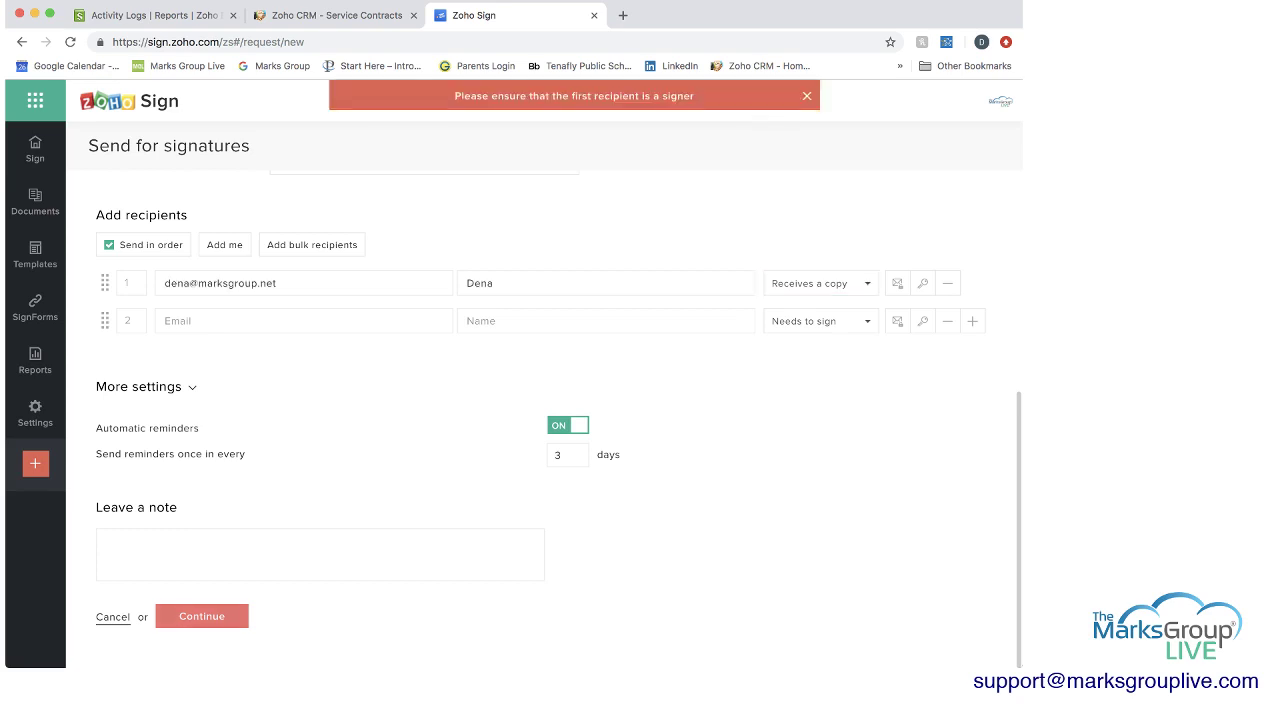
key(Down)
key(Up)
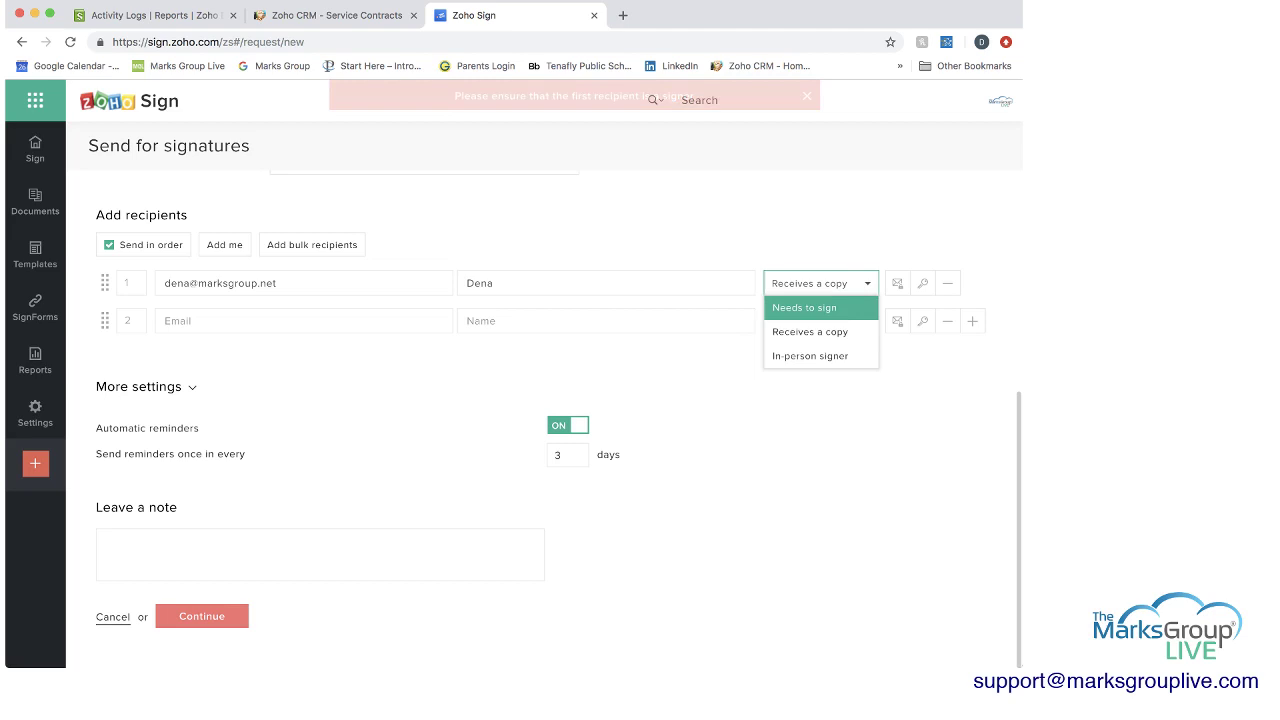
key(Return)
click(201, 616)
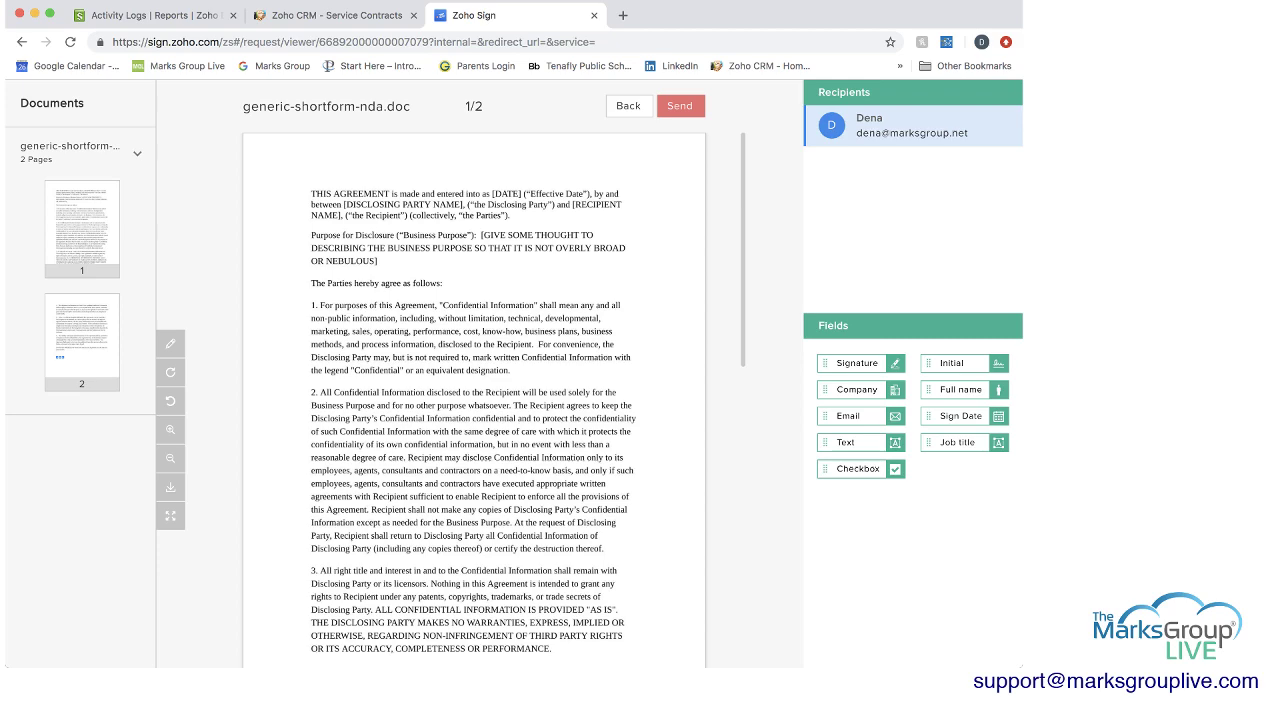
Place a Company field and a Sign Date field below the signature on page 2.
scroll(474, 400, down, 10)
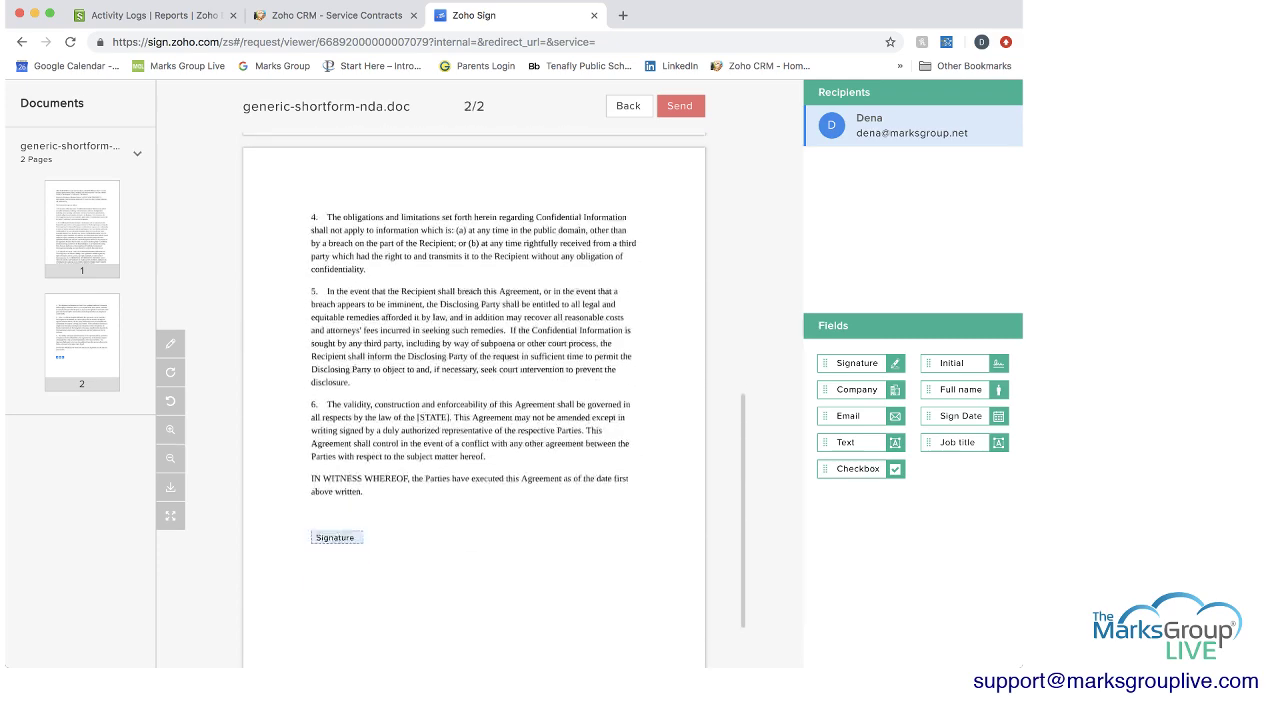
scroll(474, 400, down, 2)
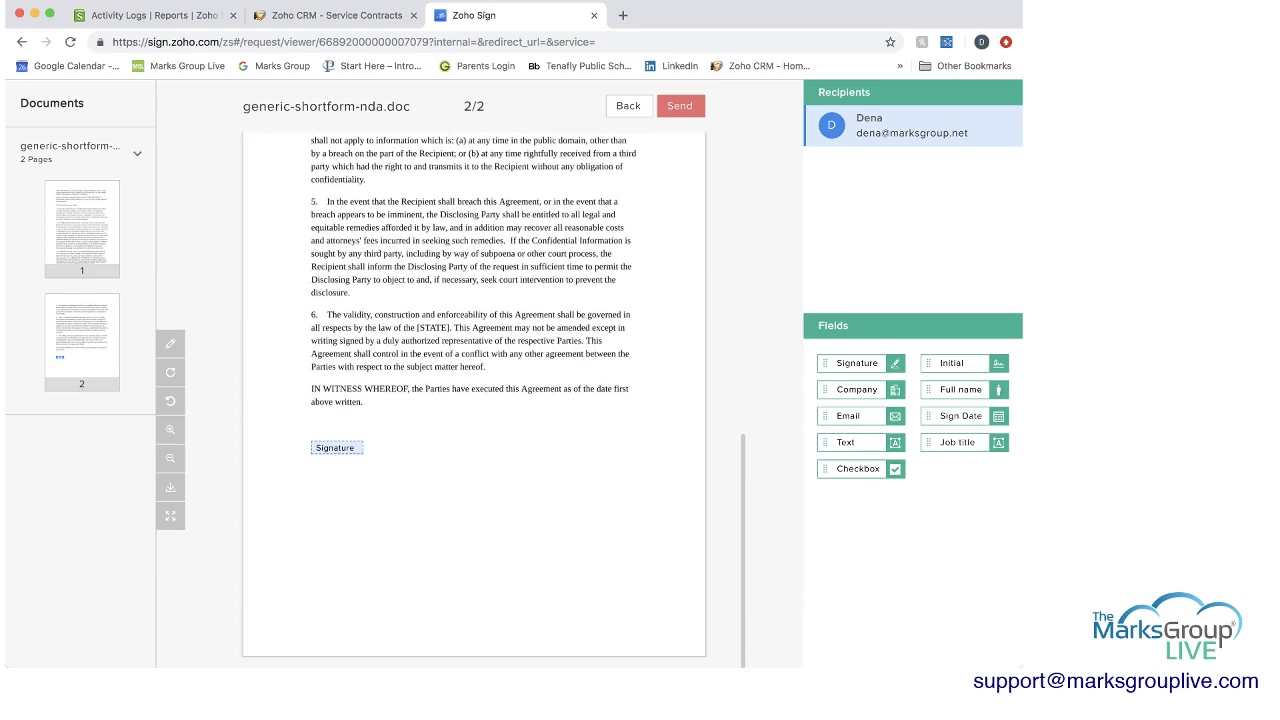
scroll(474, 400, up, 3)
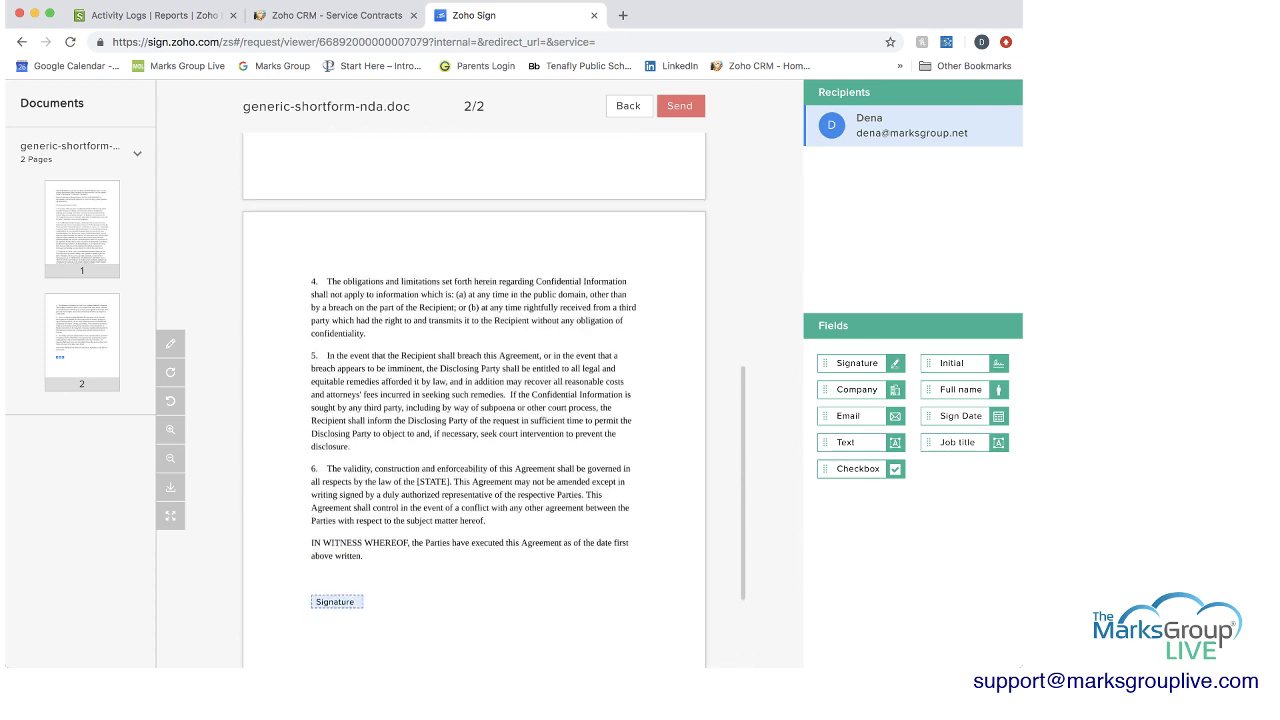
scroll(474, 400, down, 3)
scroll(474, 400, up, 1)
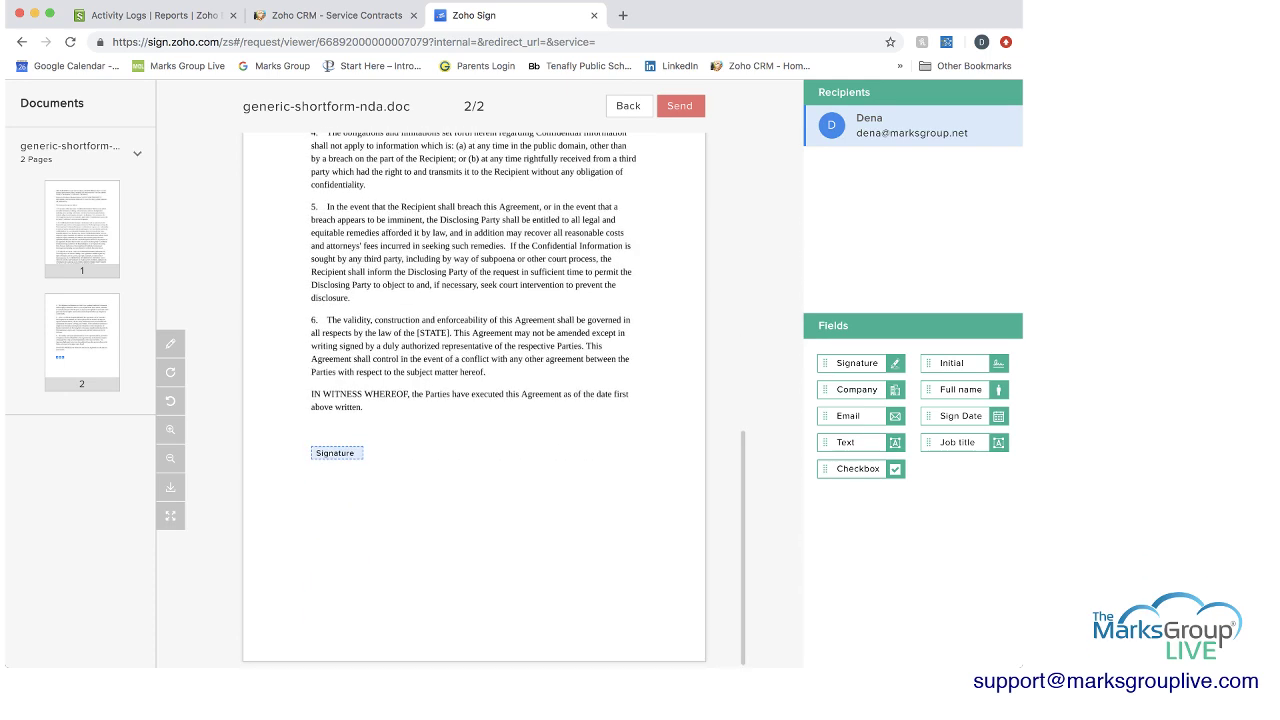
mouse_move(857, 389)
mouse_down()
mouse_move(425, 503)
mouse_move(343, 497)
mouse_up()
scroll(474, 400, down, 1)
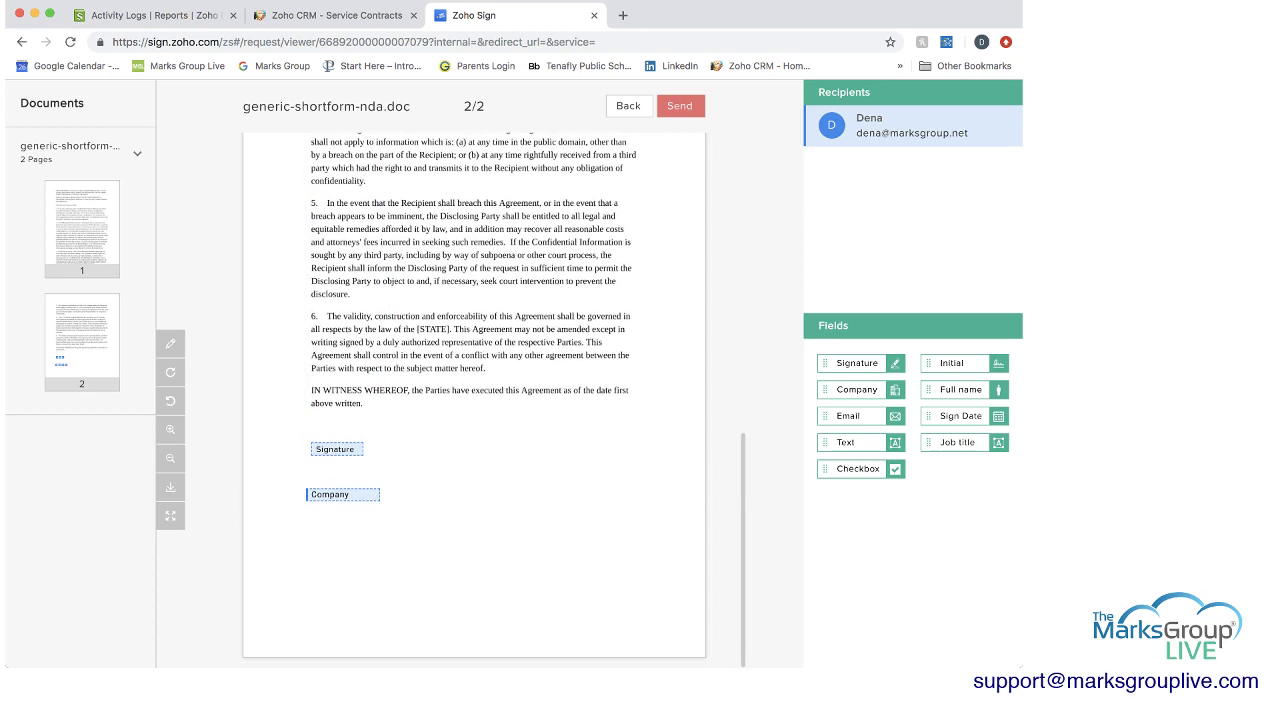
drag(960, 415, 343, 547)
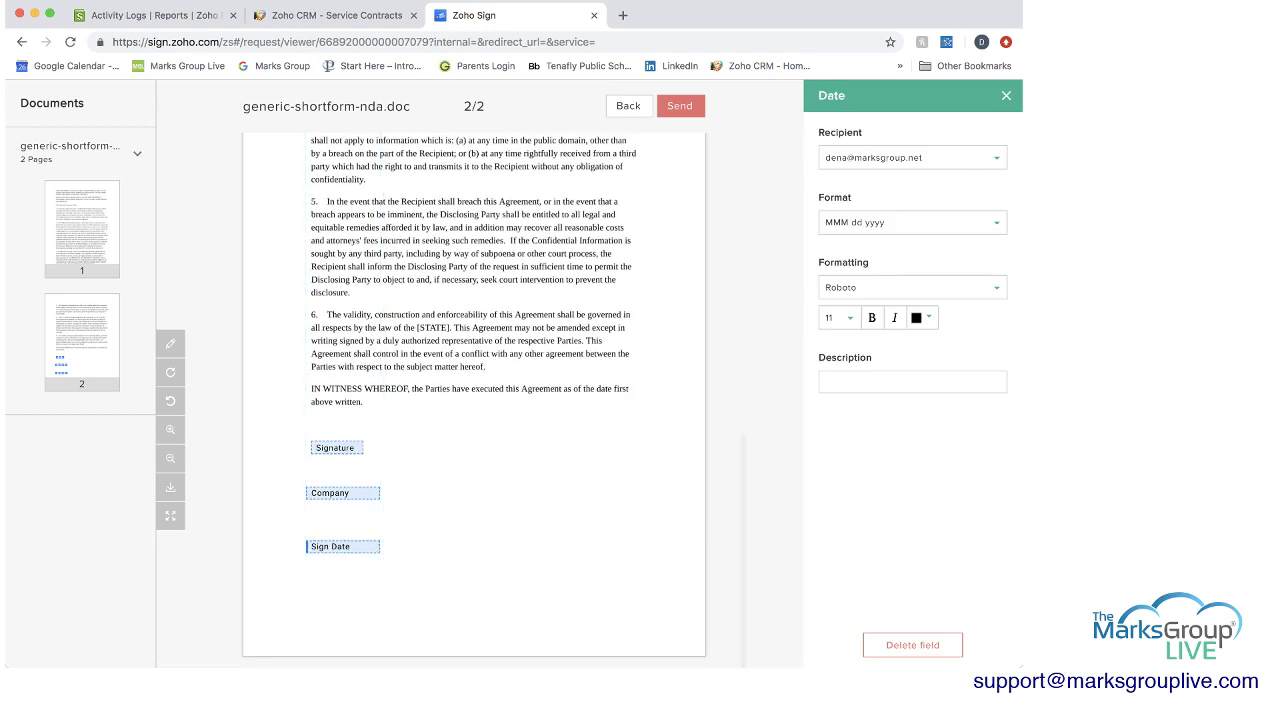
Use a sign date format with time and zone, add a field description, and send.
scroll(376, 551, up, 1)
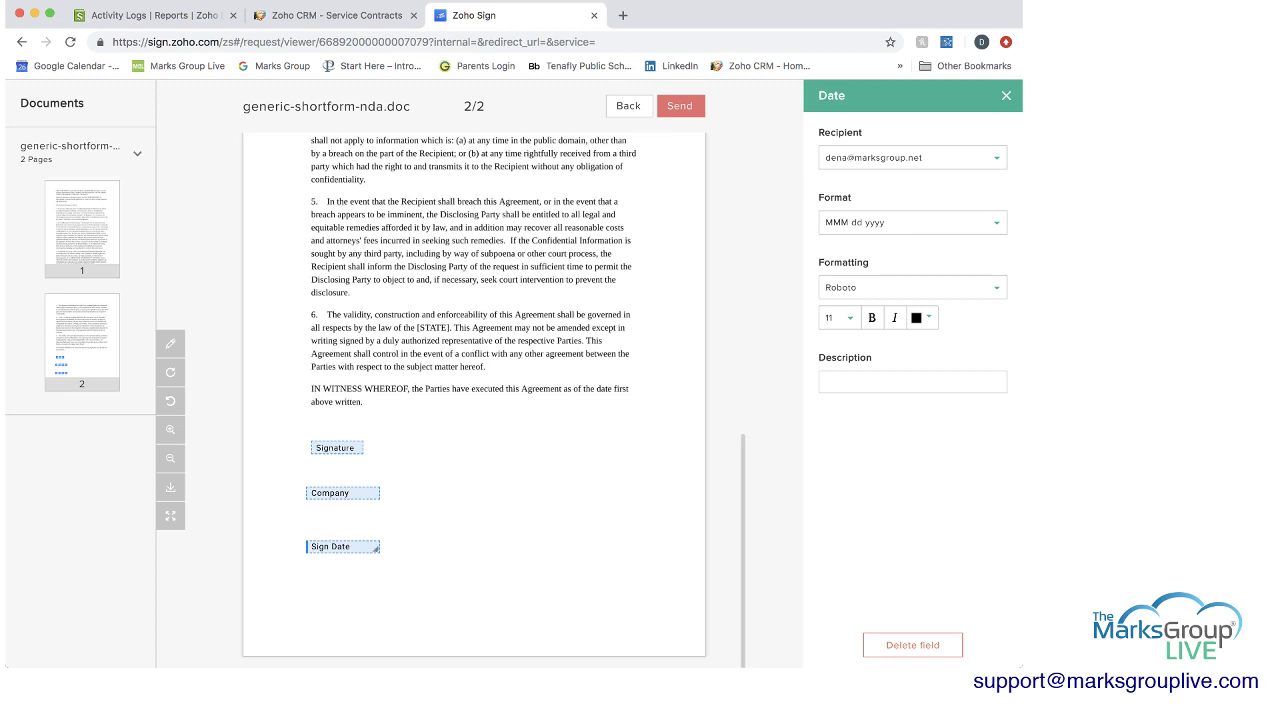
scroll(376, 550, up, 1)
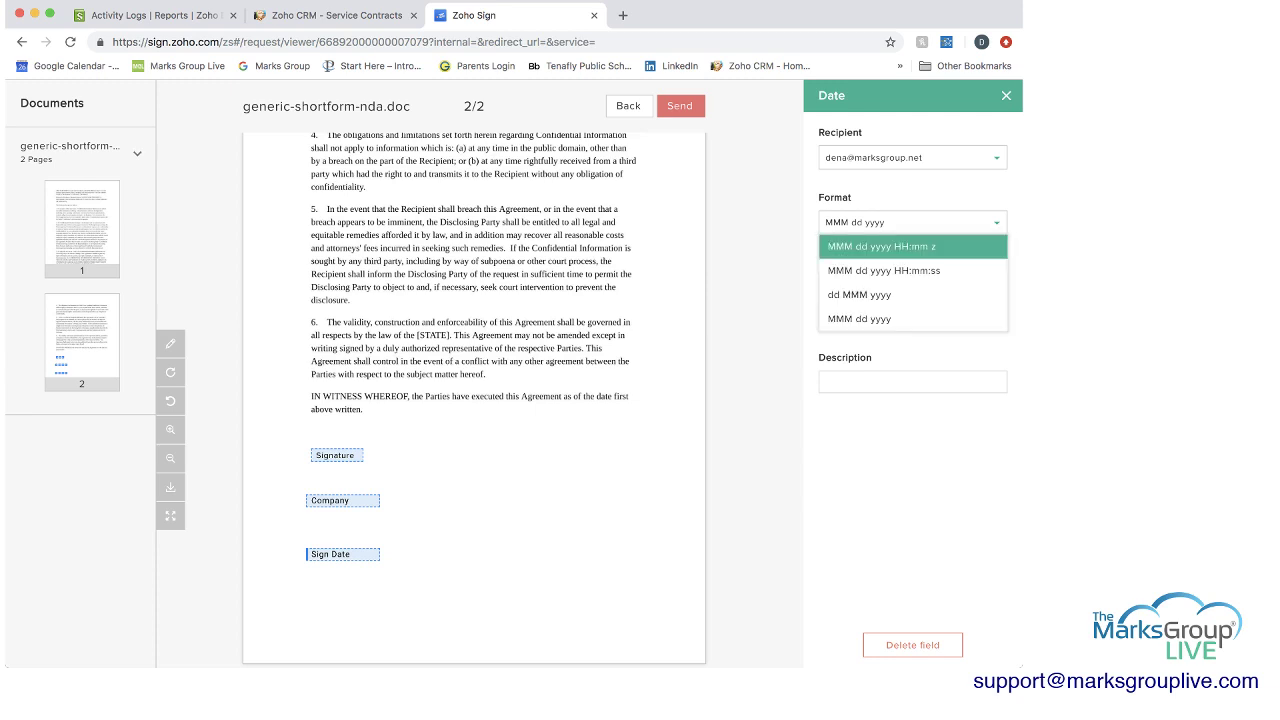
key(Return)
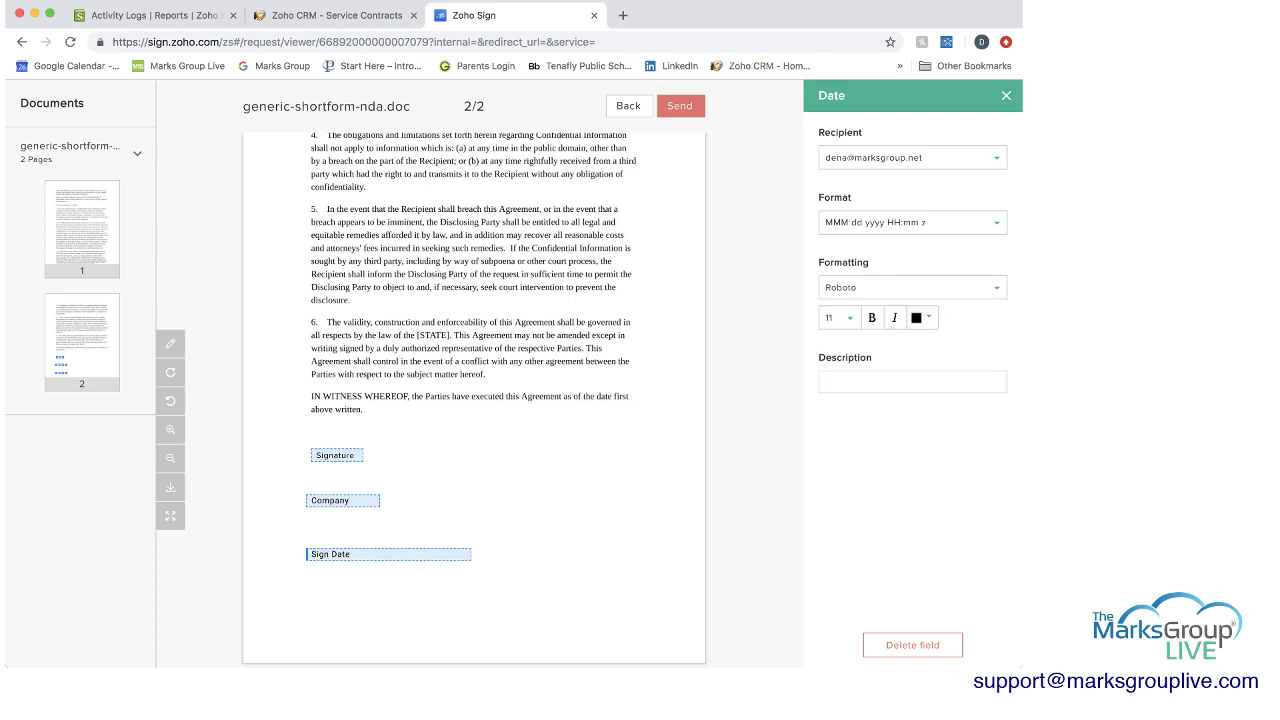
click(912, 381)
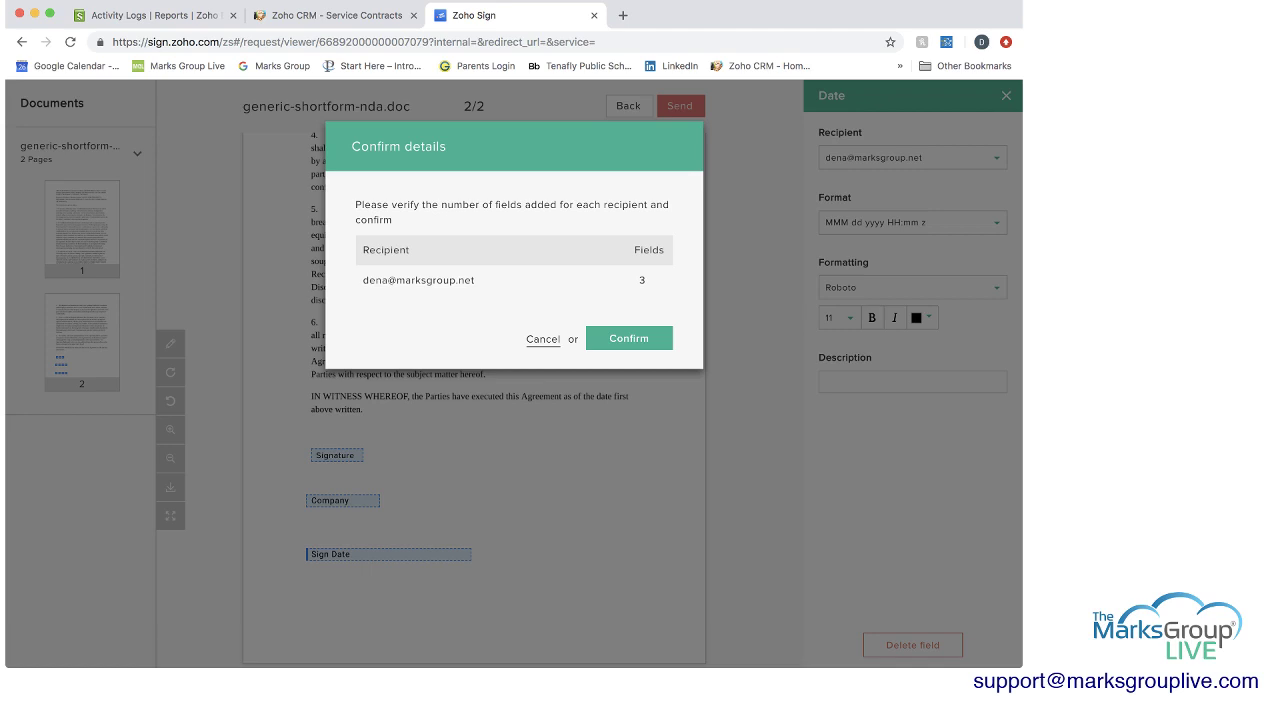
key(Return)
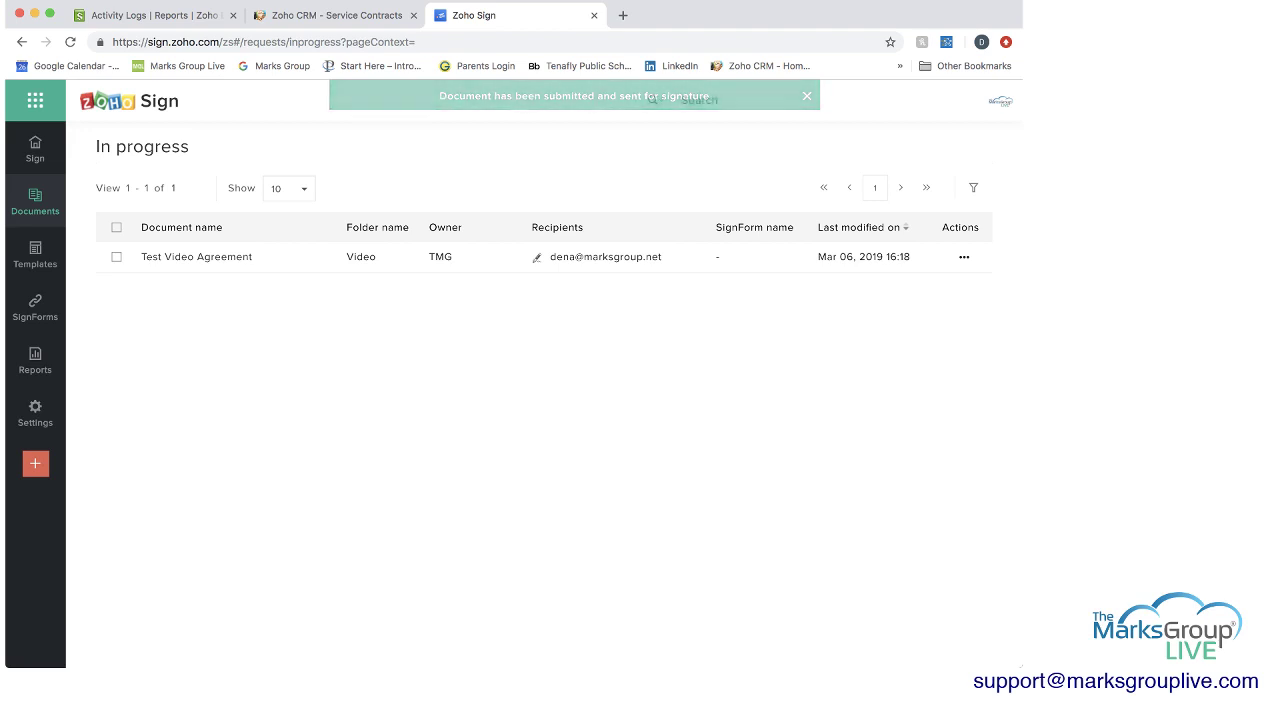
mouse_move(35, 200)
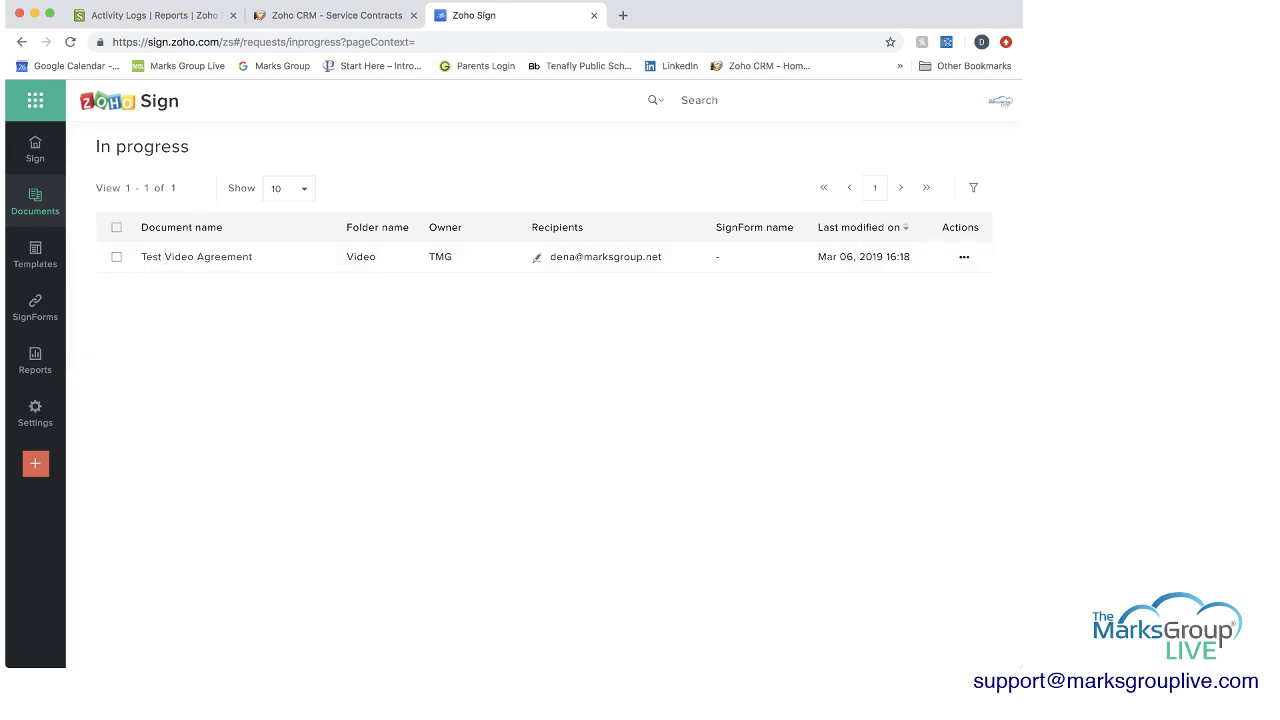
mouse_move(196, 257)
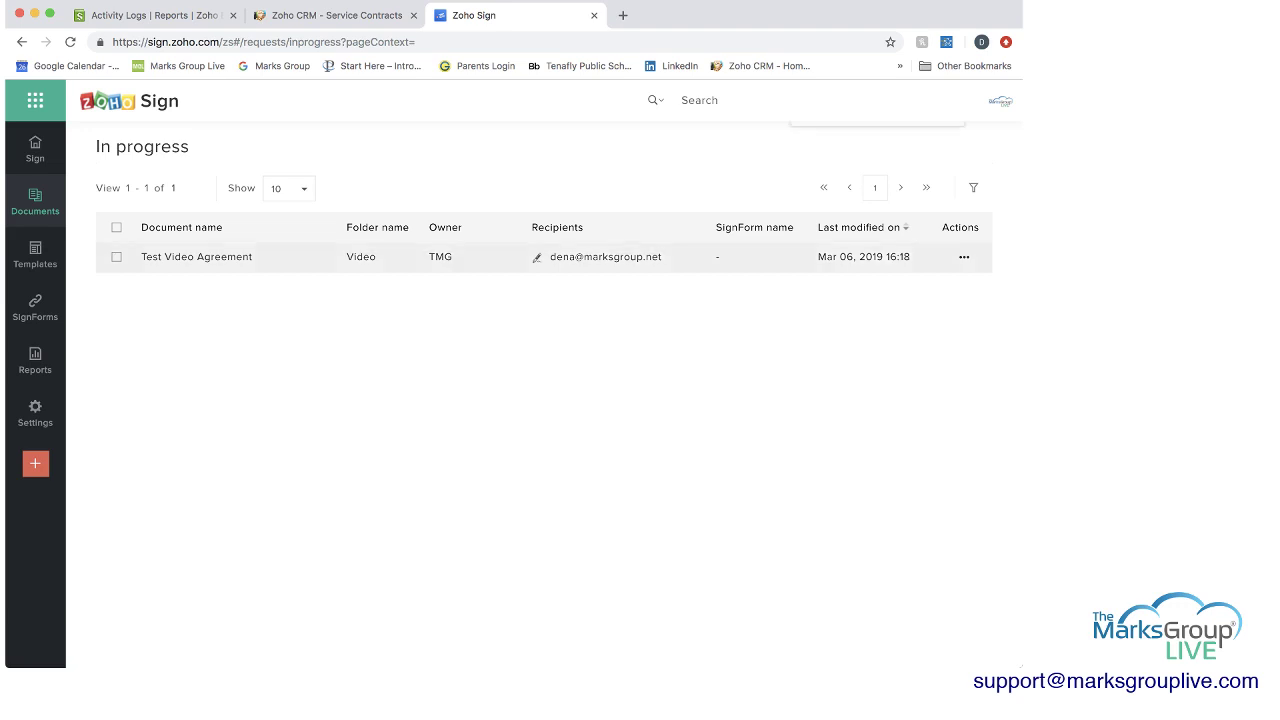
Open the actions menu for the Test Video Agreement row.
click(964, 257)
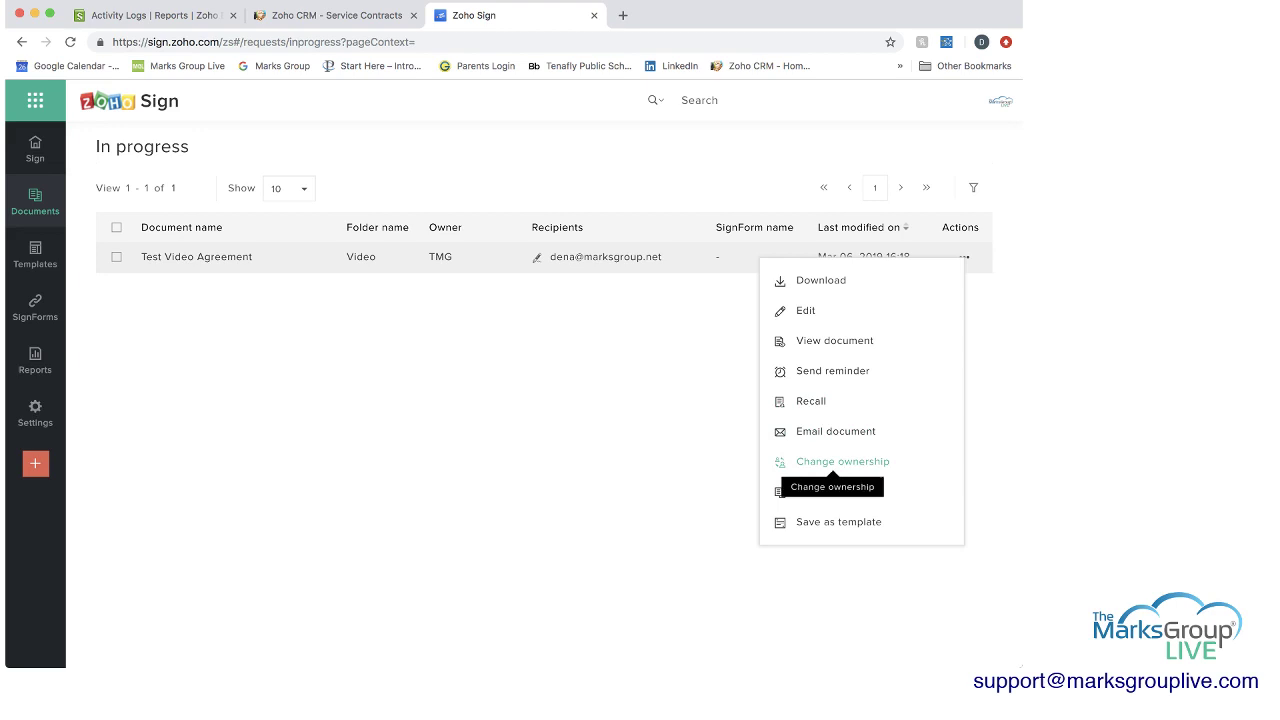
Save the sent Test Video Agreement as a template through its field layout viewer.
click(838, 521)
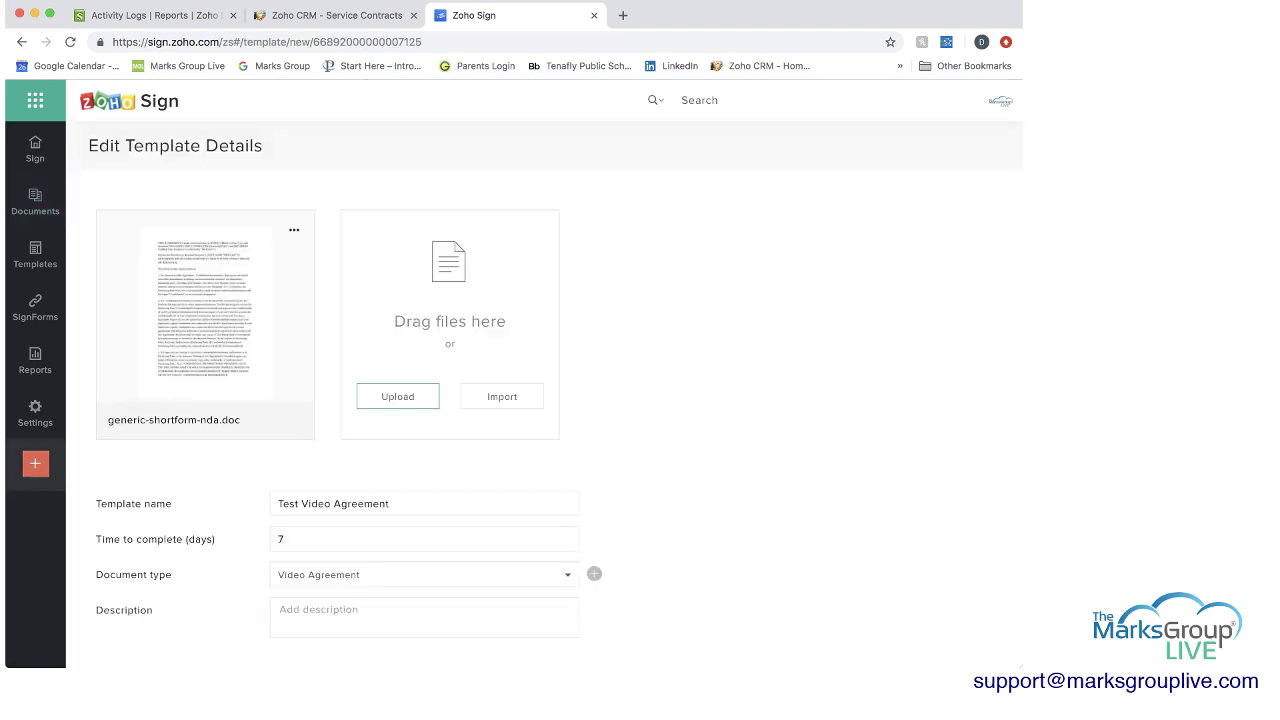
scroll(559, 419, down, 5)
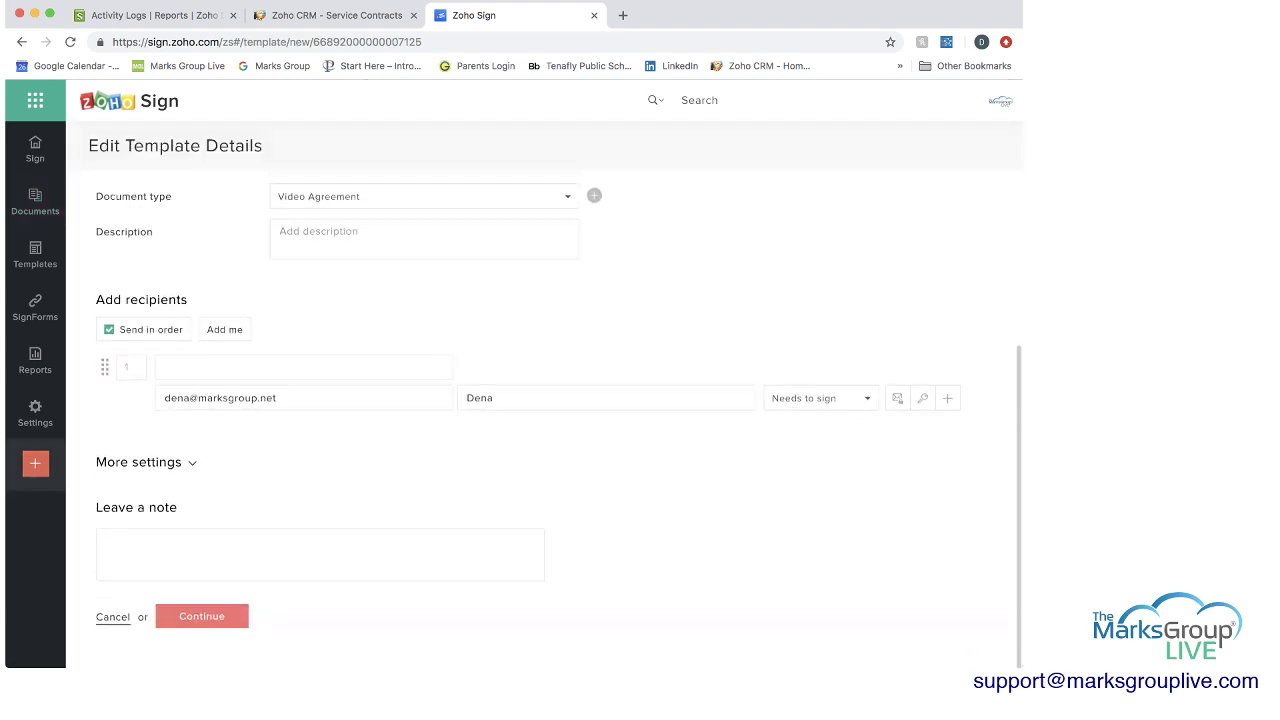
click(201, 616)
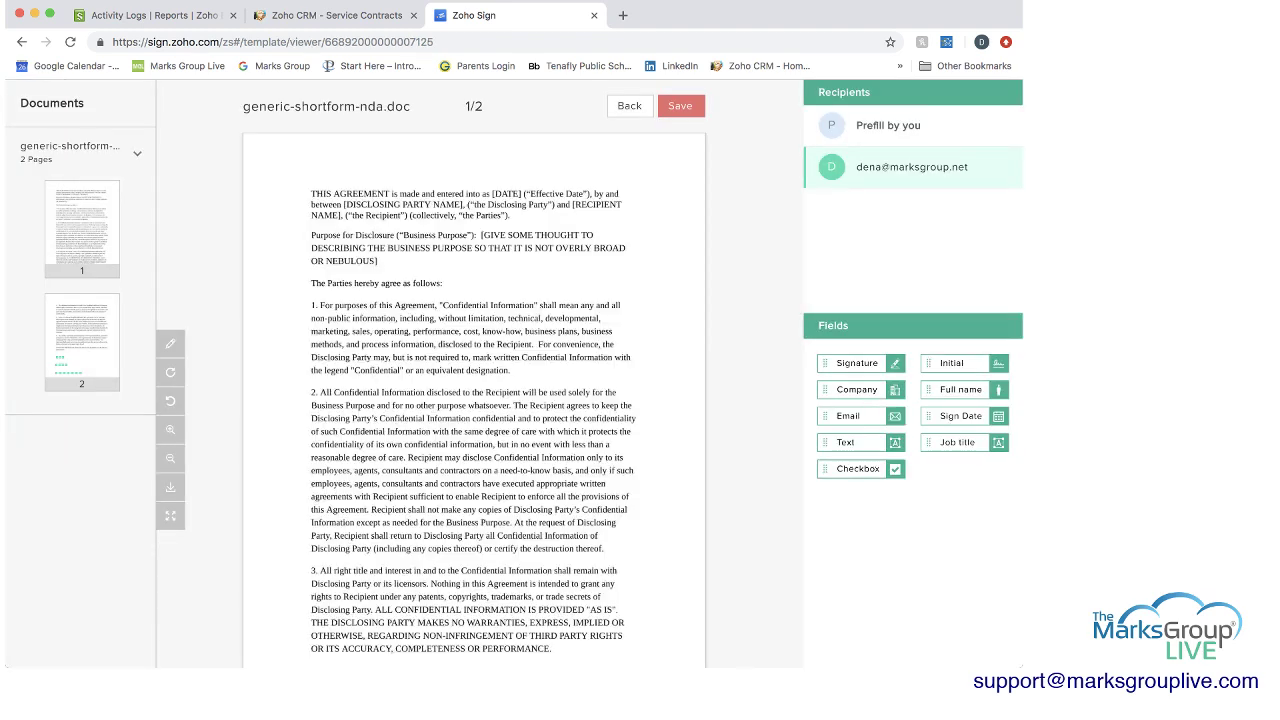
click(680, 105)
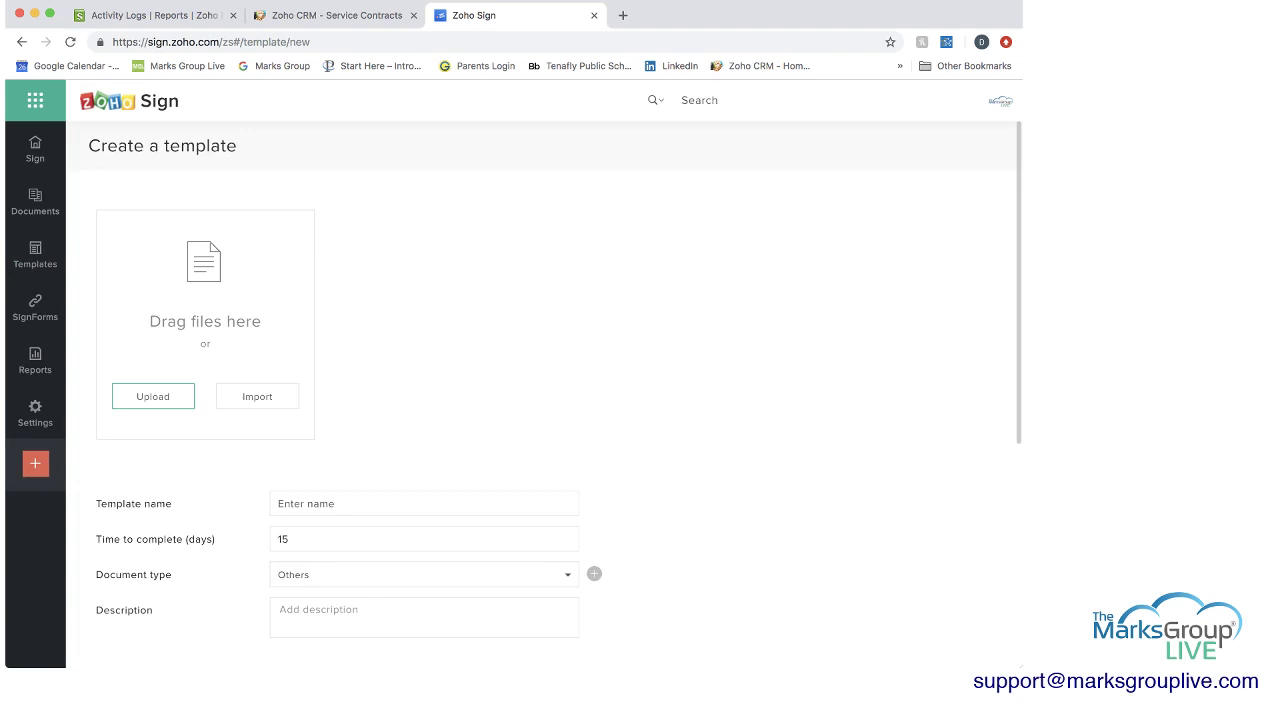
Return to the Sign dashboard, briefly opening Send for signatures before going back.
scroll(559, 403, down, 2)
scroll(559, 427, down, 8)
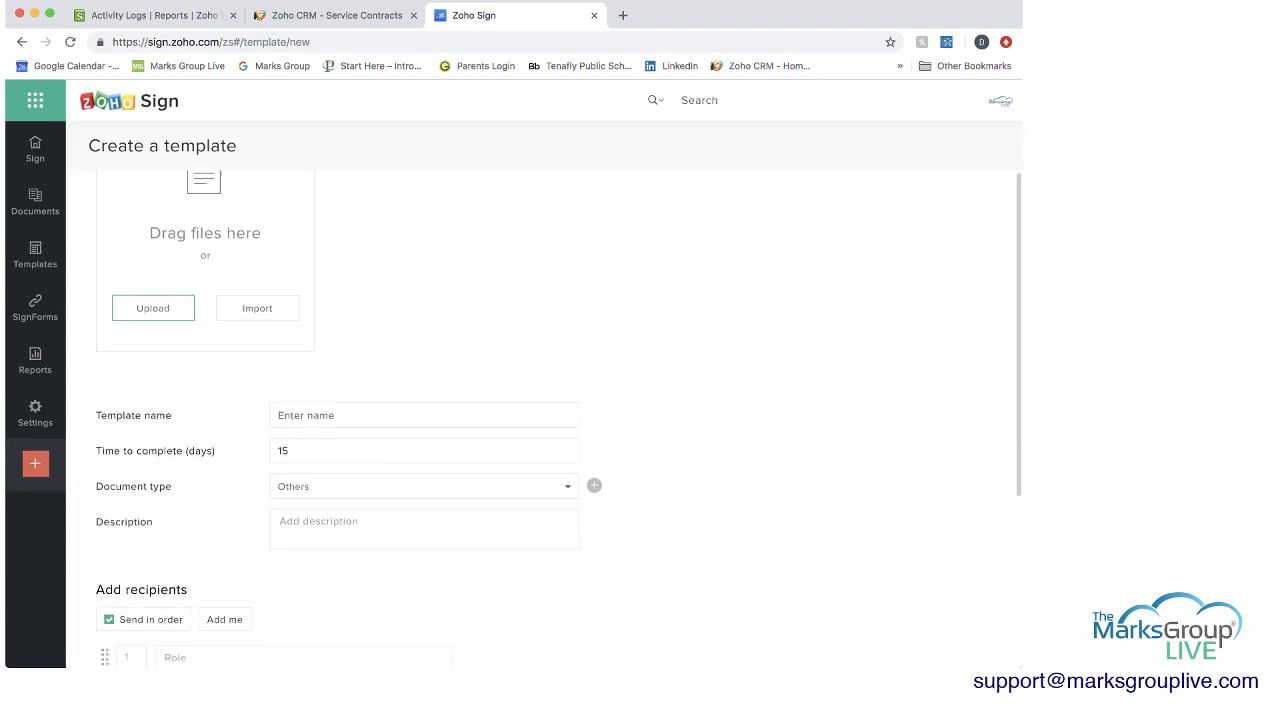
scroll(559, 427, up, 9)
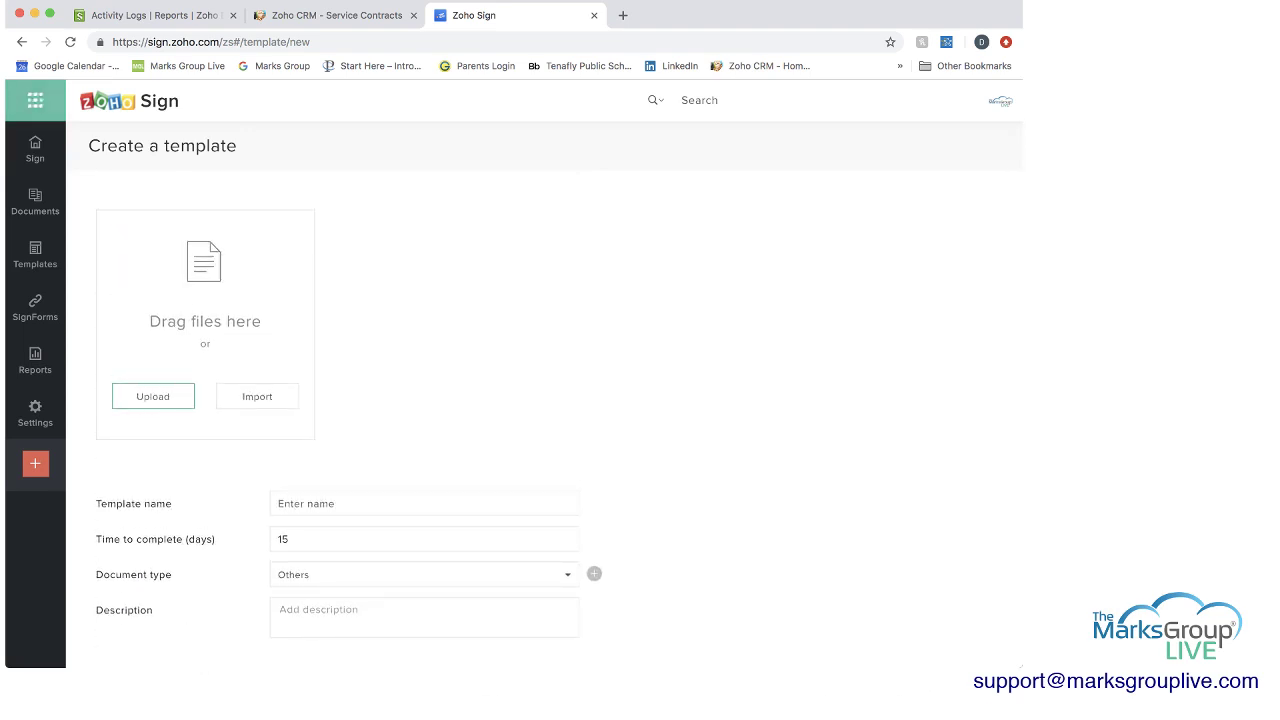
click(35, 150)
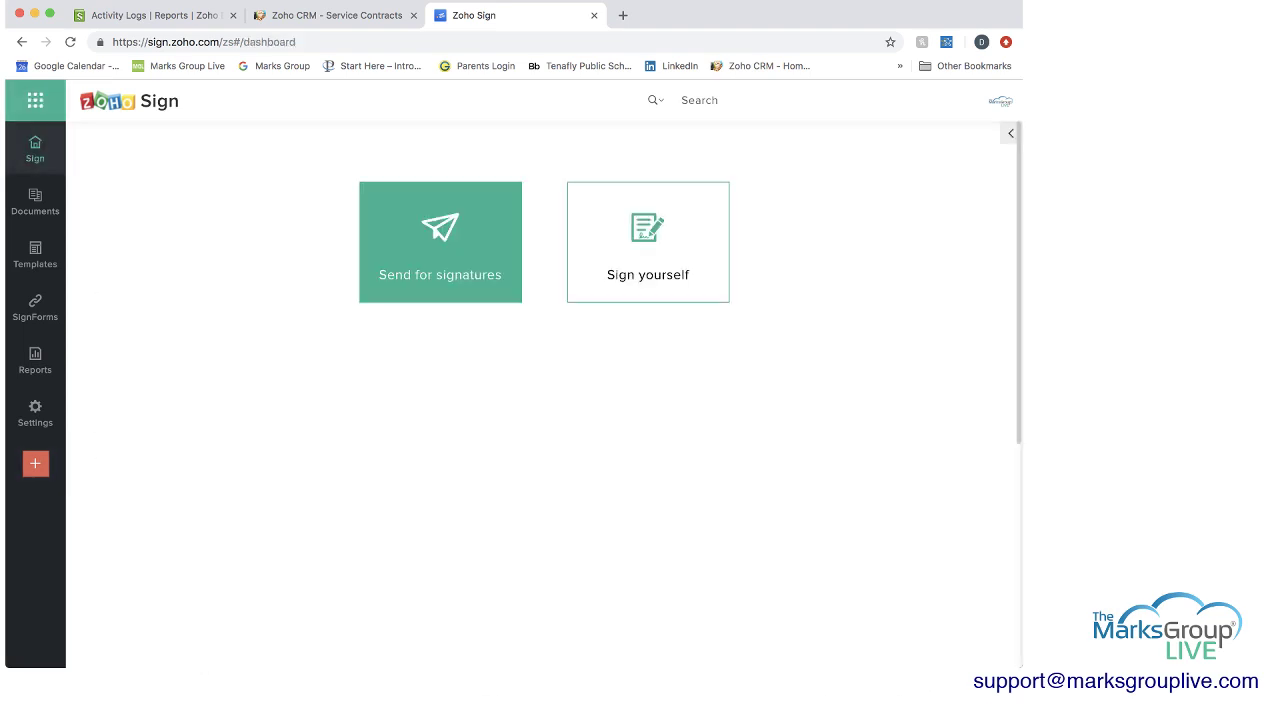
click(440, 242)
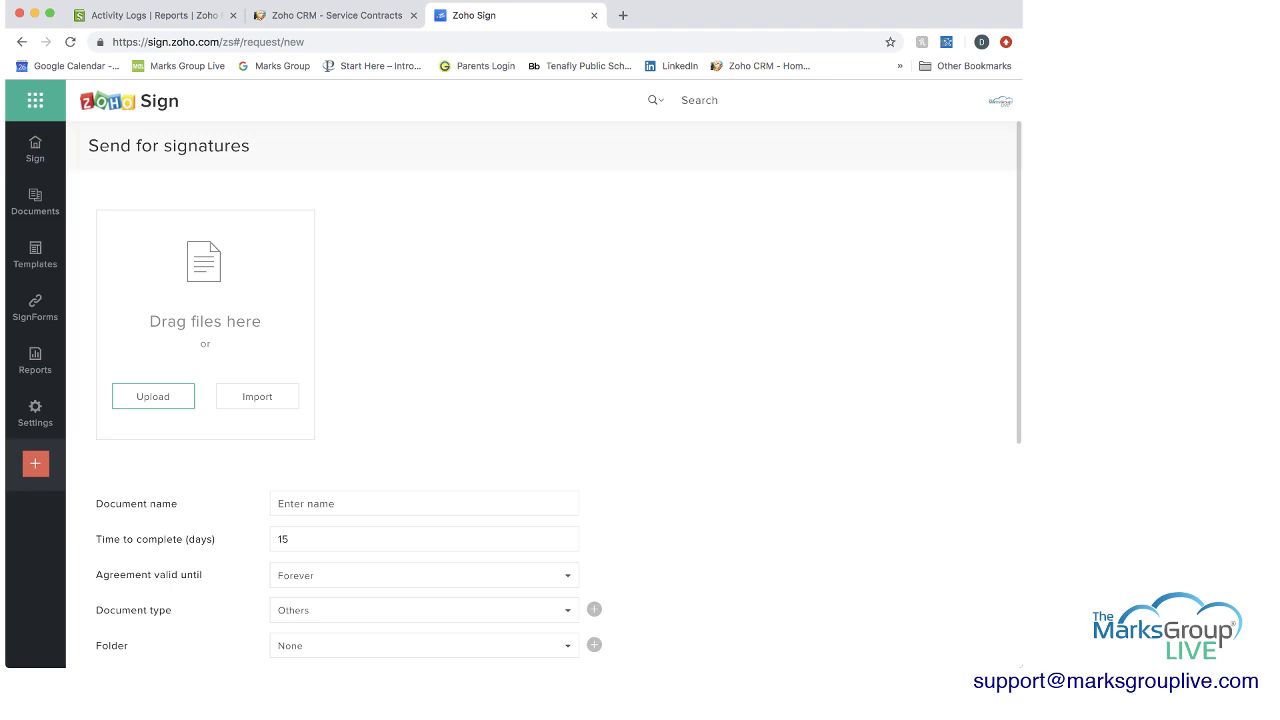
scroll(540, 400, down, 5)
scroll(540, 400, up, 5)
click(35, 150)
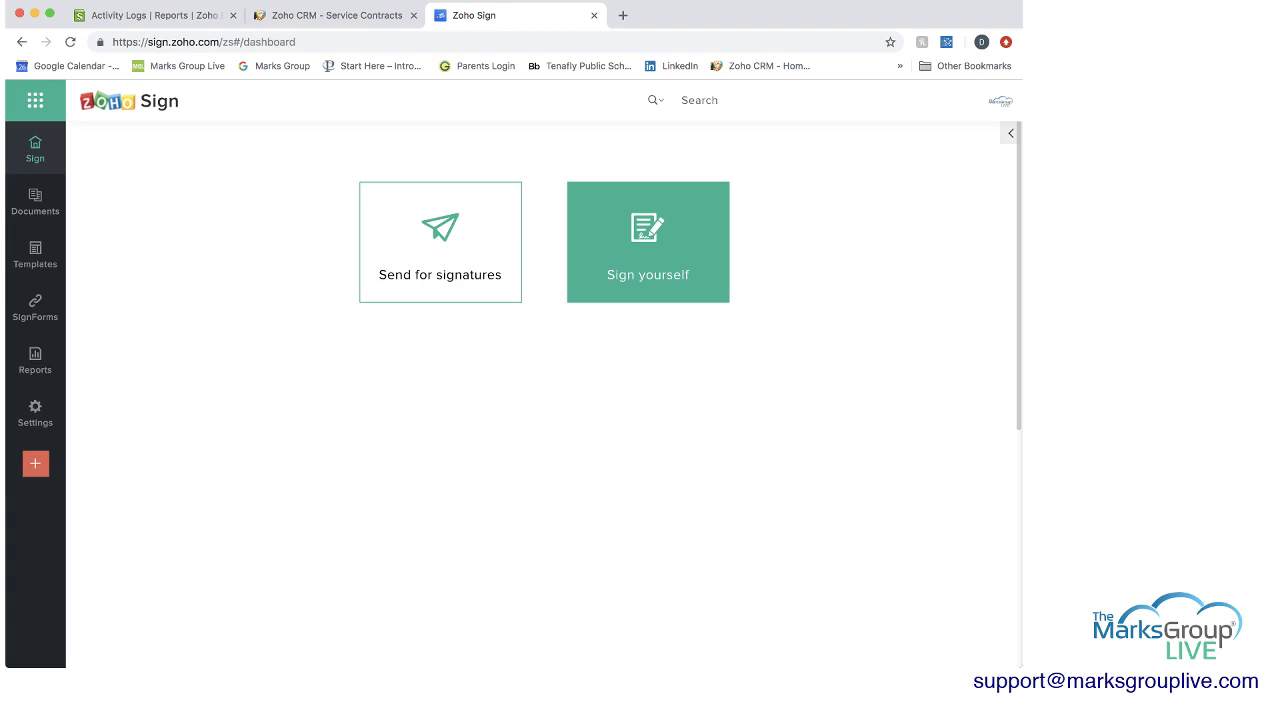
Self-sign generic-shortform-nda.doc with a signature placed below the closing paragraph on page 2.
click(648, 242)
click(153, 419)
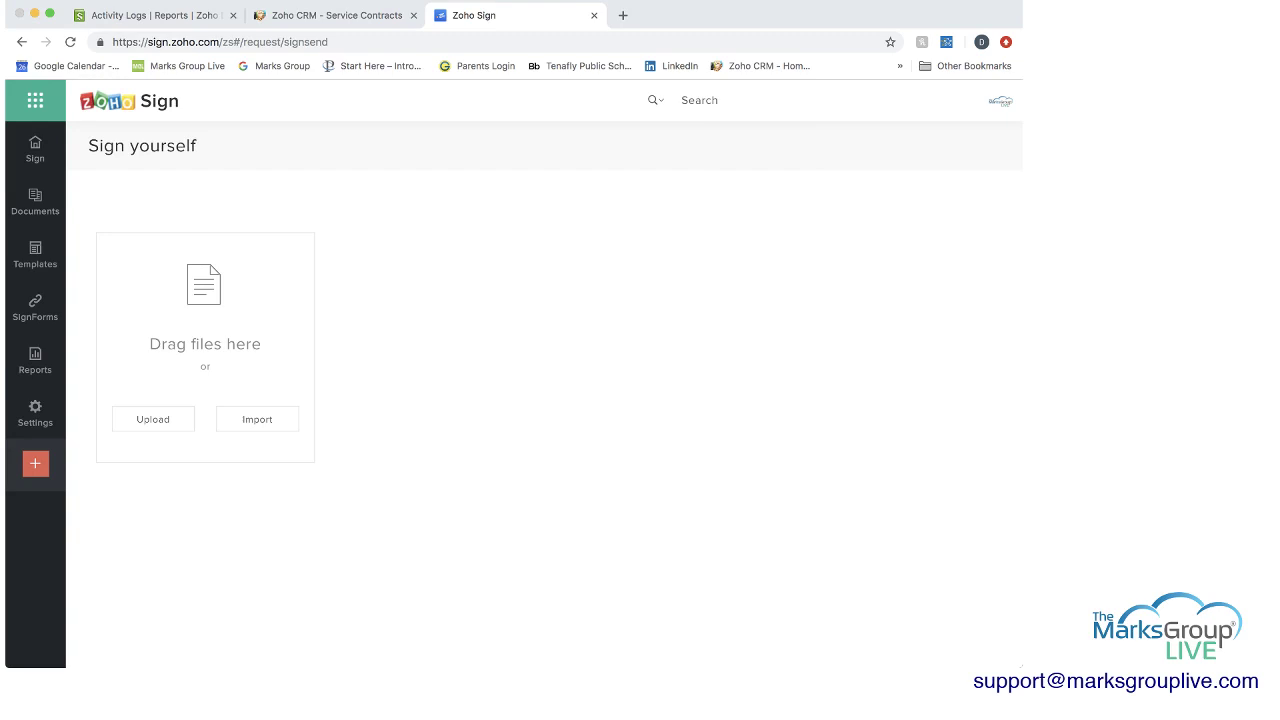
key(Return)
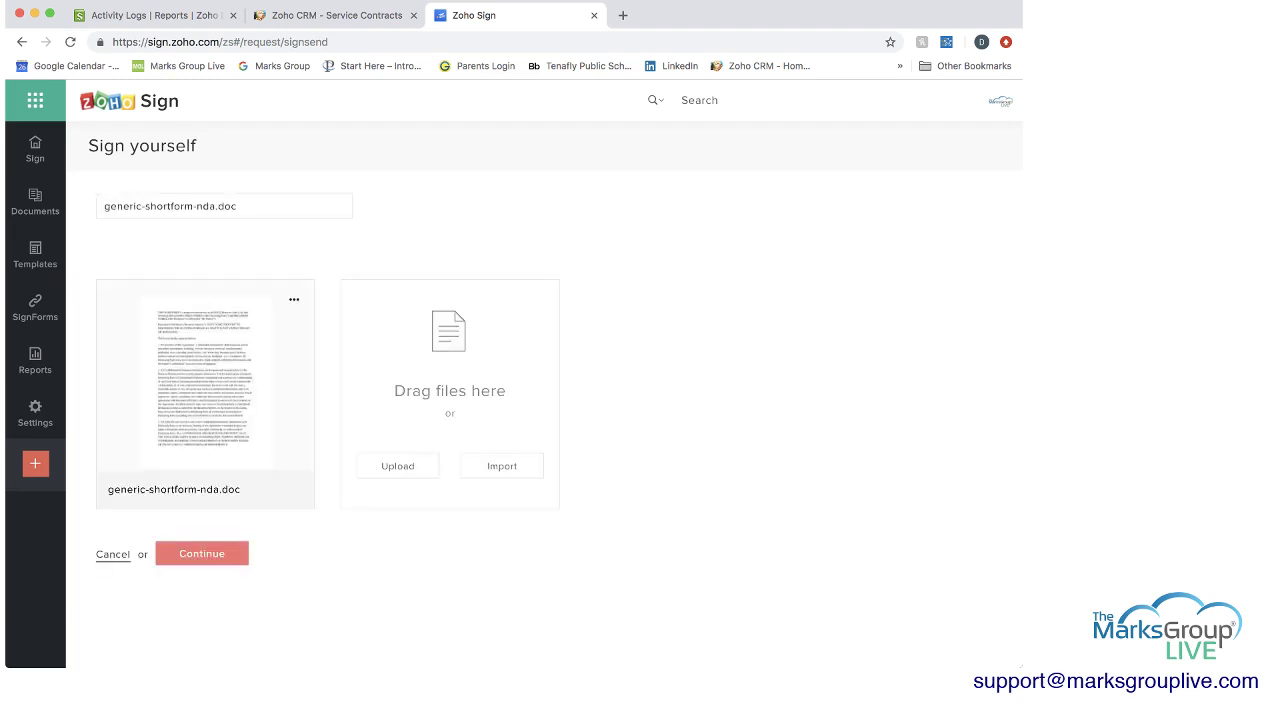
click(201, 553)
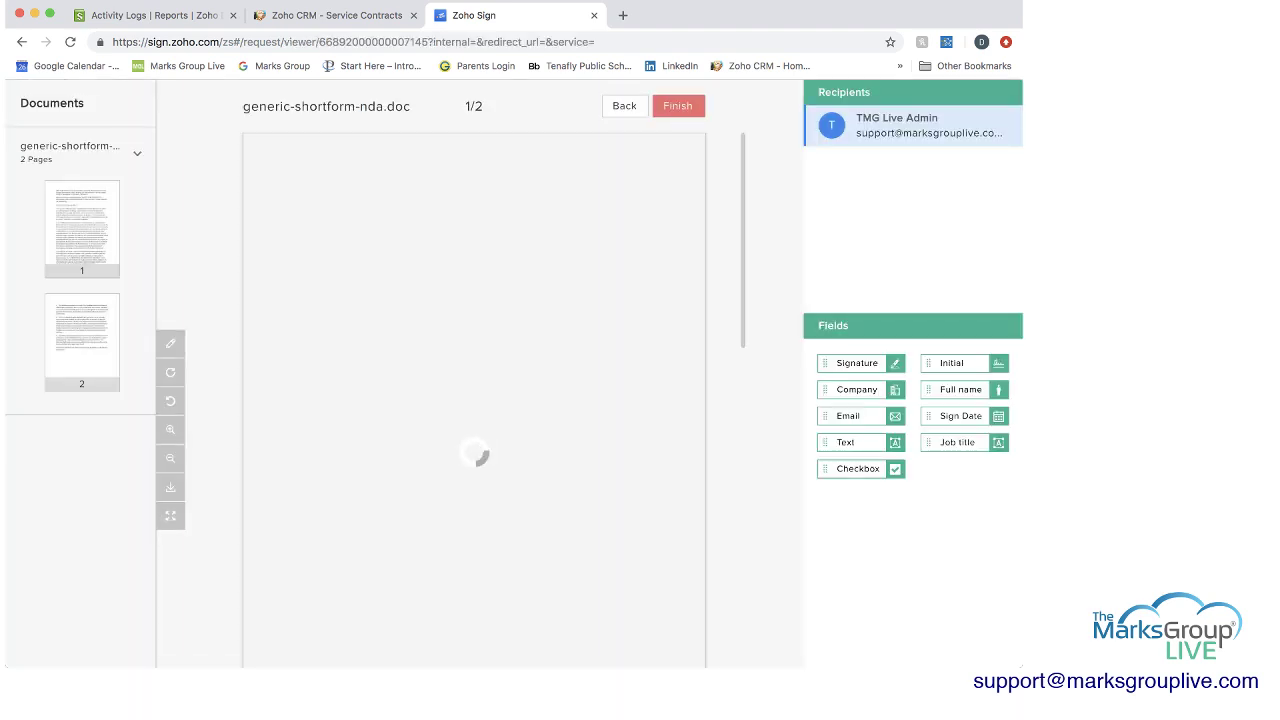
scroll(474, 400, down, 15)
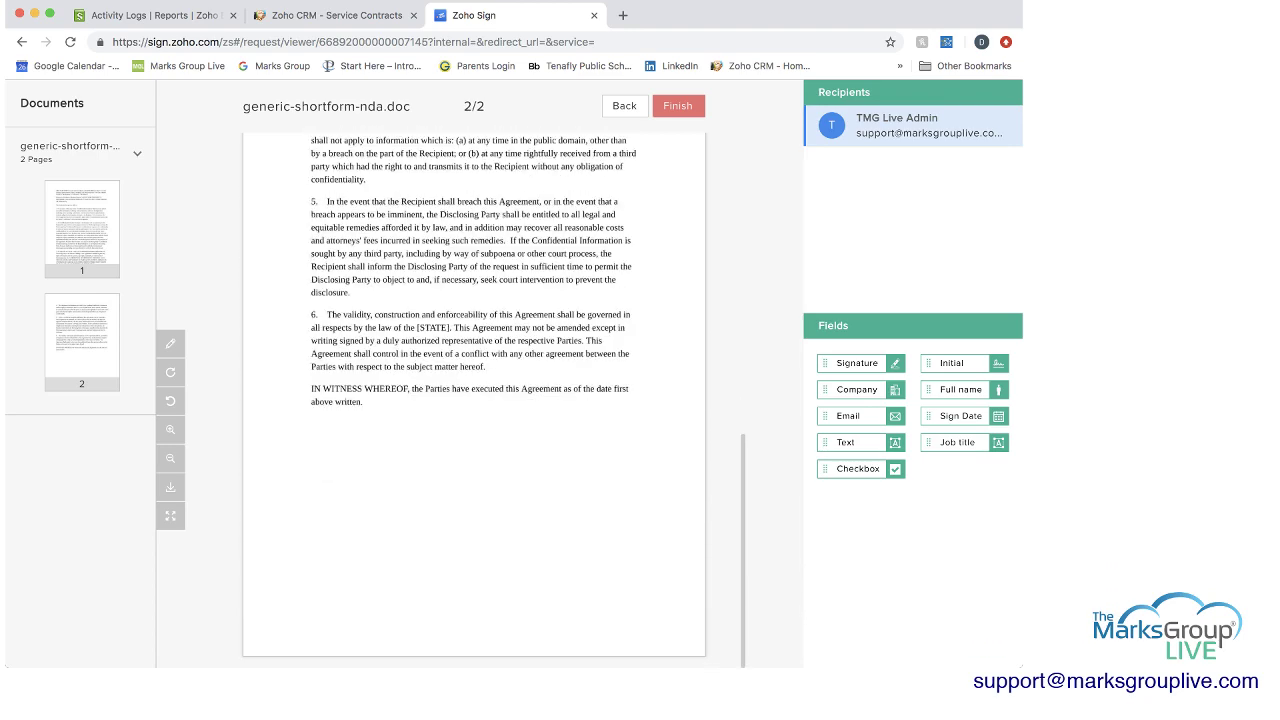
drag(857, 363, 354, 459)
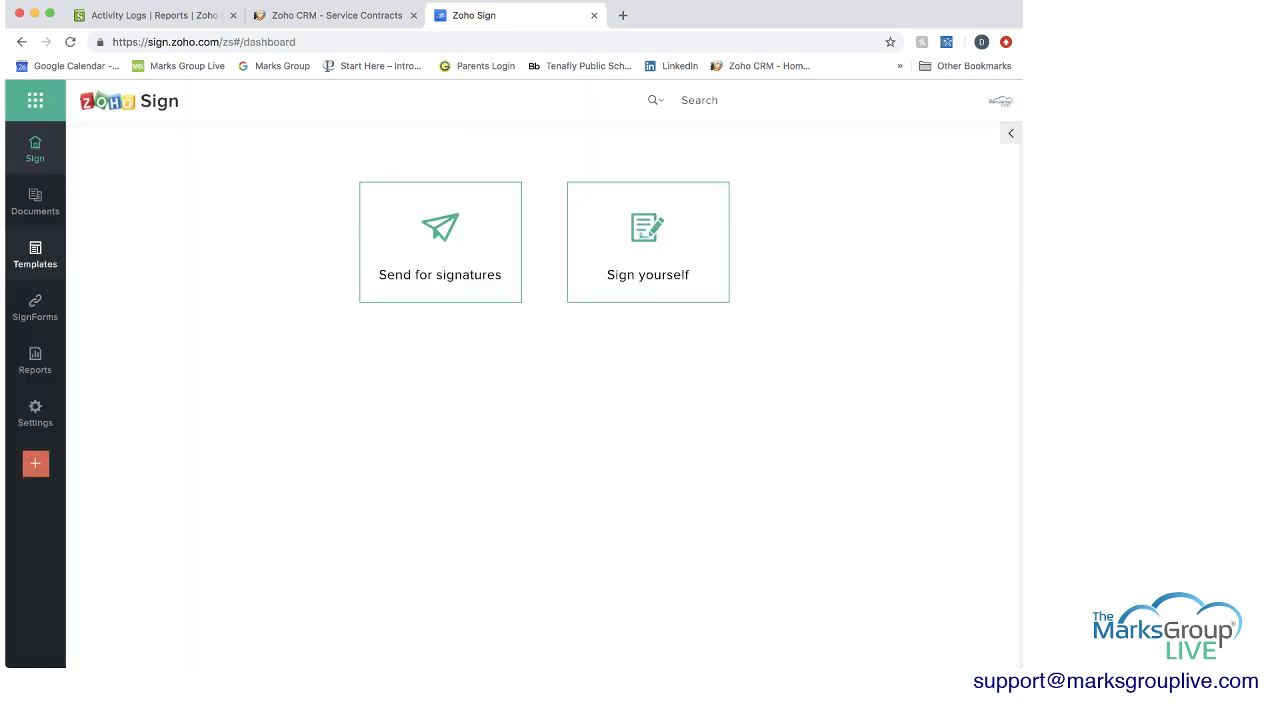
Open the completed generic-shortform-nda.doc, scroll down to its signature, then close the viewer.
mouse_move(35, 201)
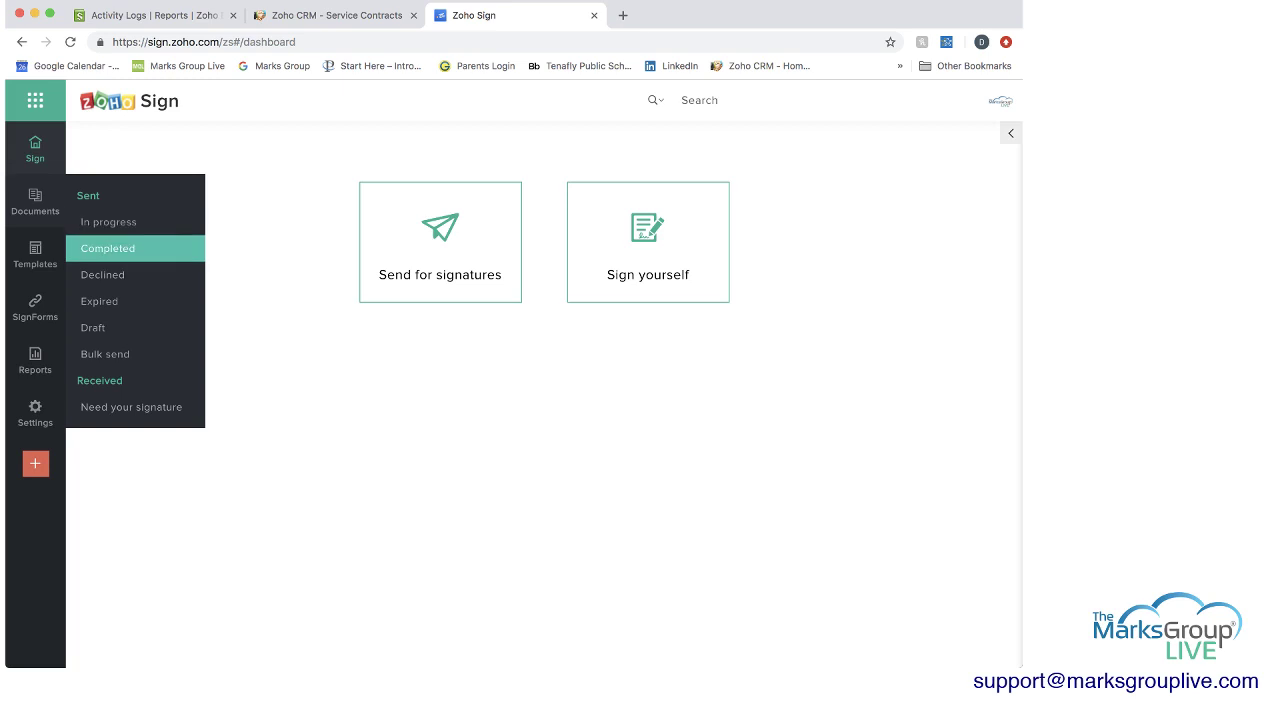
click(108, 248)
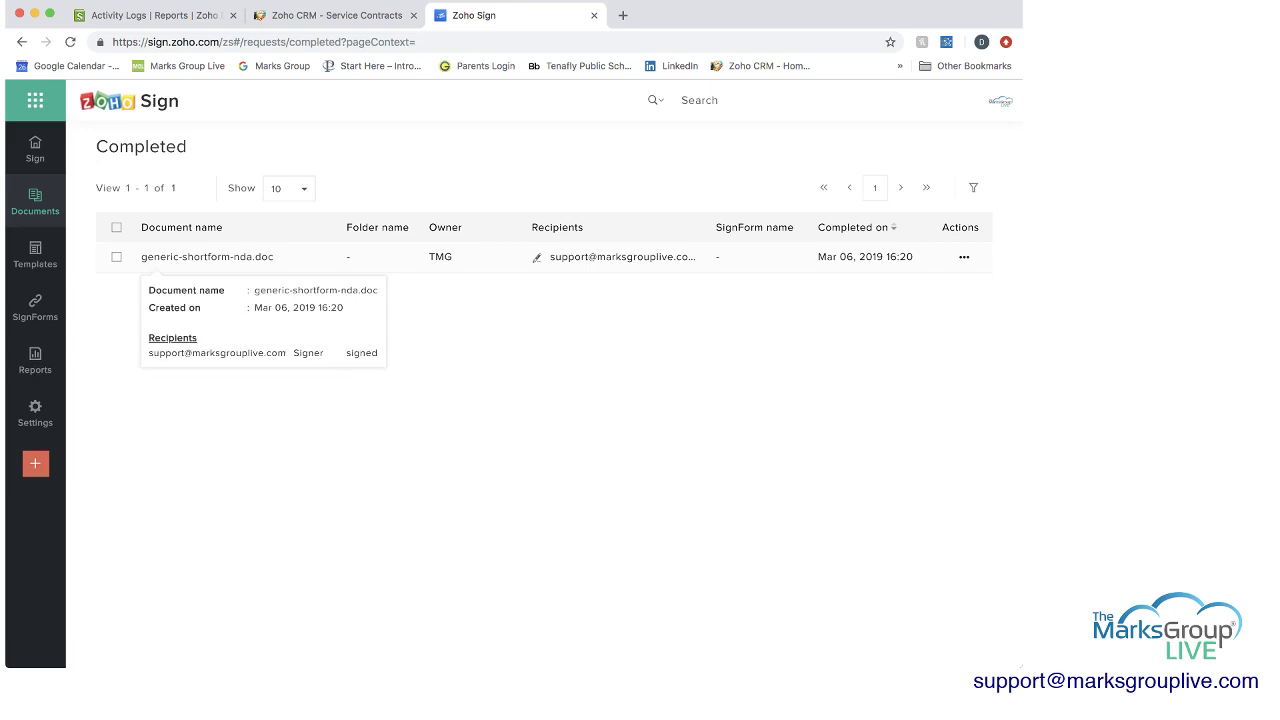
click(207, 257)
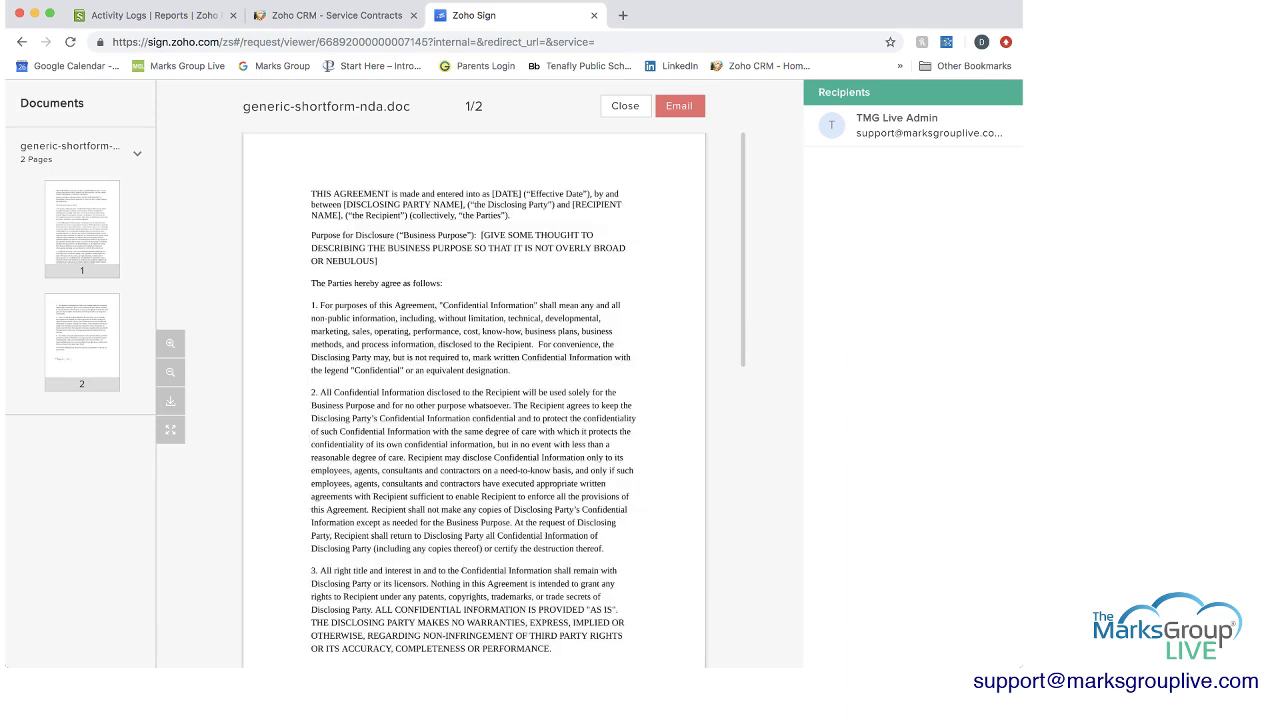
scroll(474, 400, down, 15)
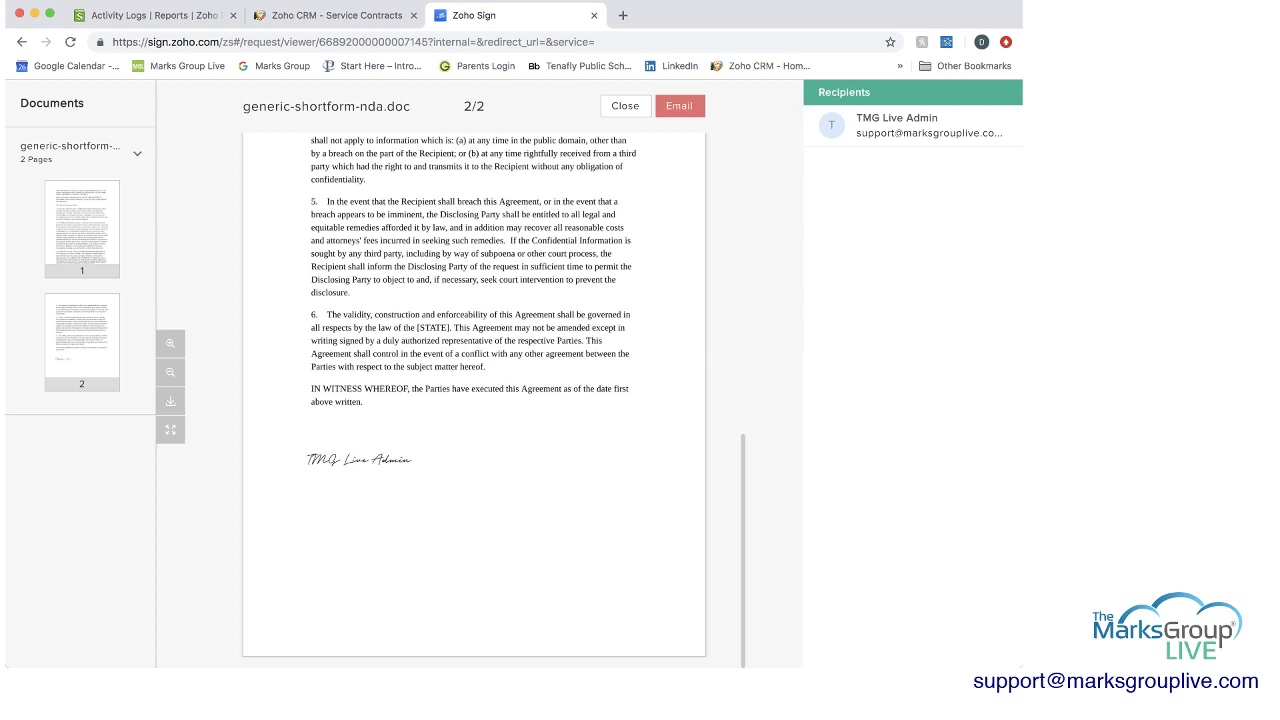
key(Escape)
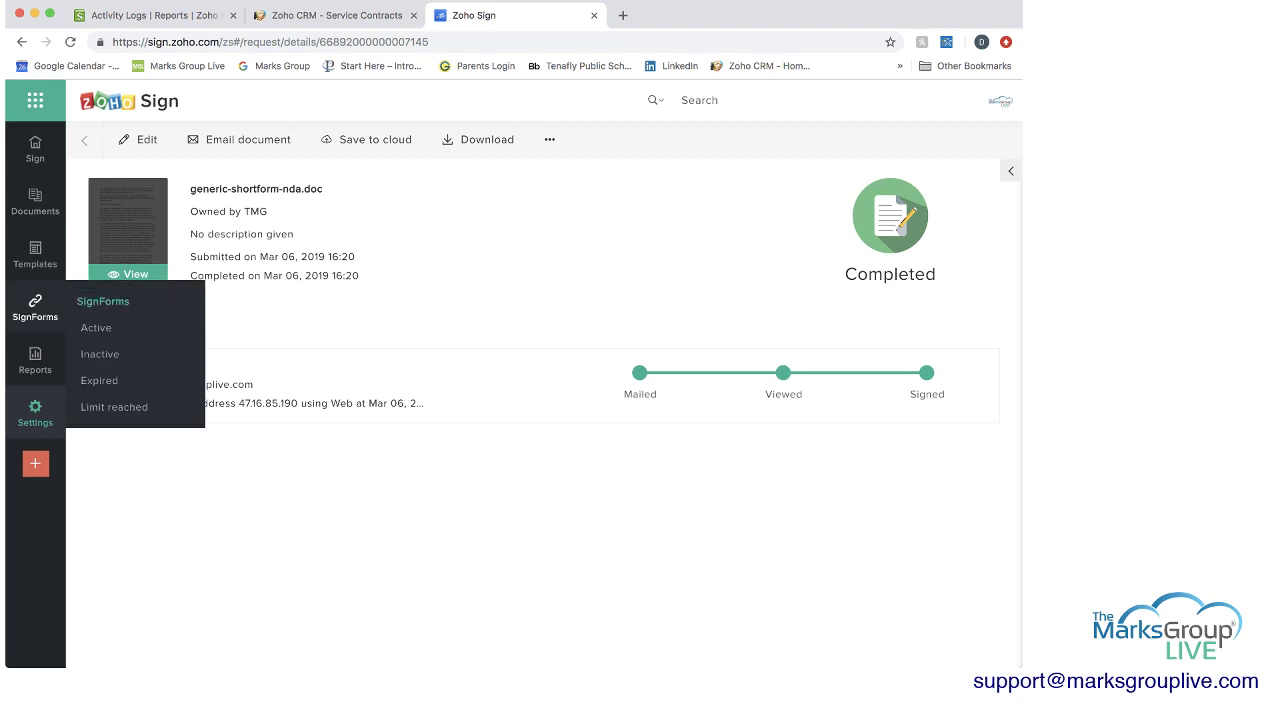
Look over the two saved templates, then the empty SignForms list.
click(35, 253)
mouse_move(35, 305)
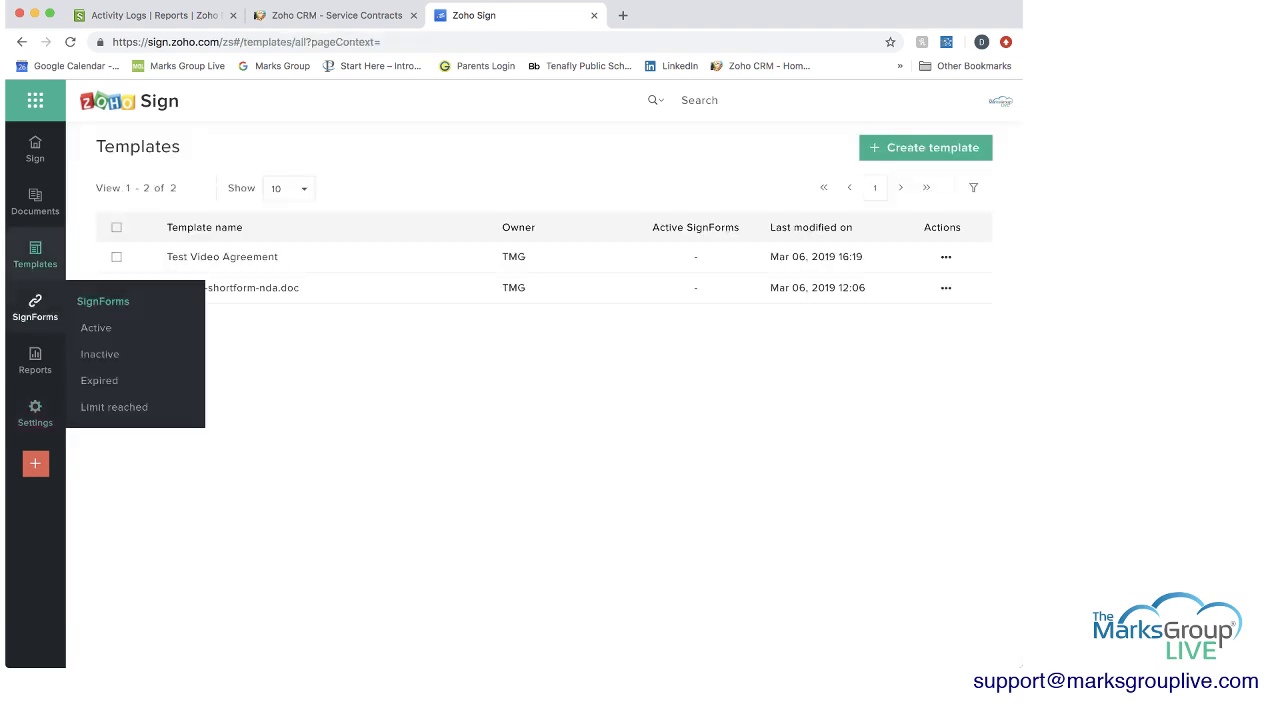
click(35, 305)
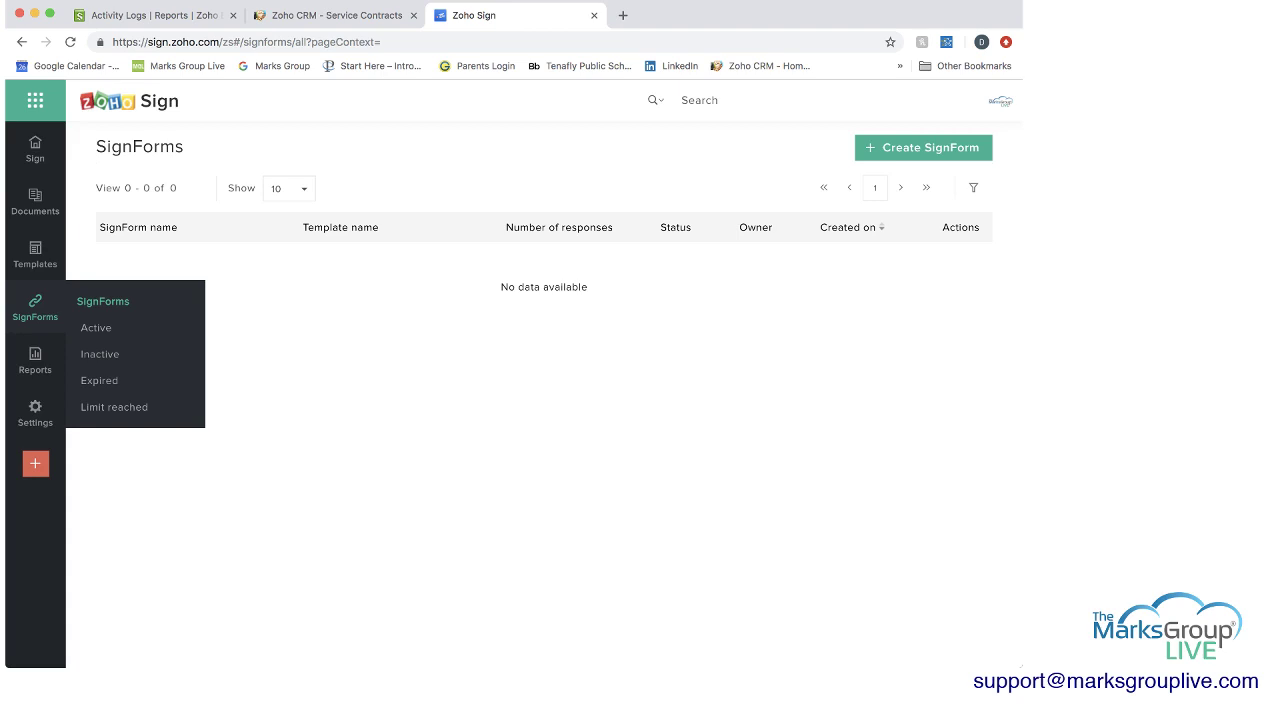
Switch the Document status report to Last 7 days, then back to Last 30 days.
click(35, 360)
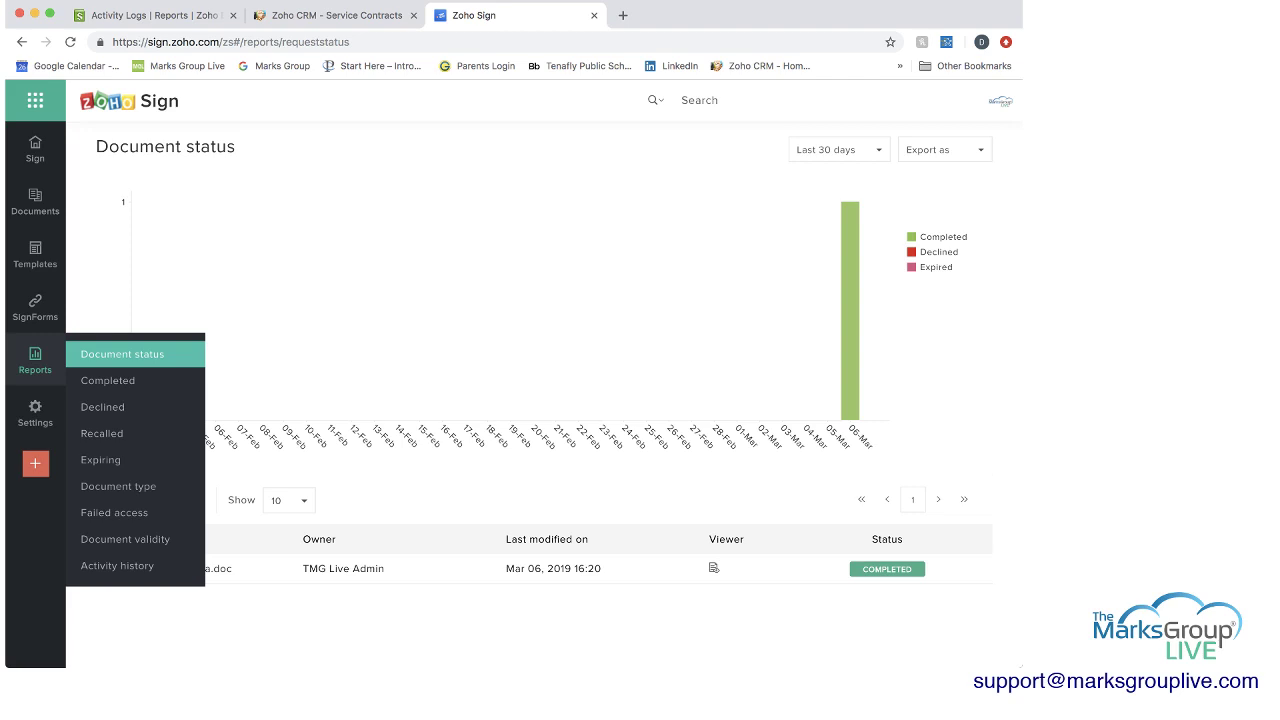
click(838, 149)
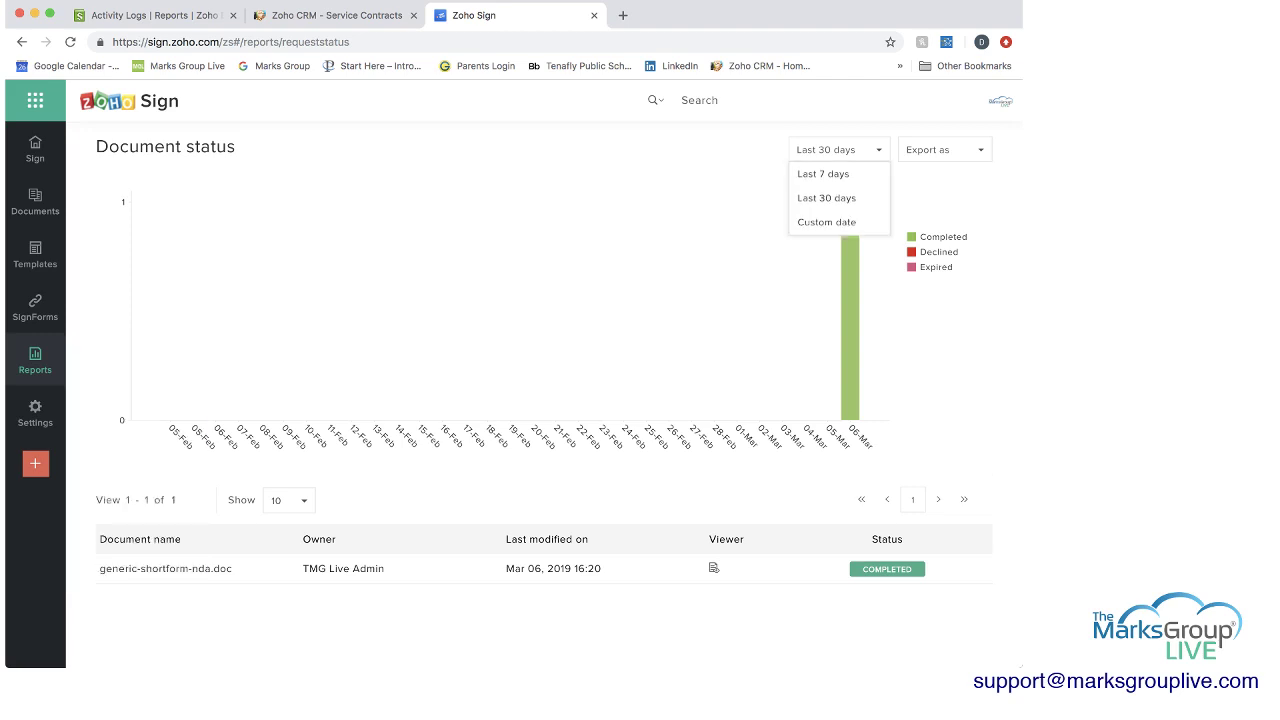
click(823, 174)
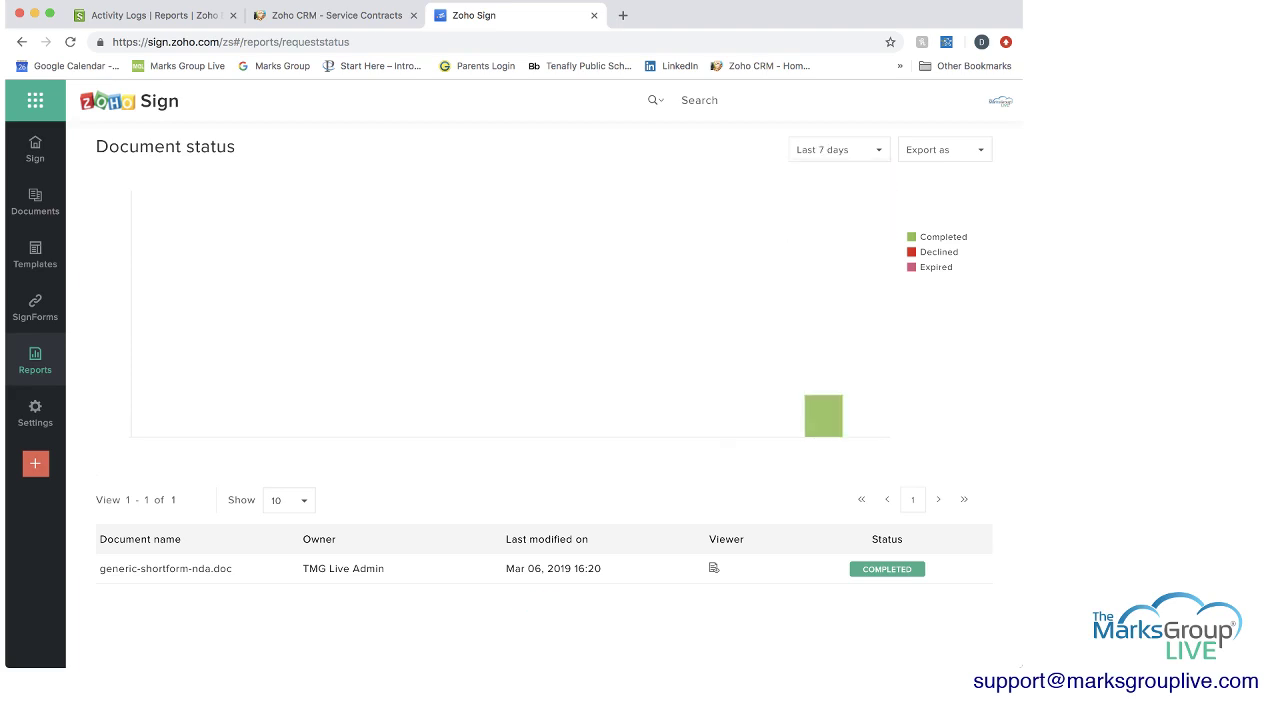
click(838, 149)
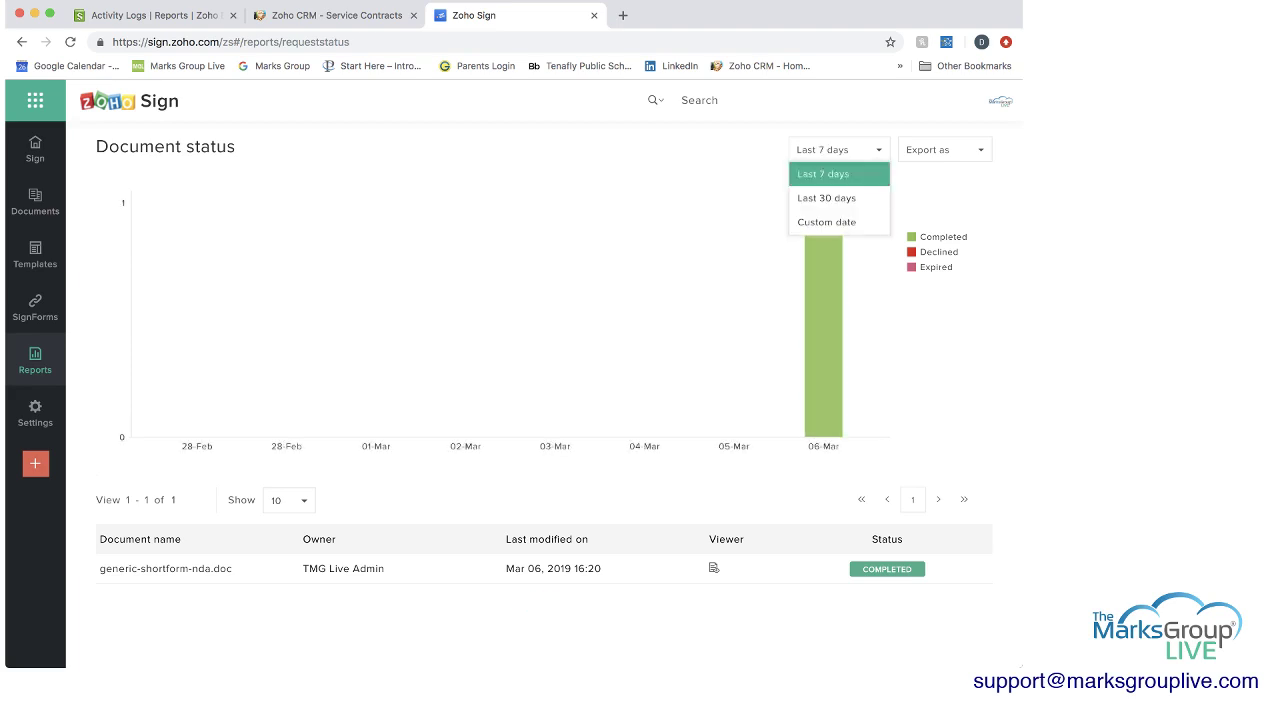
click(823, 196)
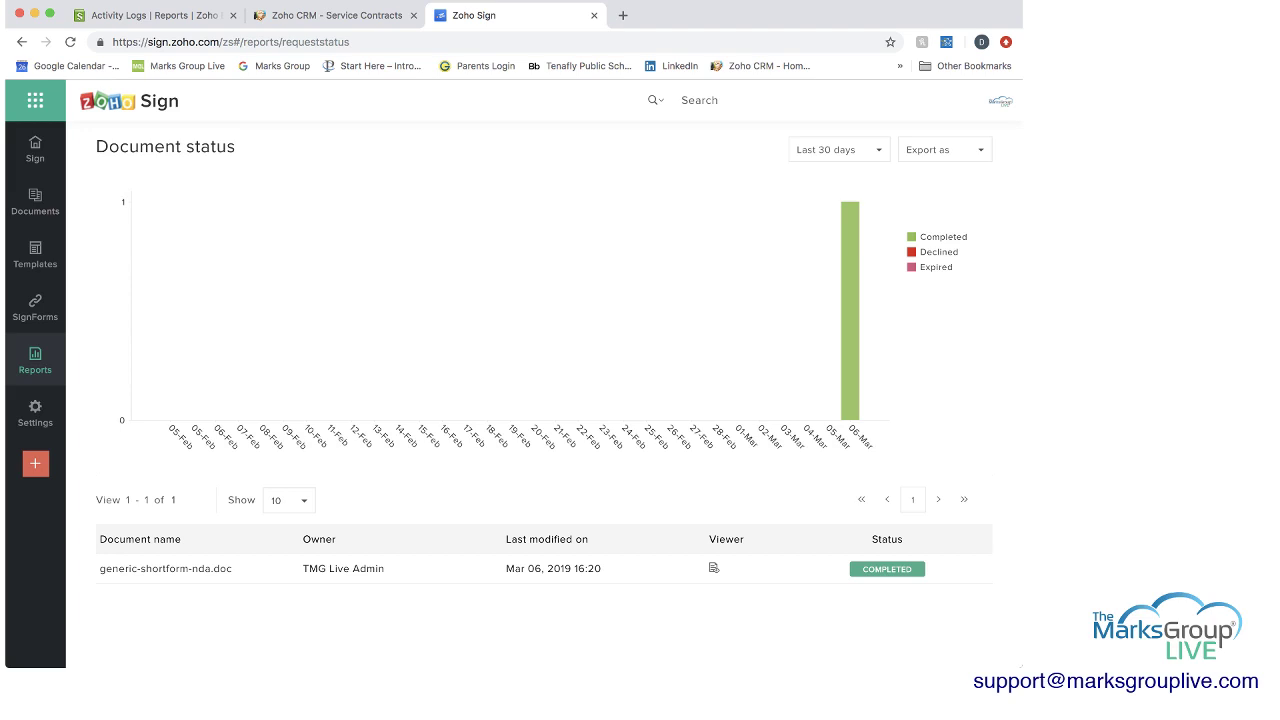
Check which Export as formats the Document status report offers.
click(838, 149)
click(945, 149)
click(945, 149)
mouse_move(165, 568)
mouse_move(35, 360)
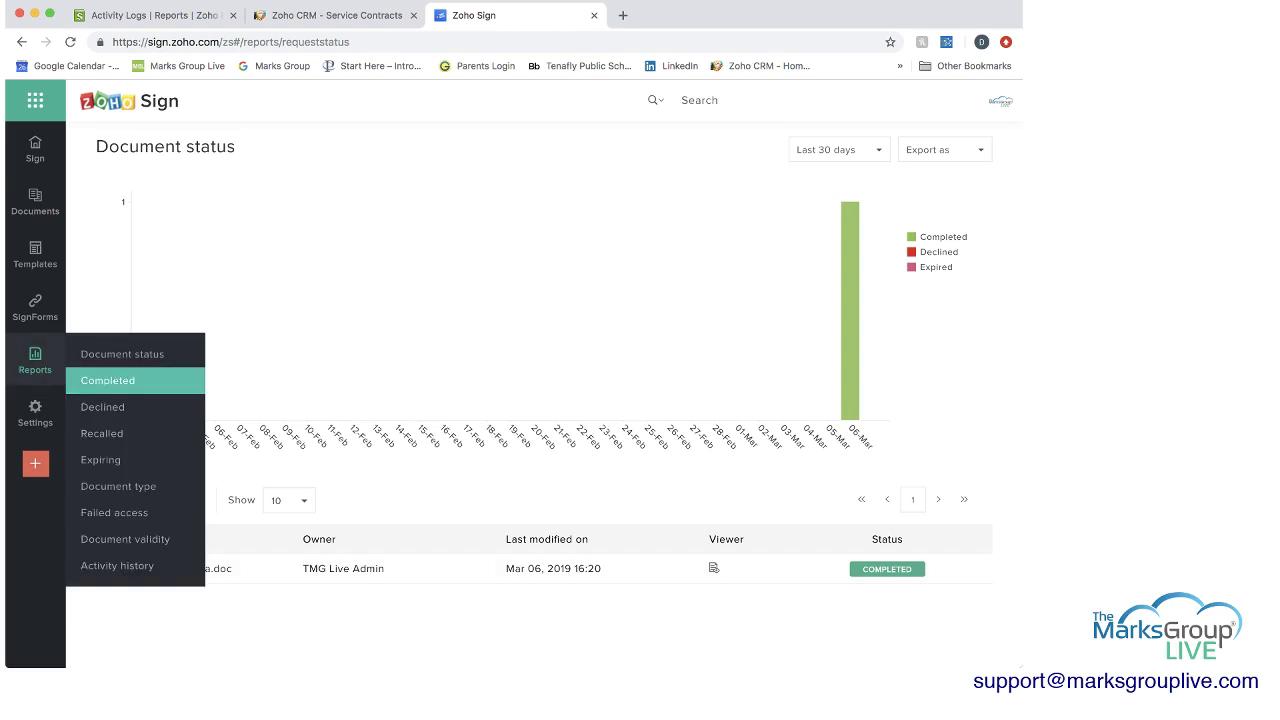
Browse the Completed, Declined, Recalled, Expiring, Document type and Failed access reports, ending on Document validity.
click(108, 380)
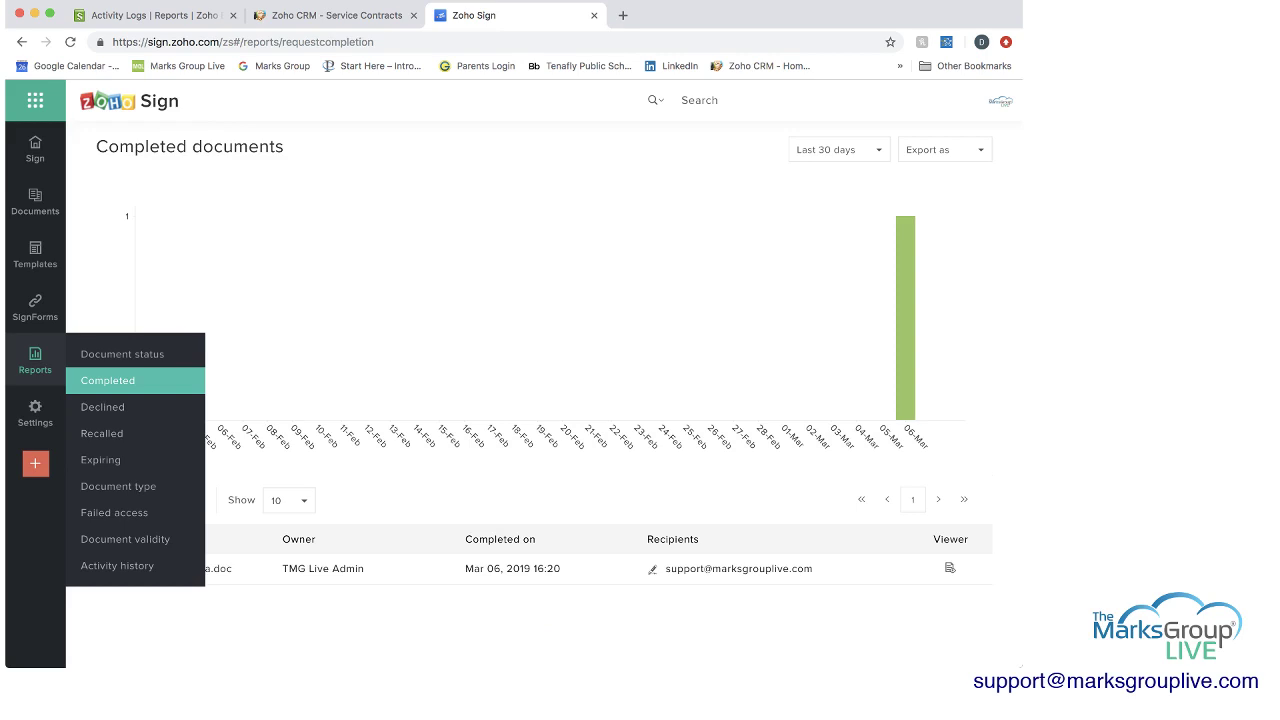
click(102, 407)
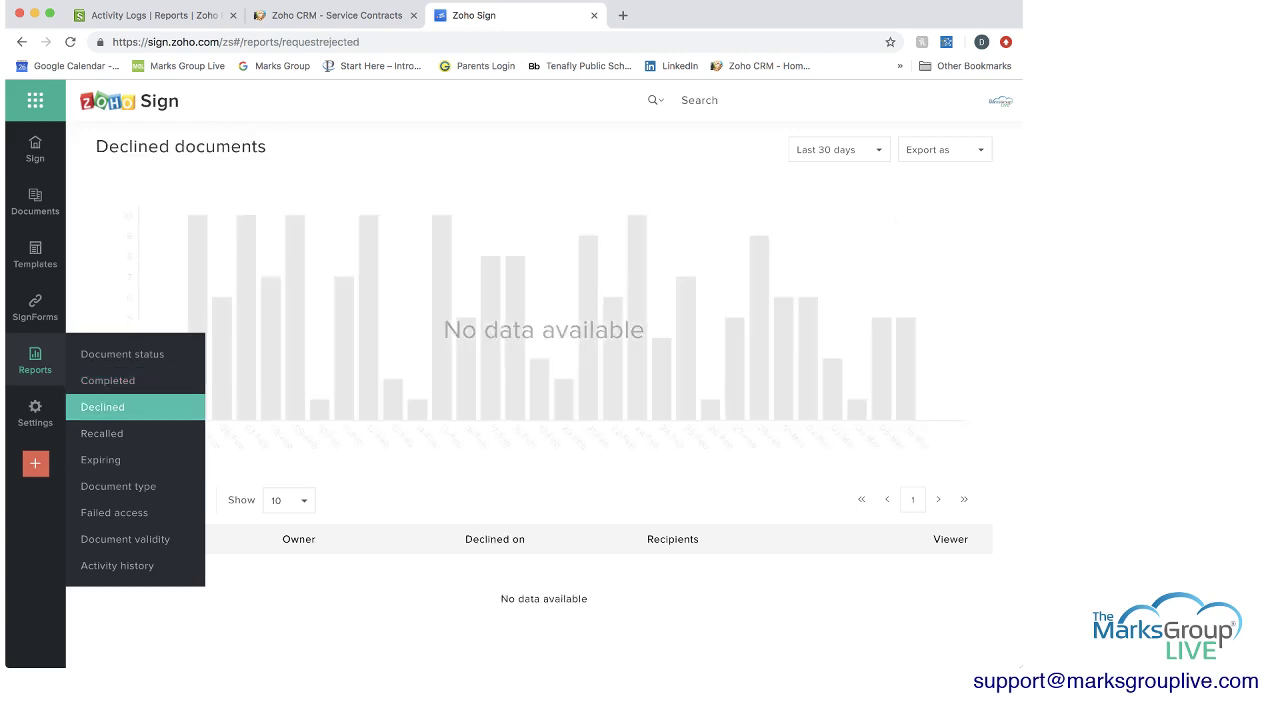
click(102, 433)
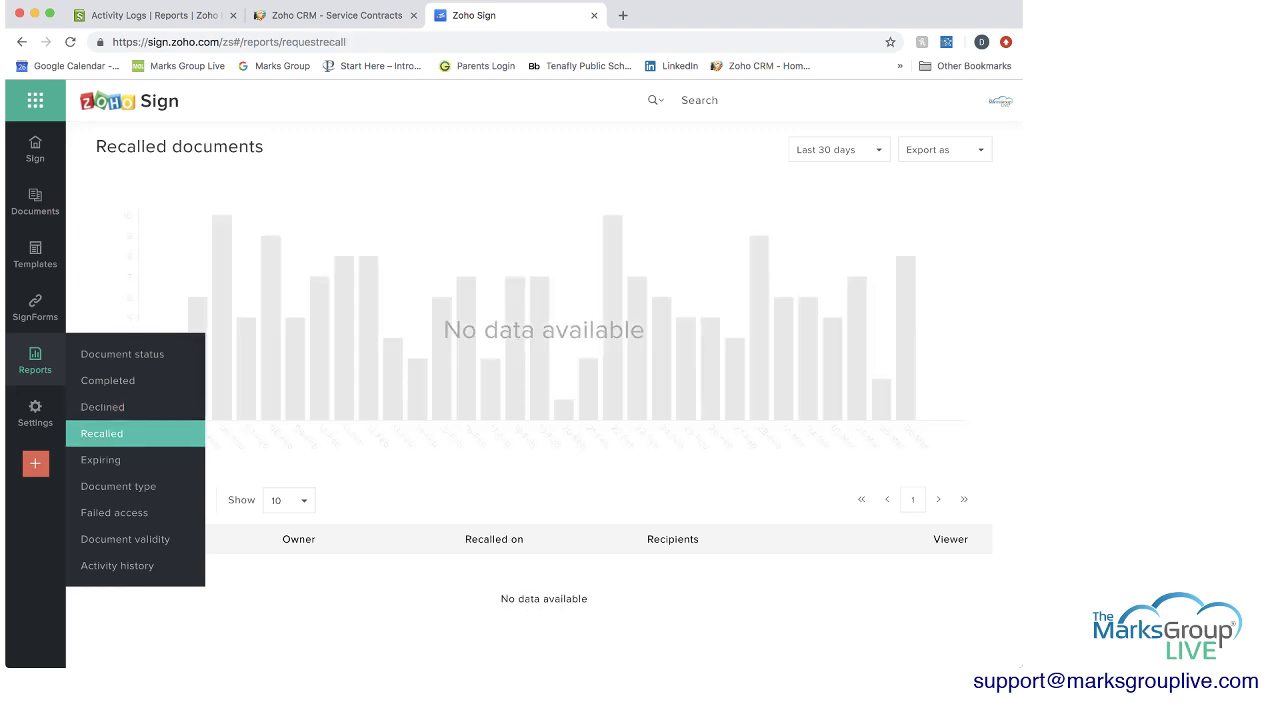
click(100, 460)
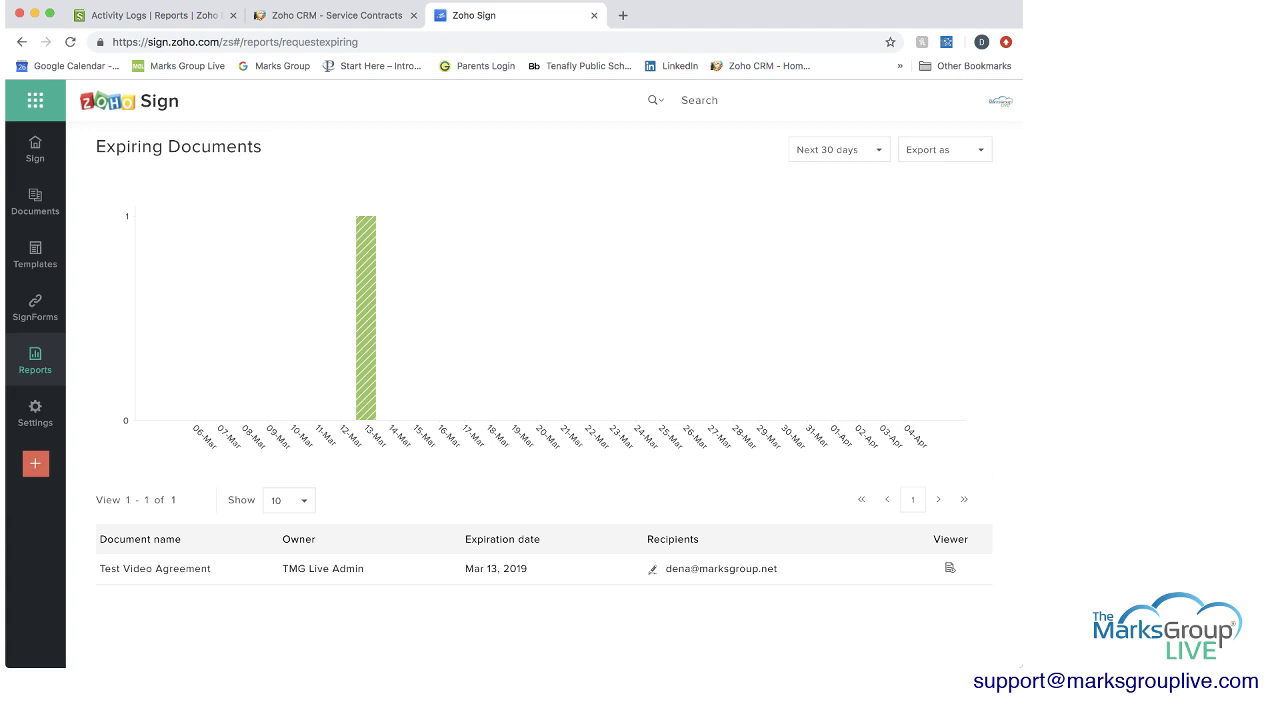
mouse_move(35, 360)
click(118, 486)
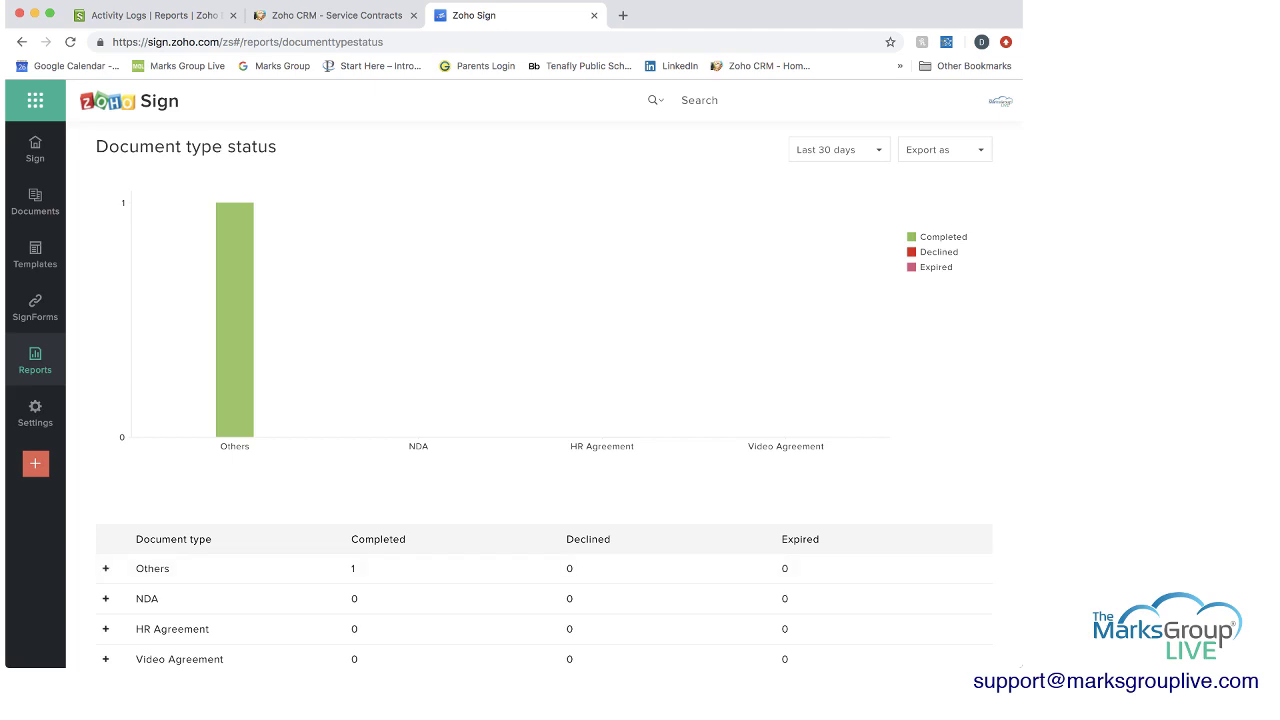
scroll(544, 400, down, 2)
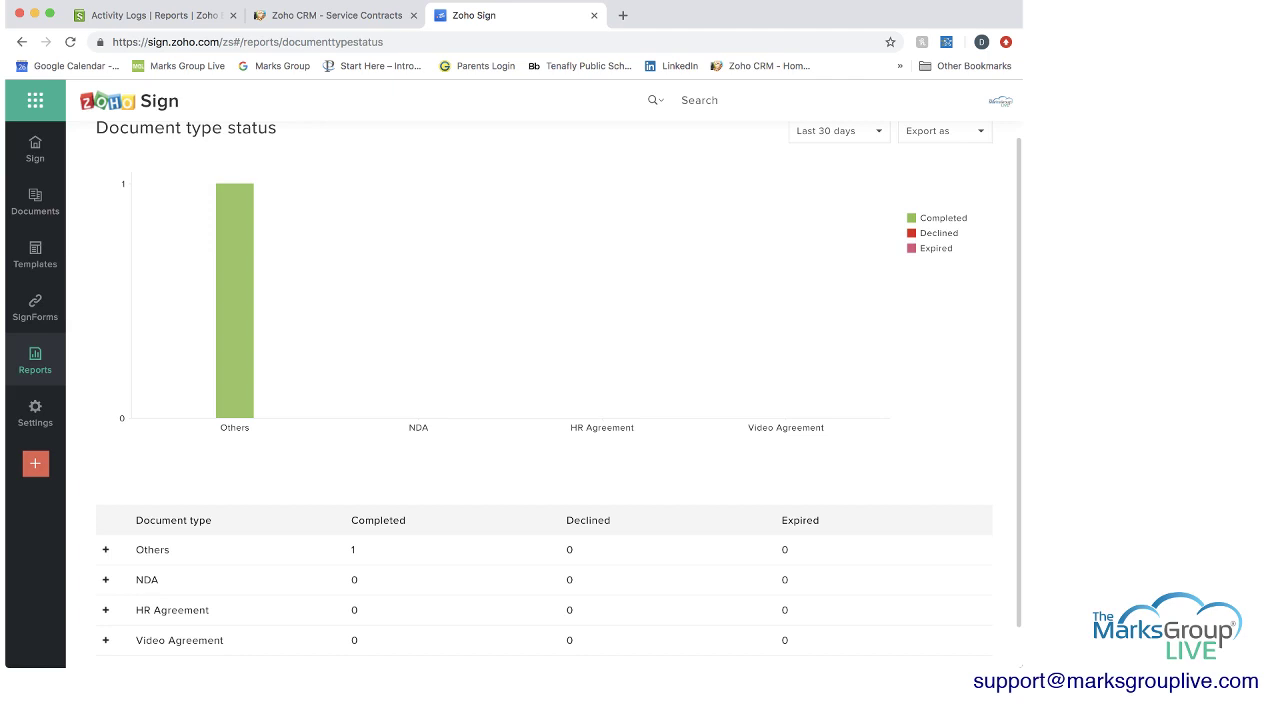
mouse_move(35, 360)
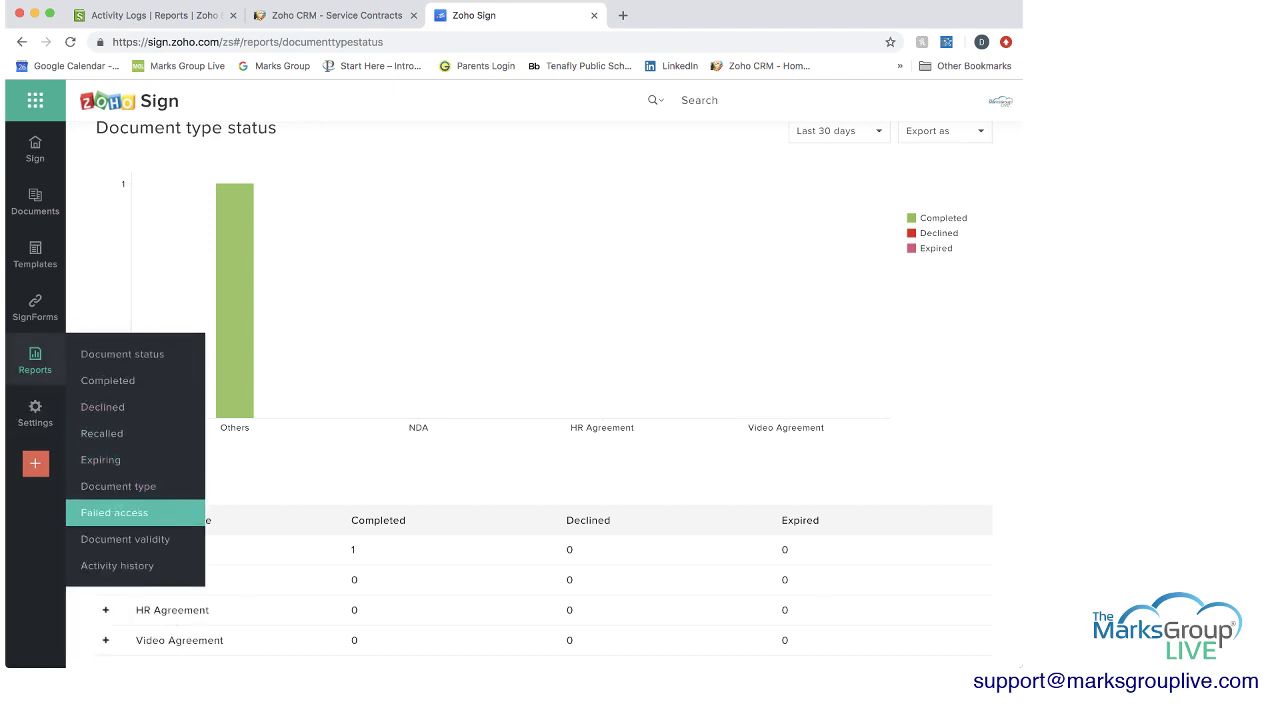
click(114, 512)
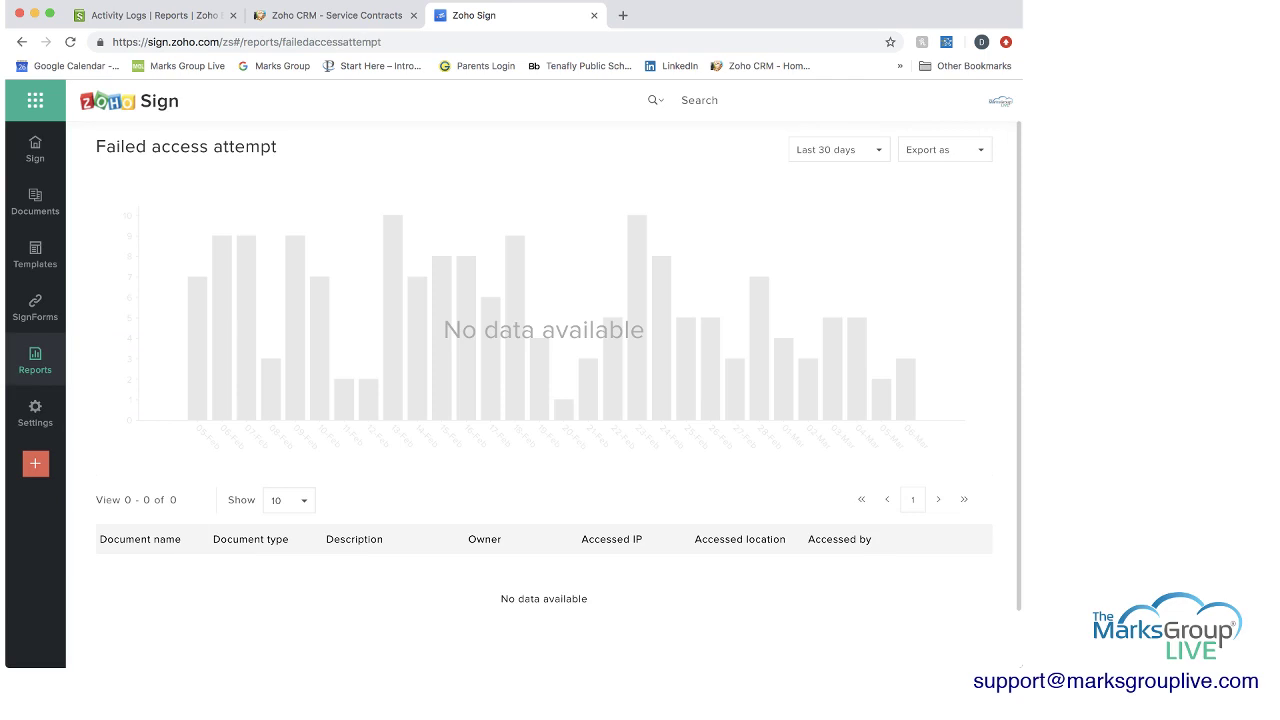
mouse_move(35, 360)
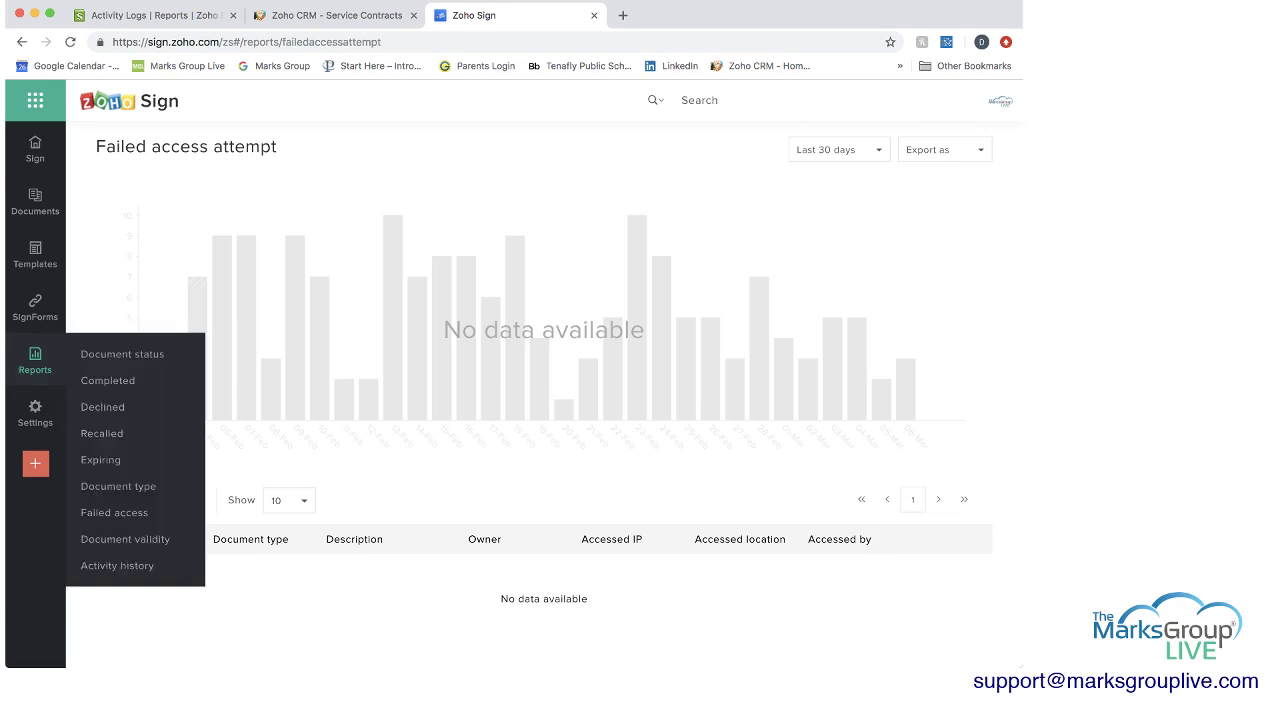
click(125, 539)
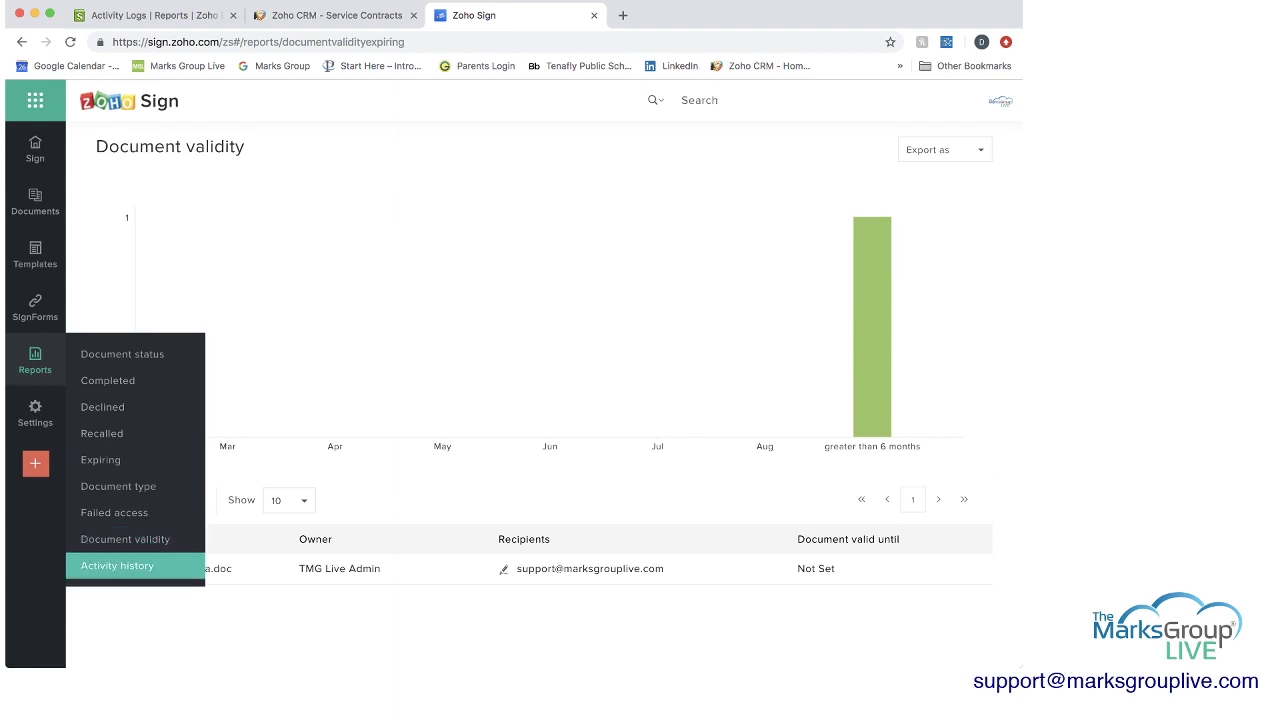
Review the Activity history report, then the Profile settings with saved signature and initial.
click(117, 565)
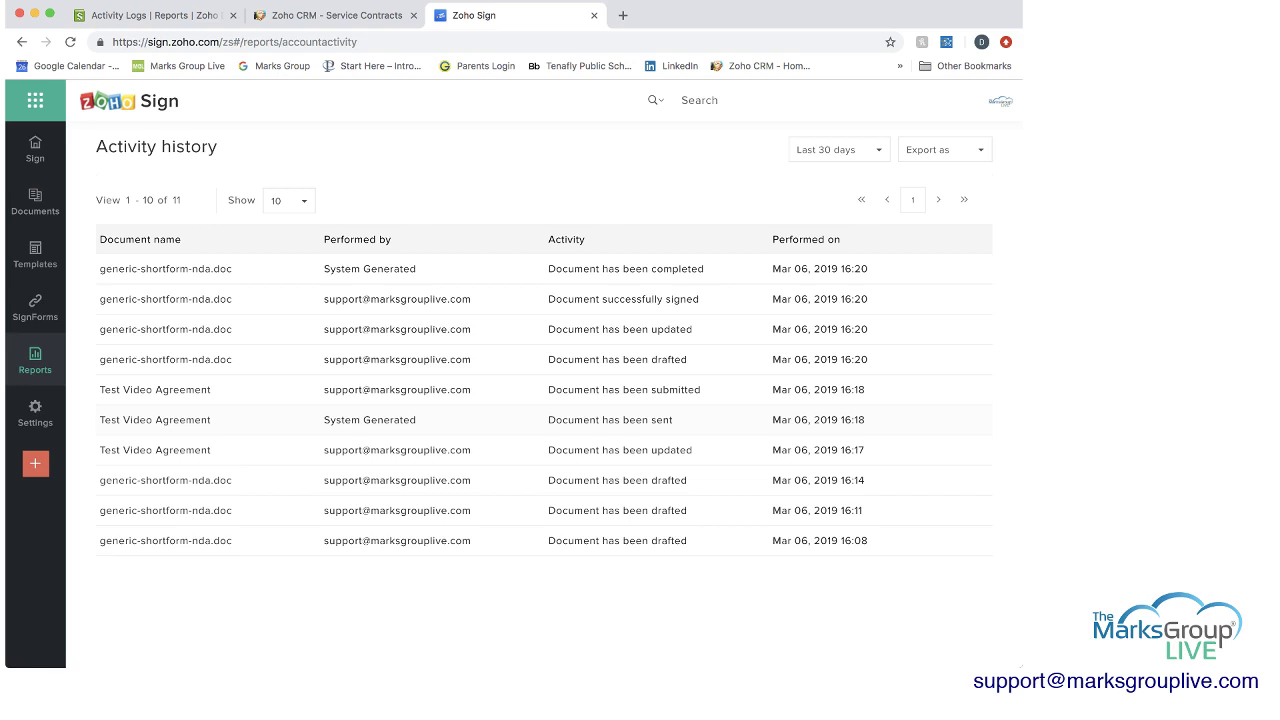
mouse_move(35, 413)
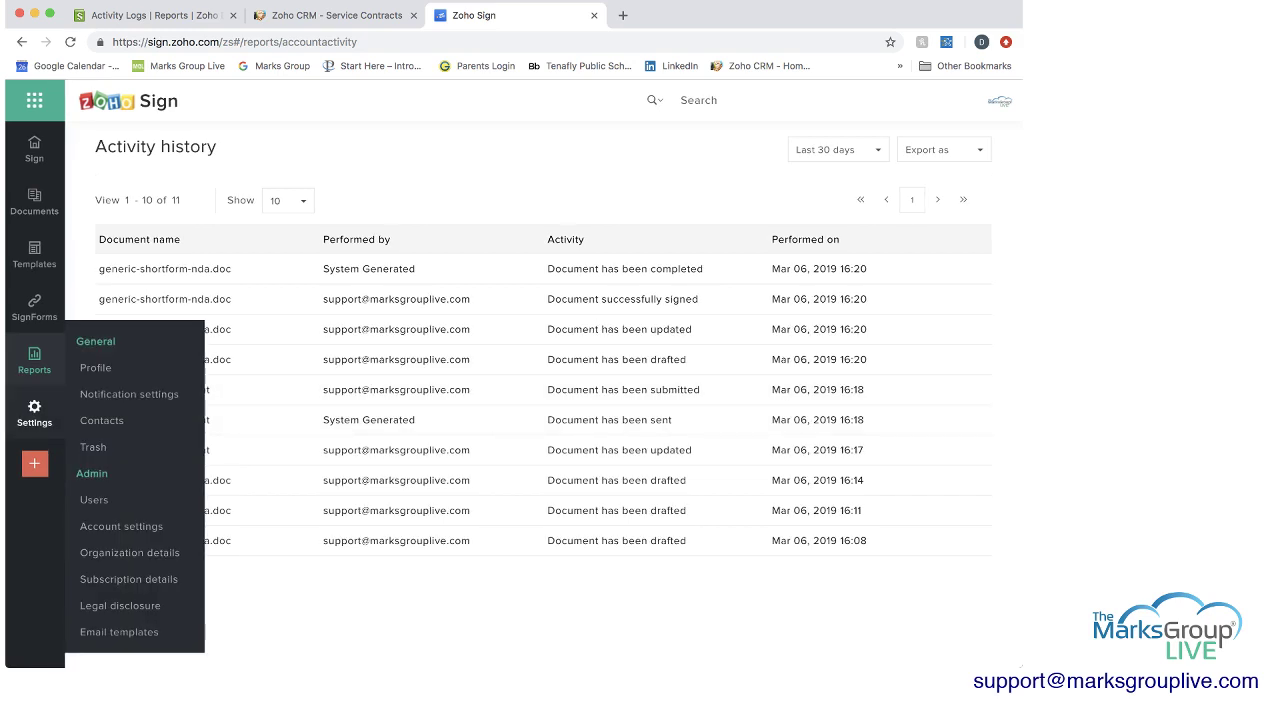
click(96, 367)
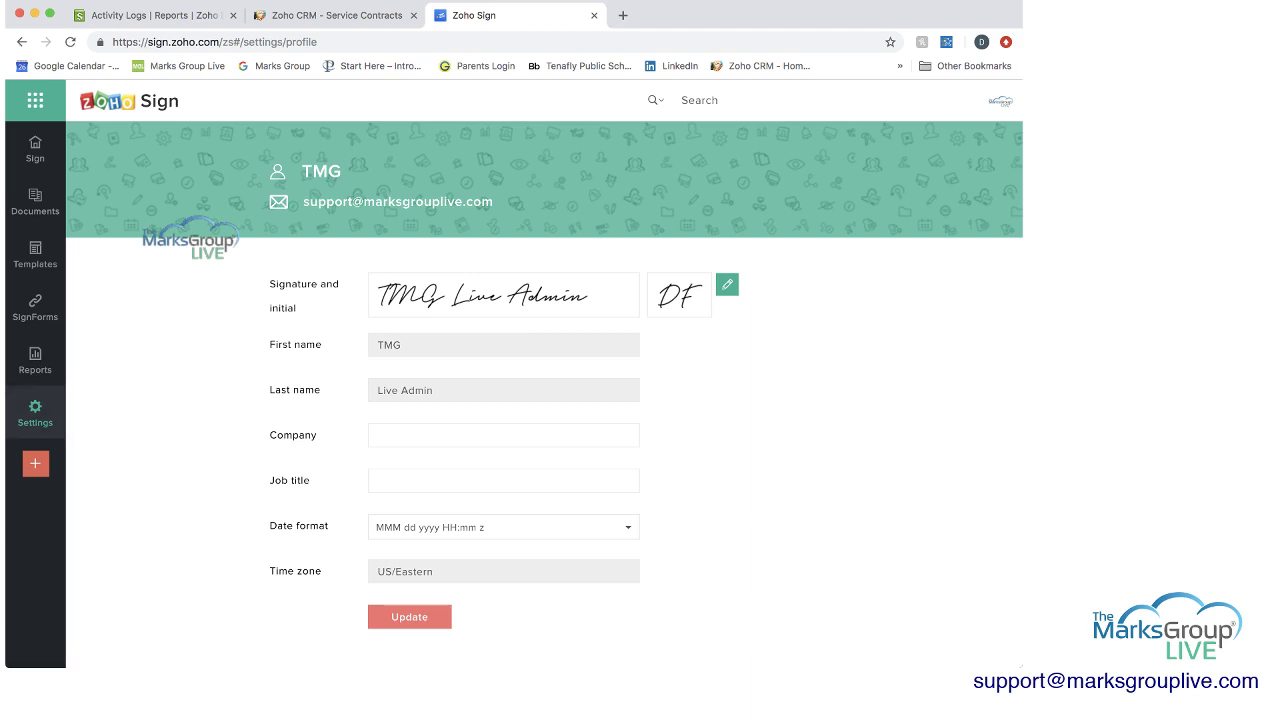
click(727, 284)
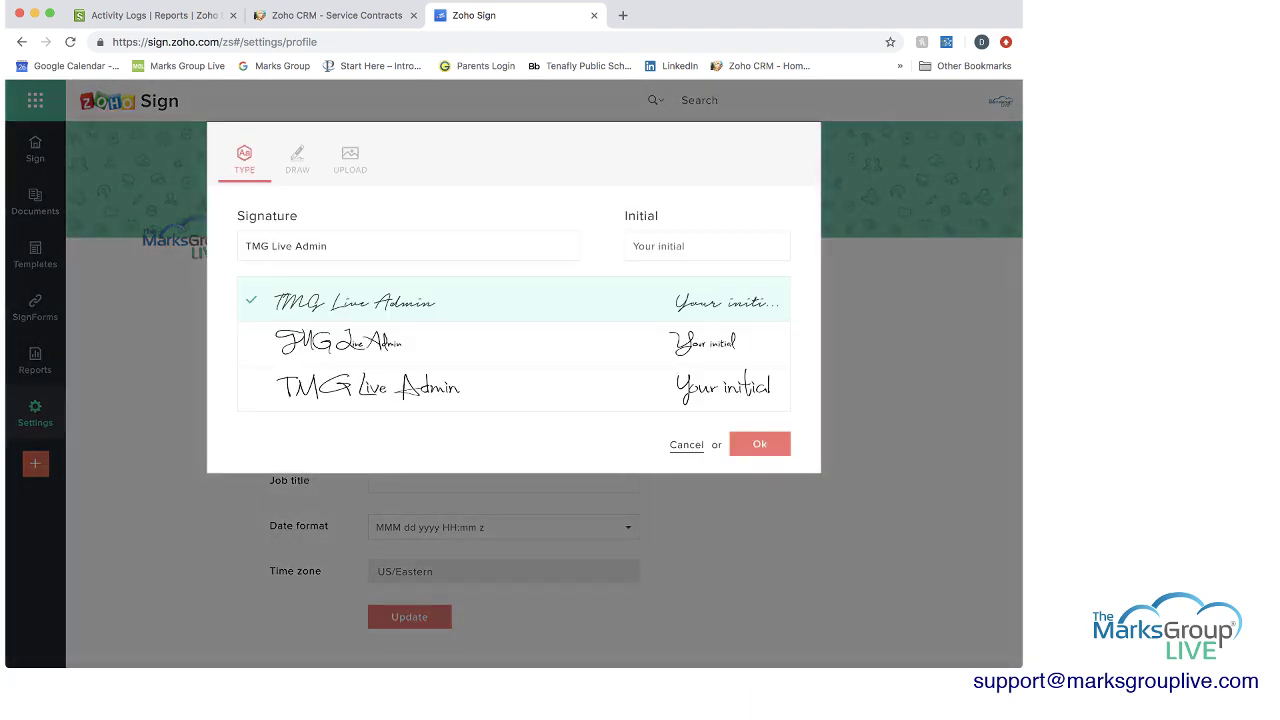
click(500, 344)
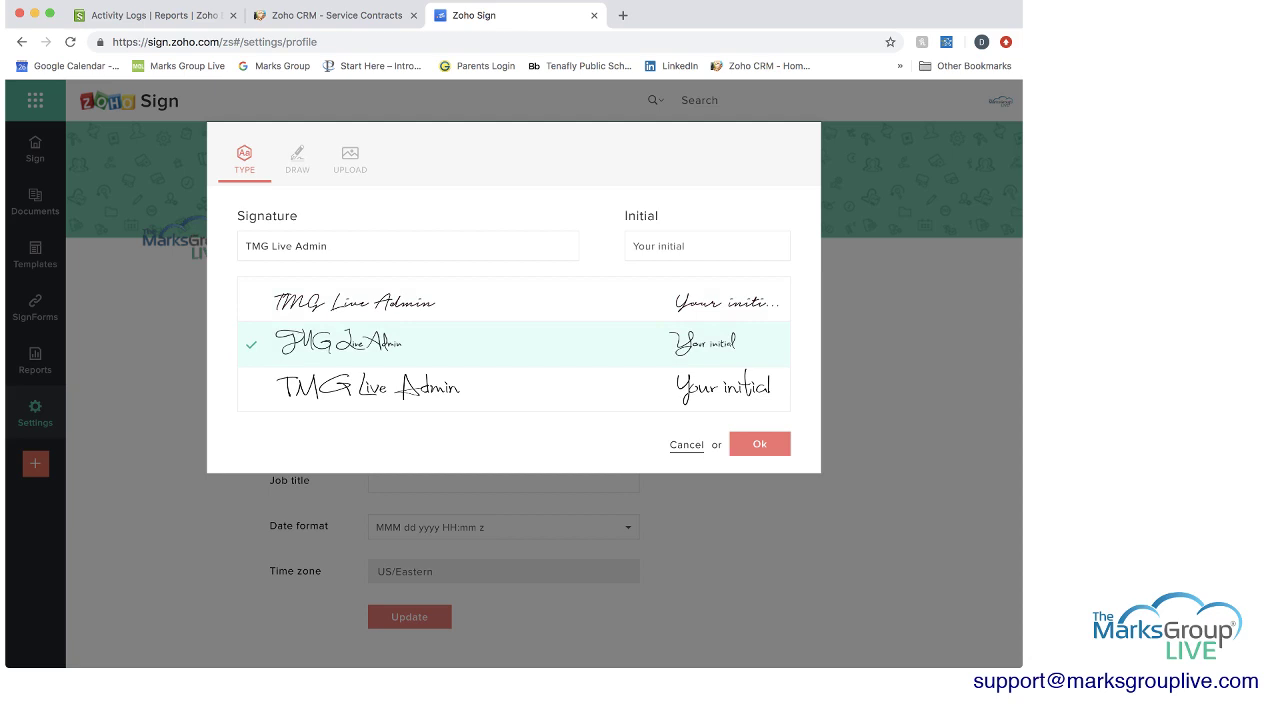
click(500, 388)
click(707, 246)
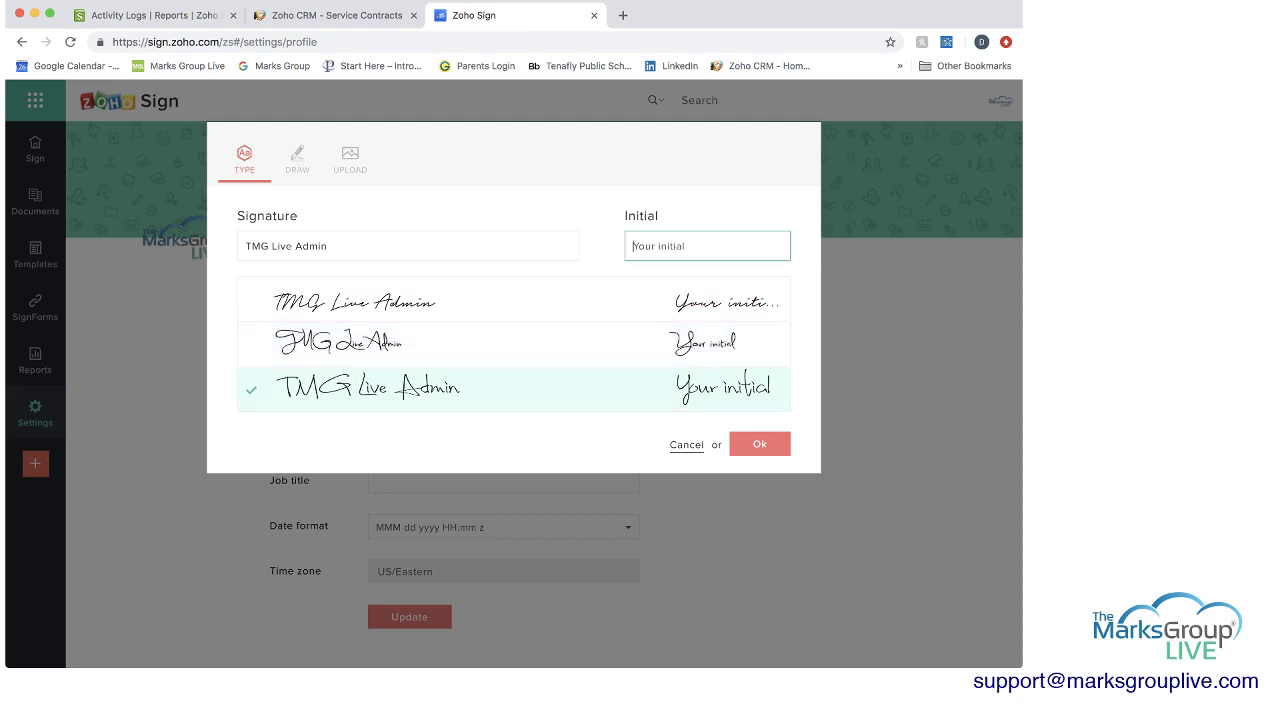
key(Escape)
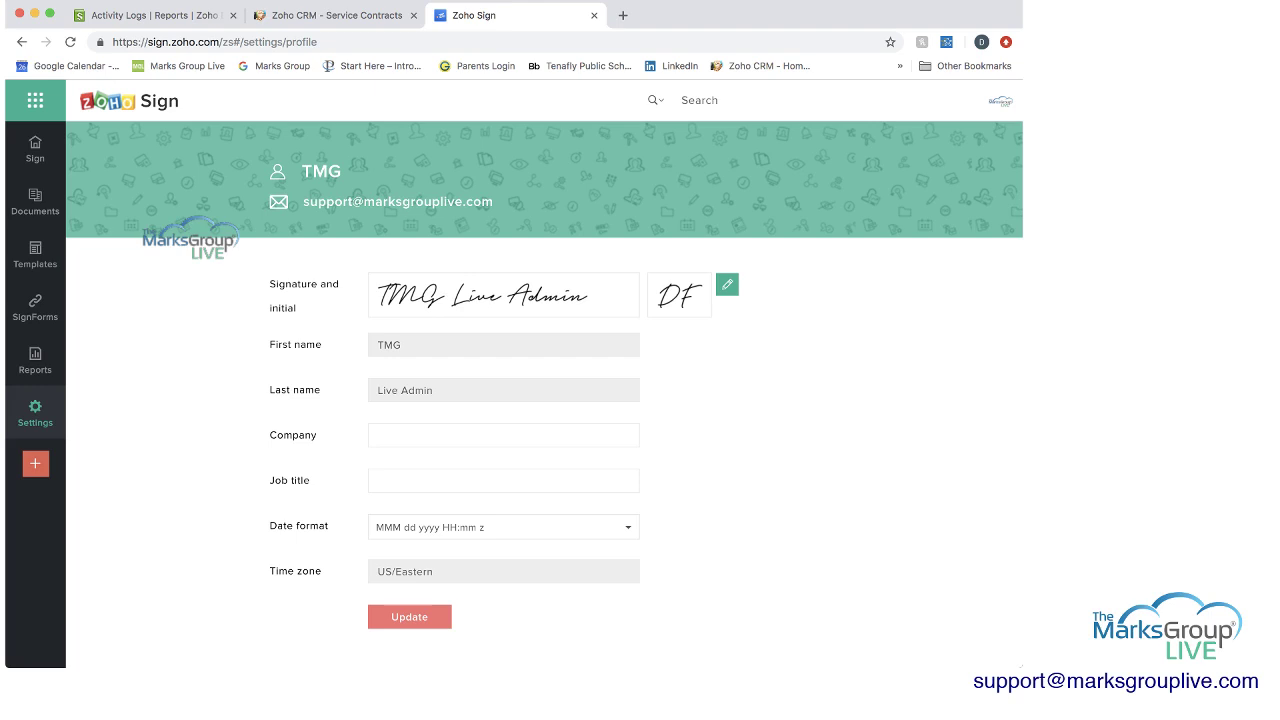
mouse_move(14, 405)
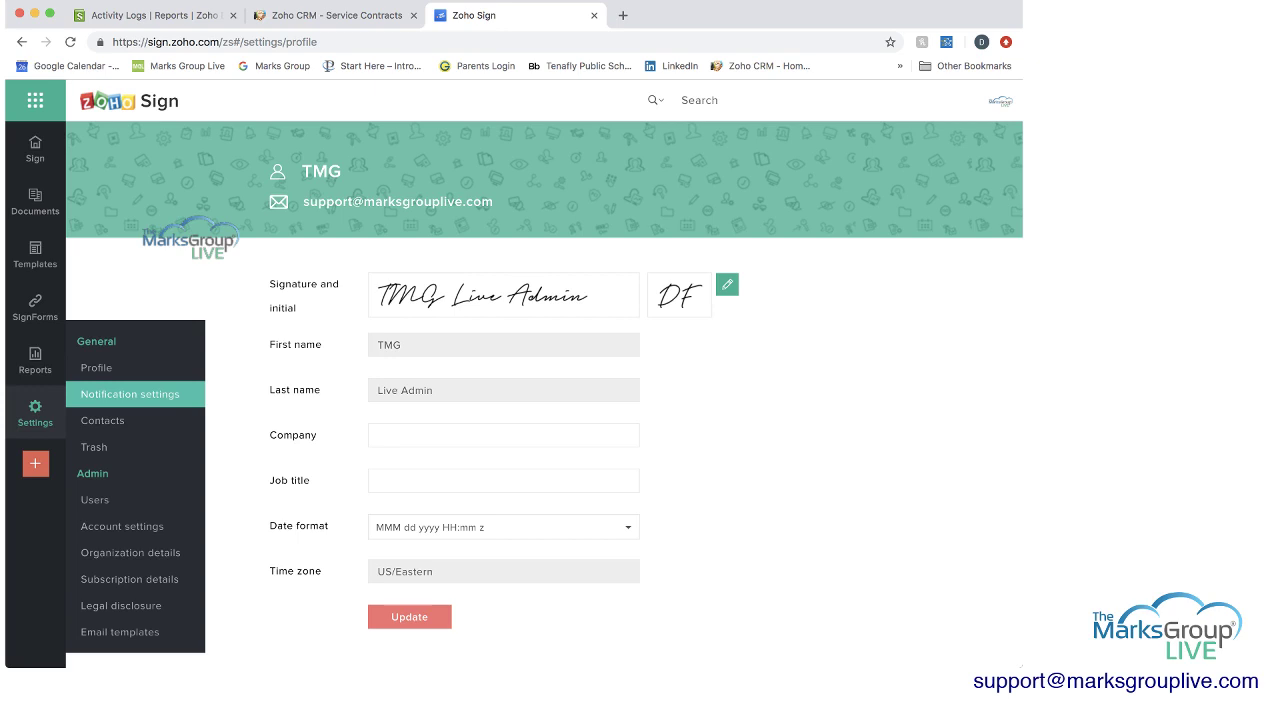
Check the Notification settings, the single-entry Contacts list, and the empty Trash.
click(130, 394)
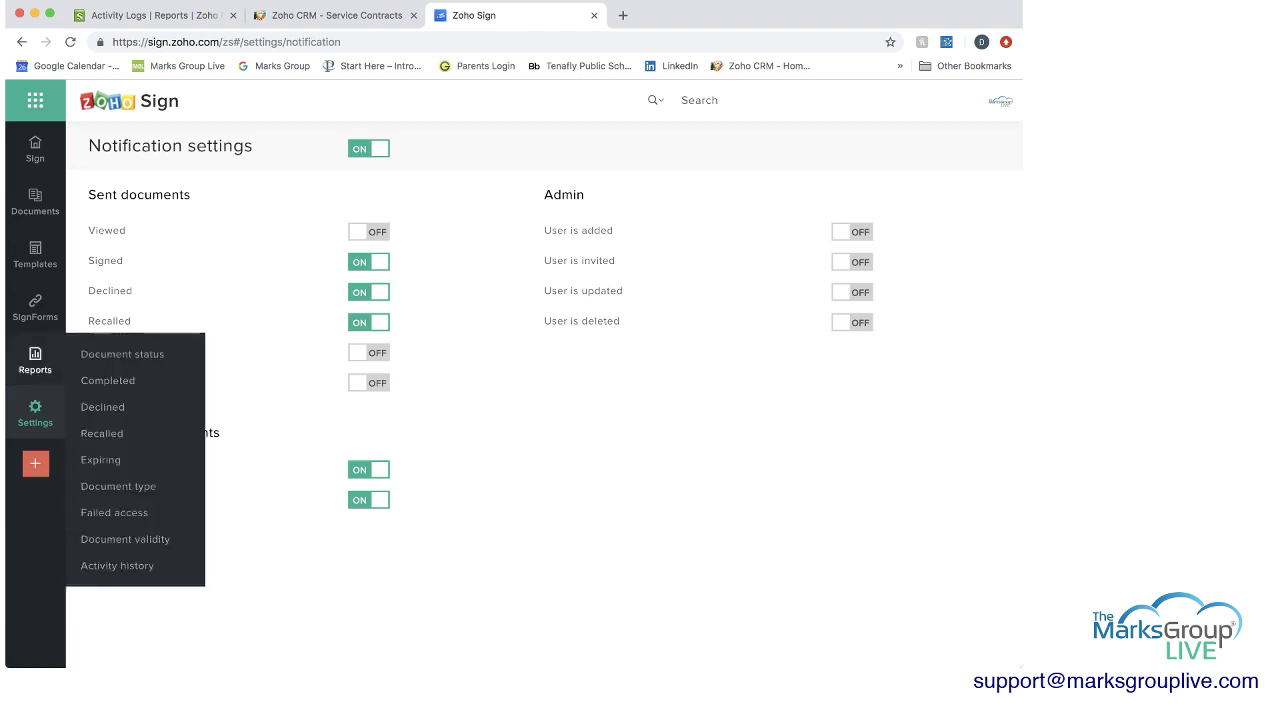
mouse_move(35, 413)
click(102, 420)
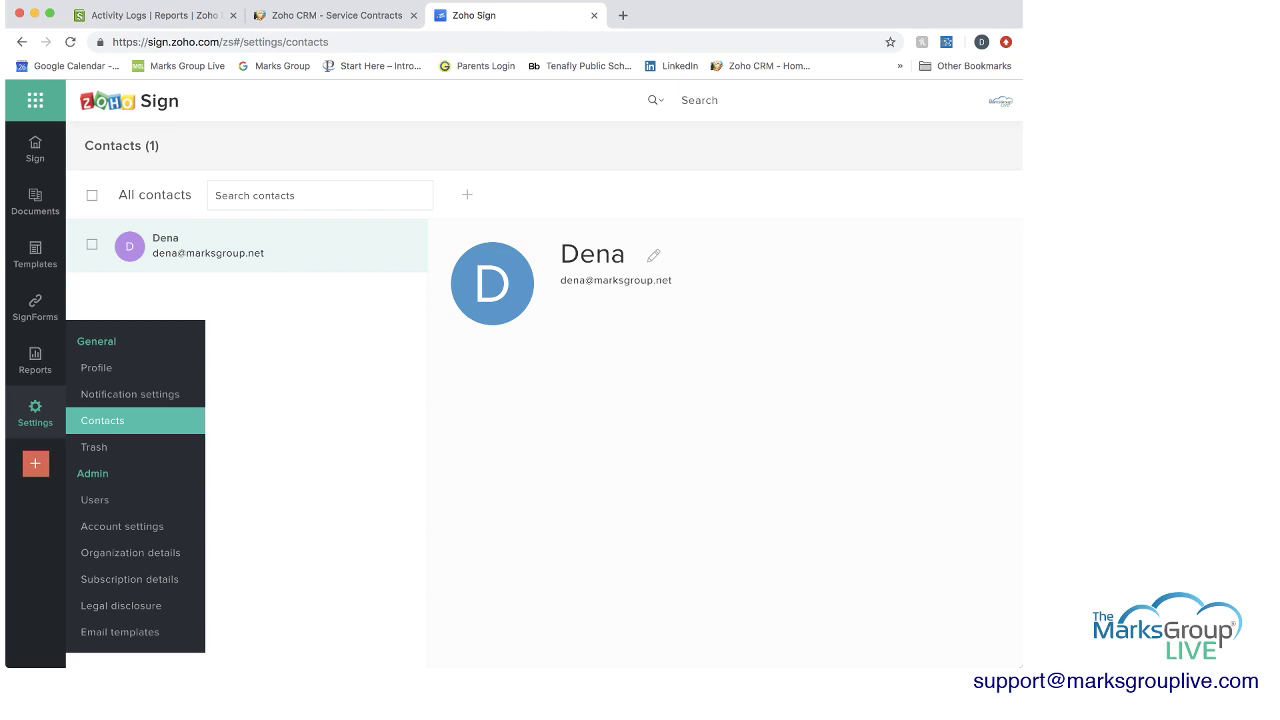
click(94, 447)
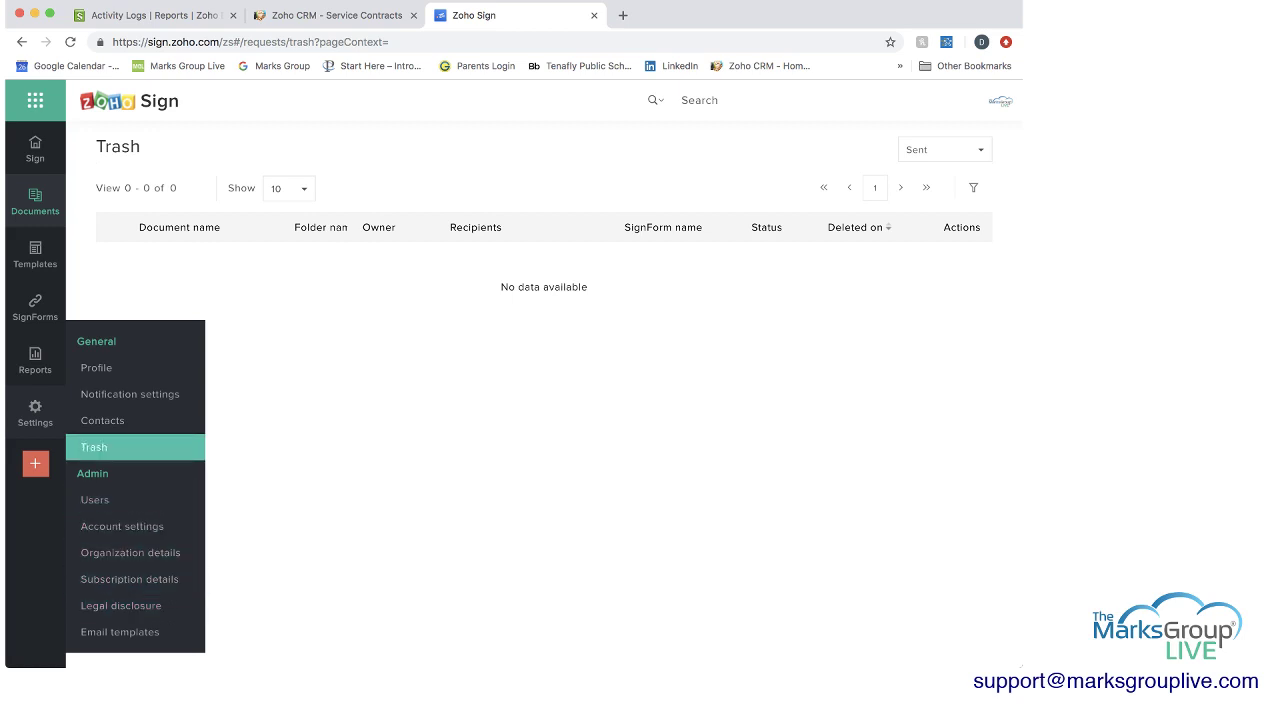
Go back to the Sign dashboard offering Send for signatures and Sign yourself.
click(35, 150)
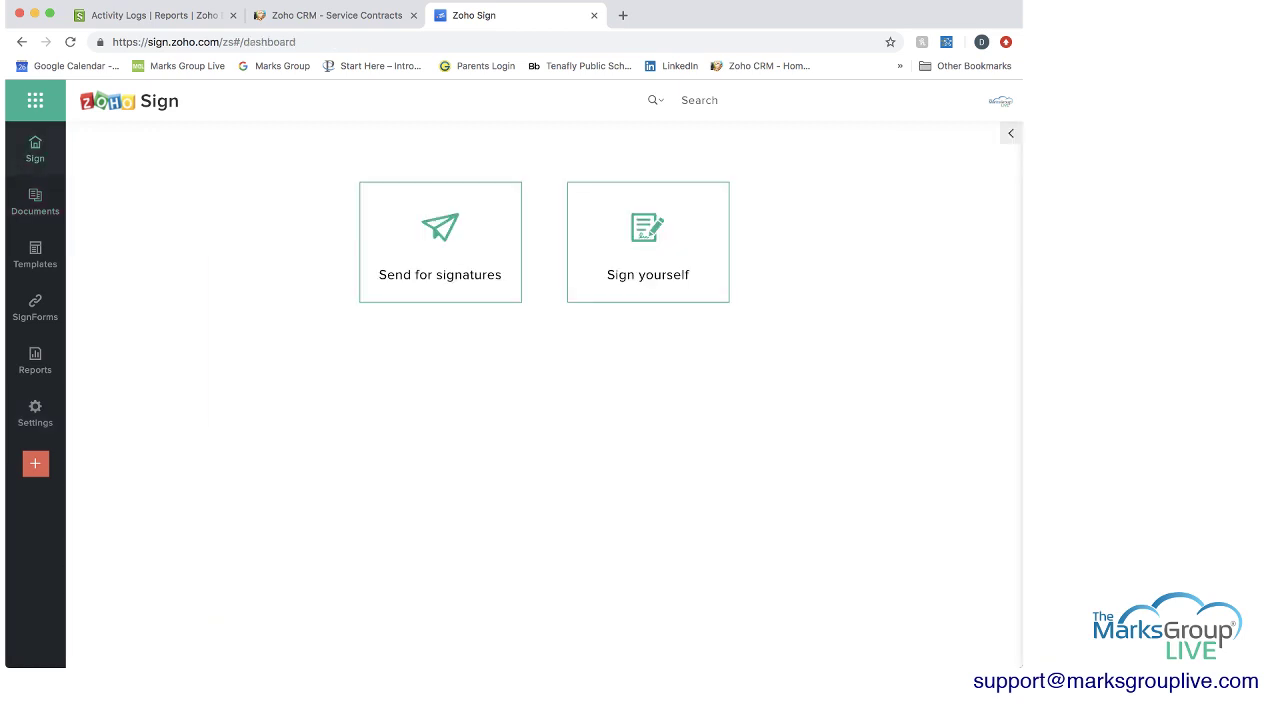